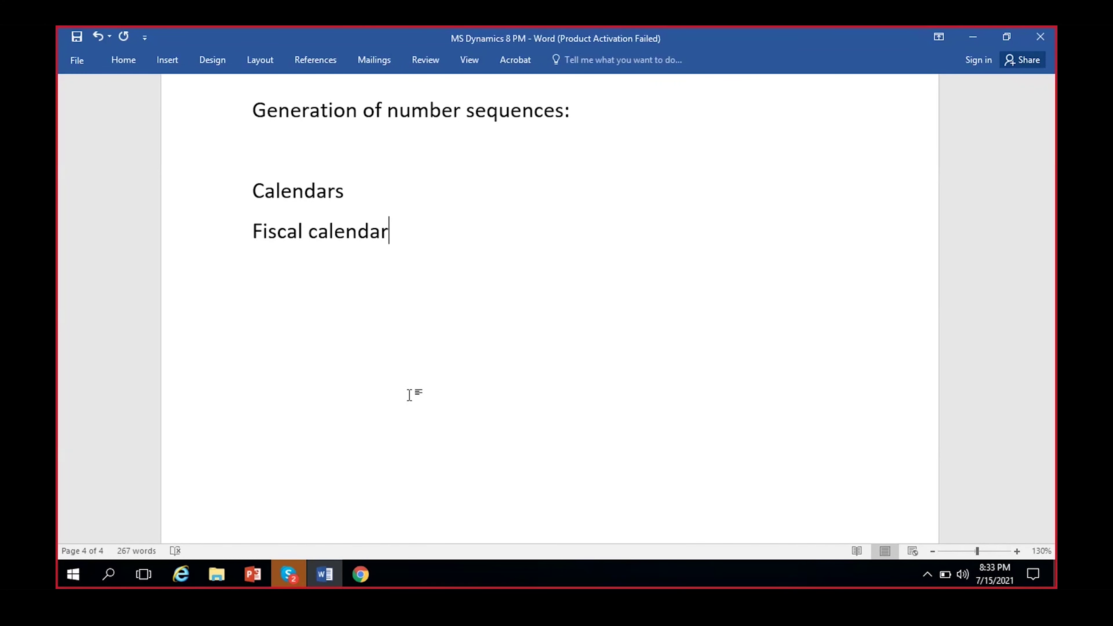
Add the line "Ledger calendar" below "Fiscal calendar" in the notes document.
key("Return")
type("Ledger ")
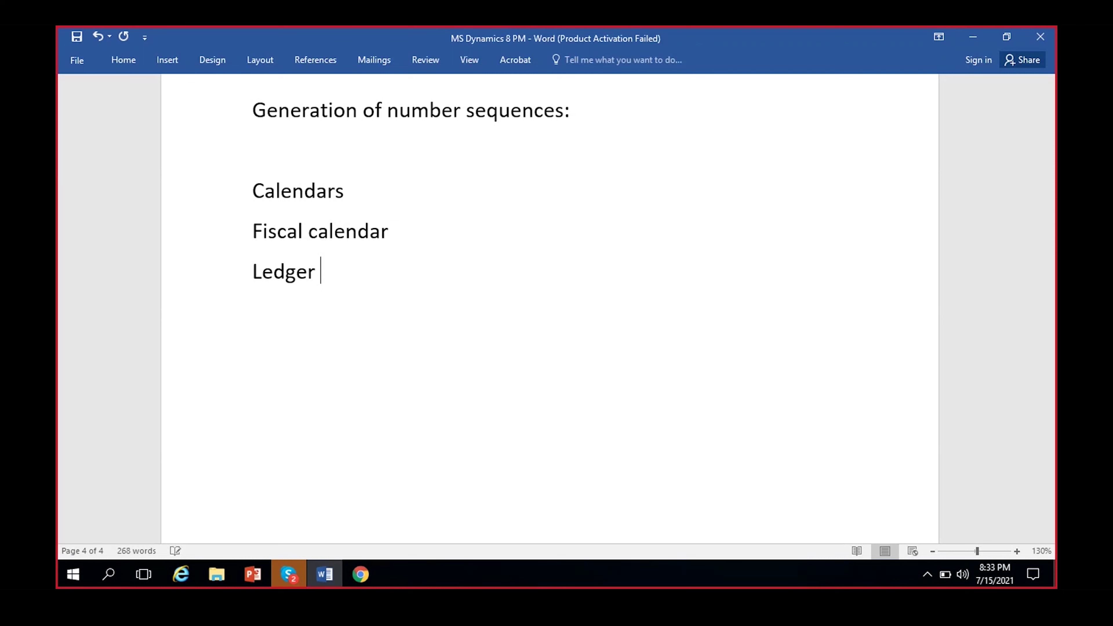
type("calendar")
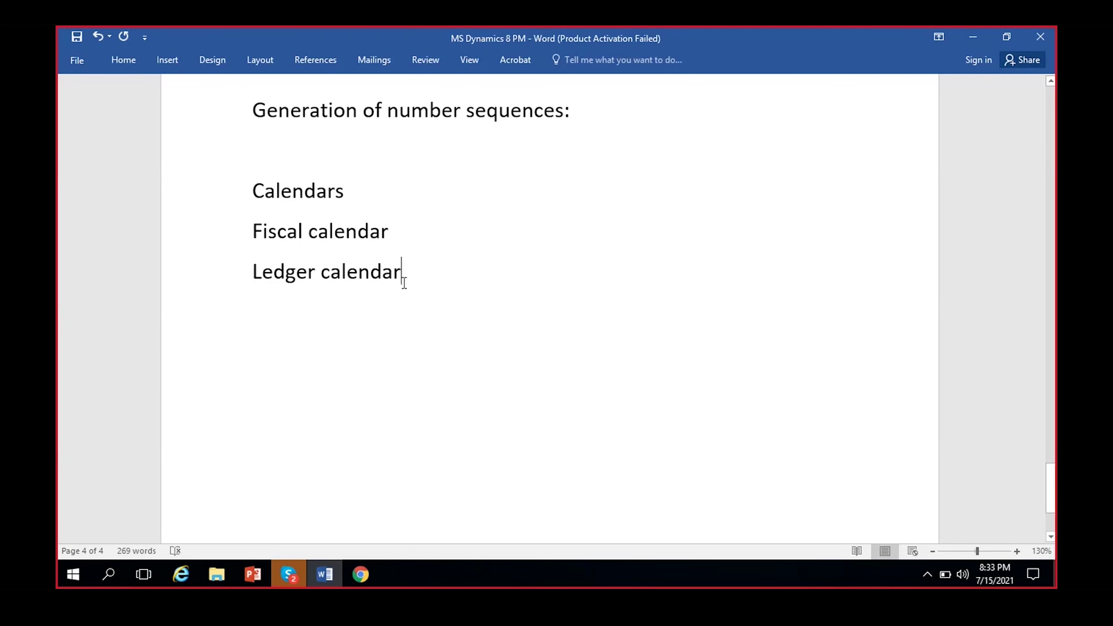
left_click(330, 230)
triple_click(248, 234)
left_click(370, 324)
left_click(448, 349)
triple_click(406, 250)
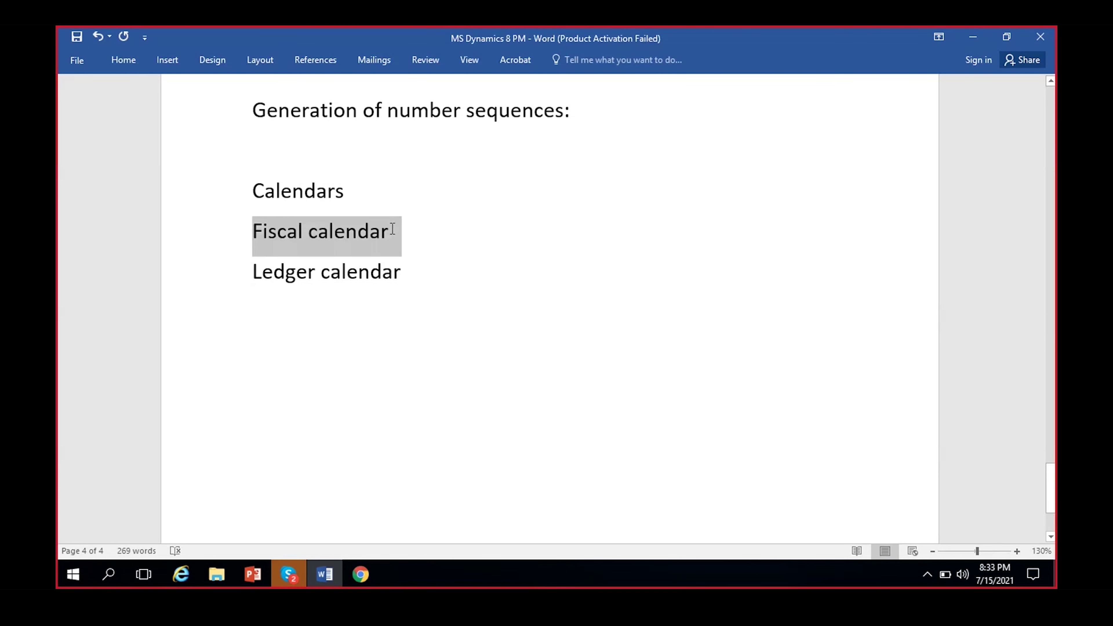
left_click(402, 251)
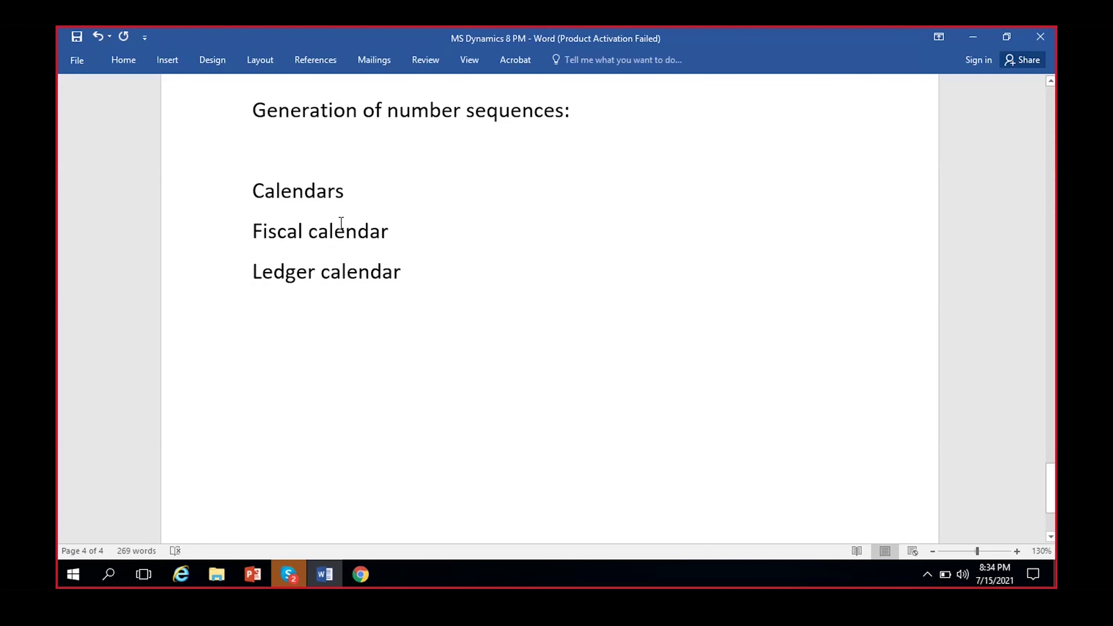
left_click(446, 287)
left_click(427, 231)
Switch to Dynamics 365 in Chrome and close the Number sequences page.
left_click(363, 573)
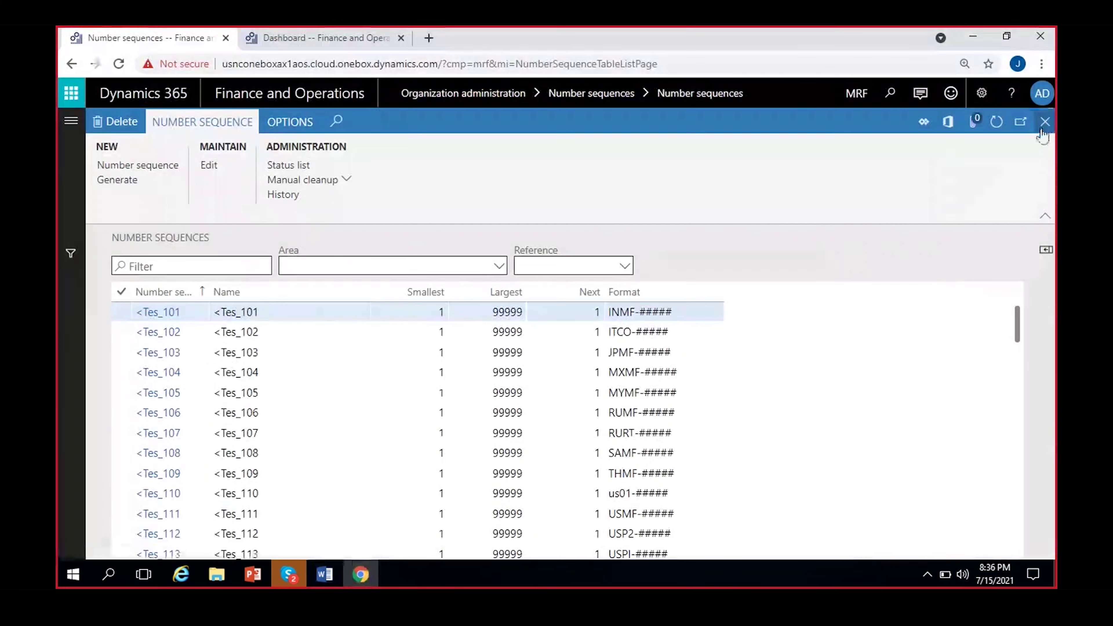
left_click(1043, 125)
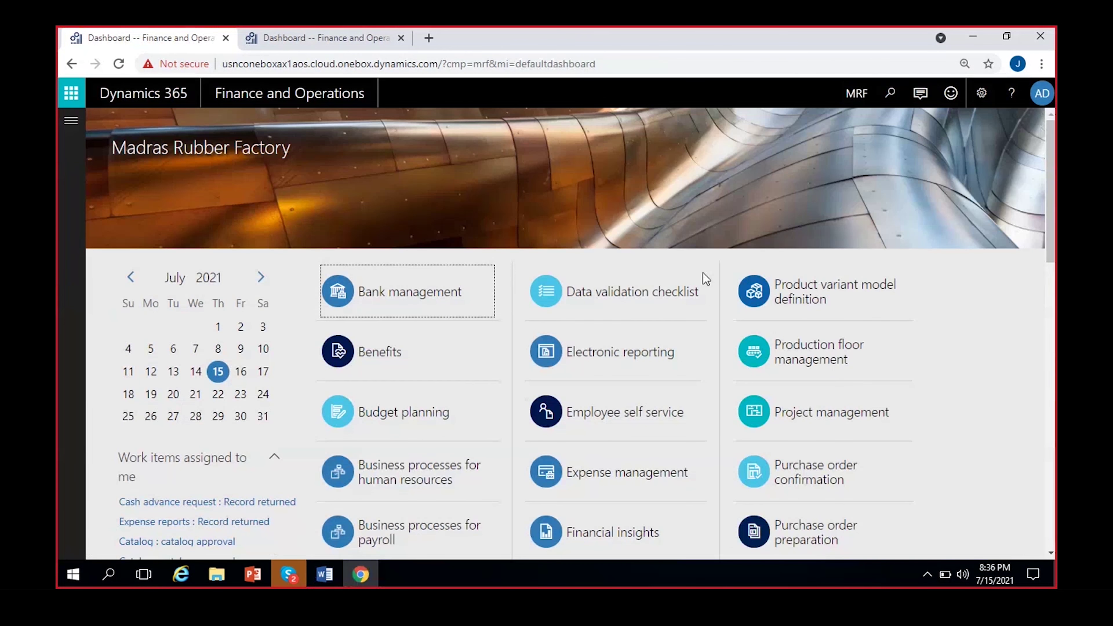
left_click(70, 121)
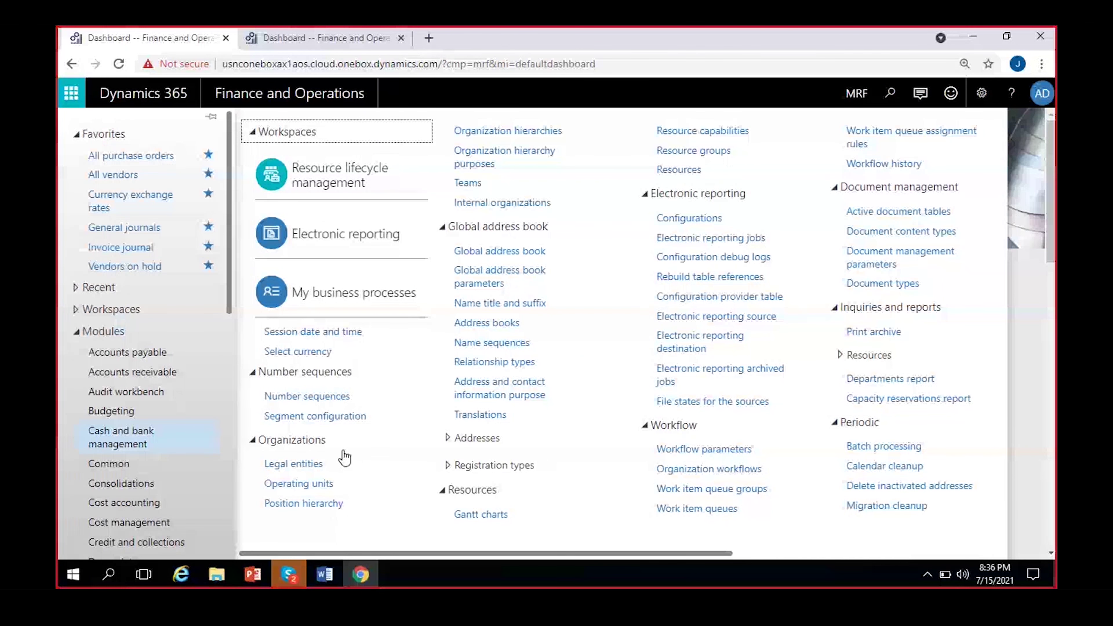
left_click(824, 93)
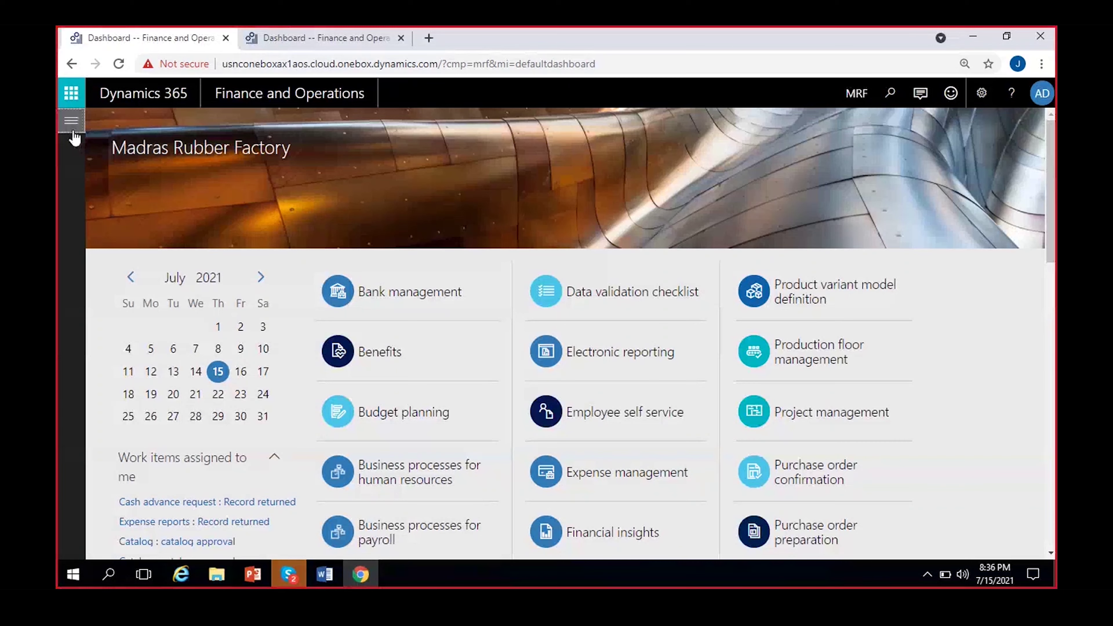
Open the Fiscal calendars page from the General ledger module's calendars and dismiss its notification.
left_click(71, 121)
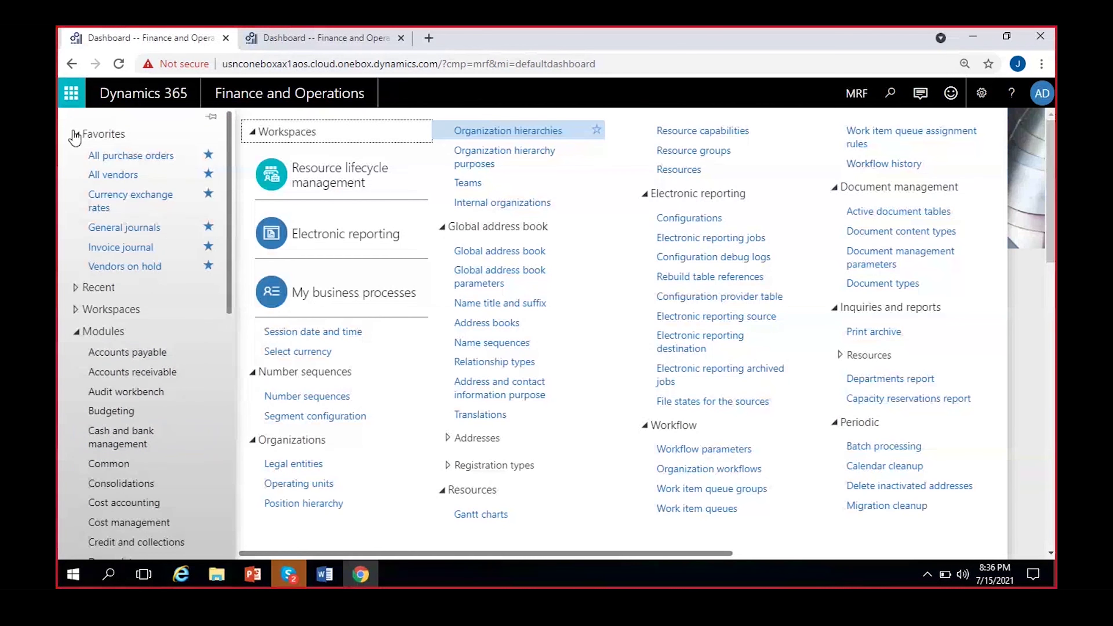
scroll(143, 469, "down", 3)
left_click(132, 492)
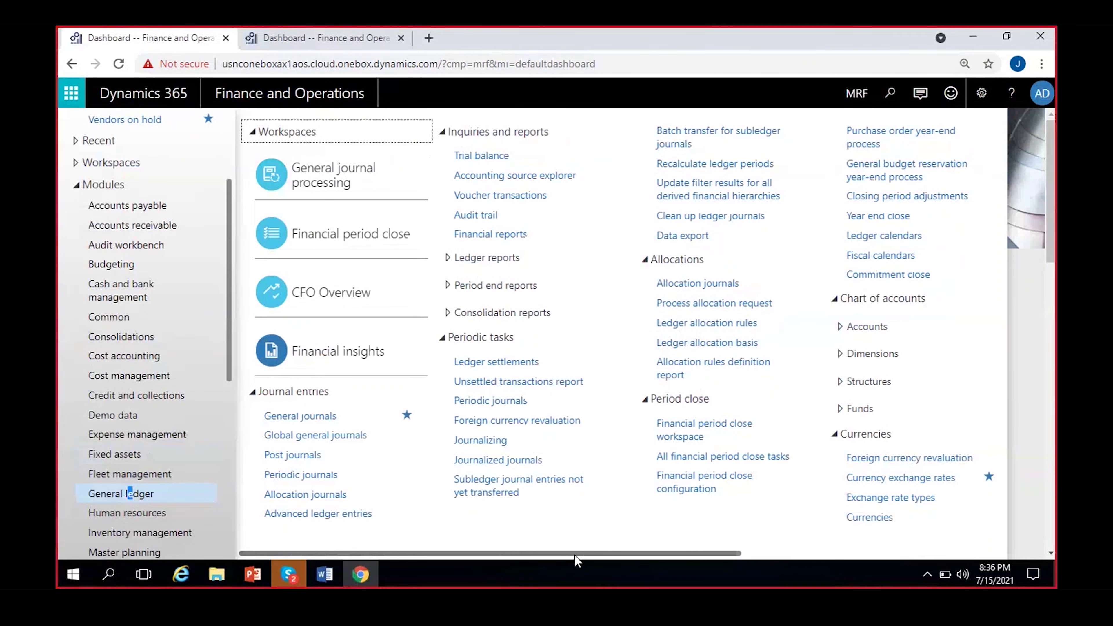
left_click_drag(577, 560, 759, 556)
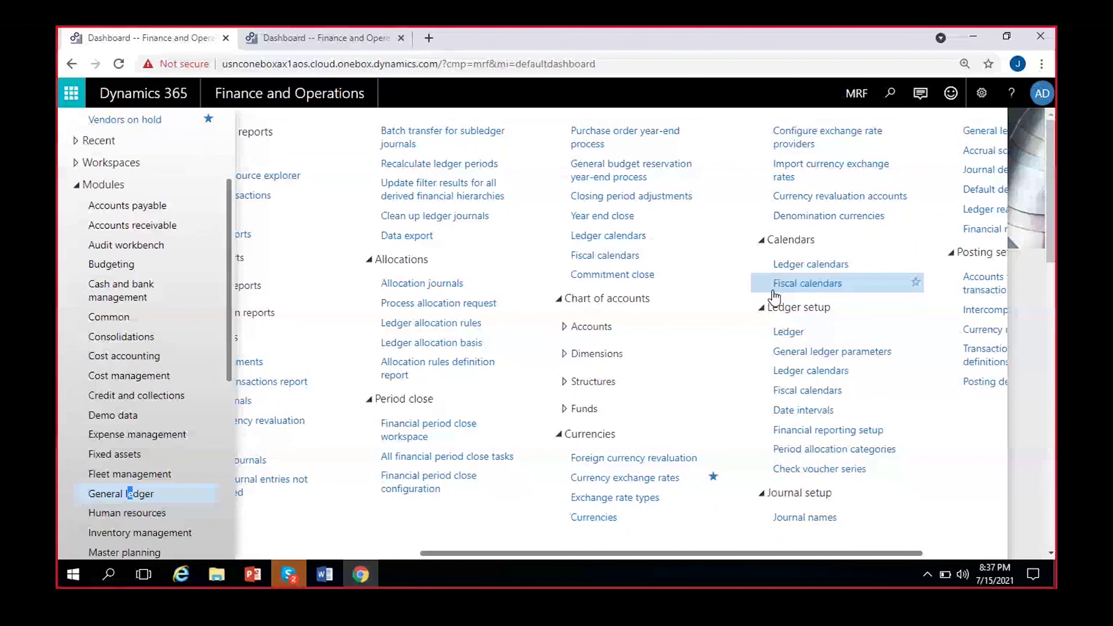
left_click(811, 284)
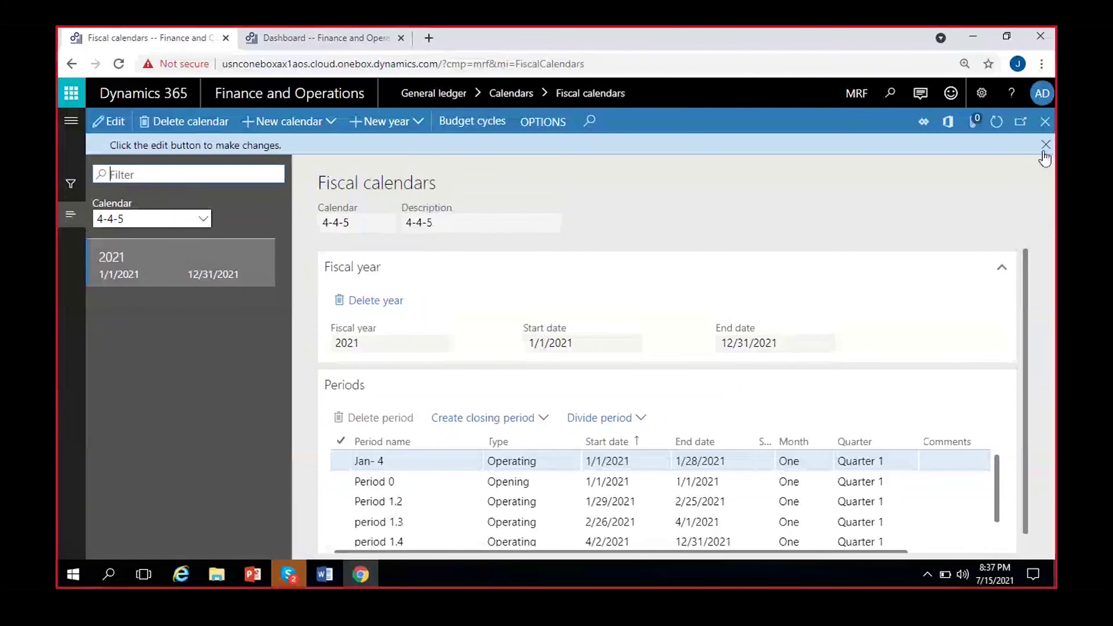
left_click(1045, 146)
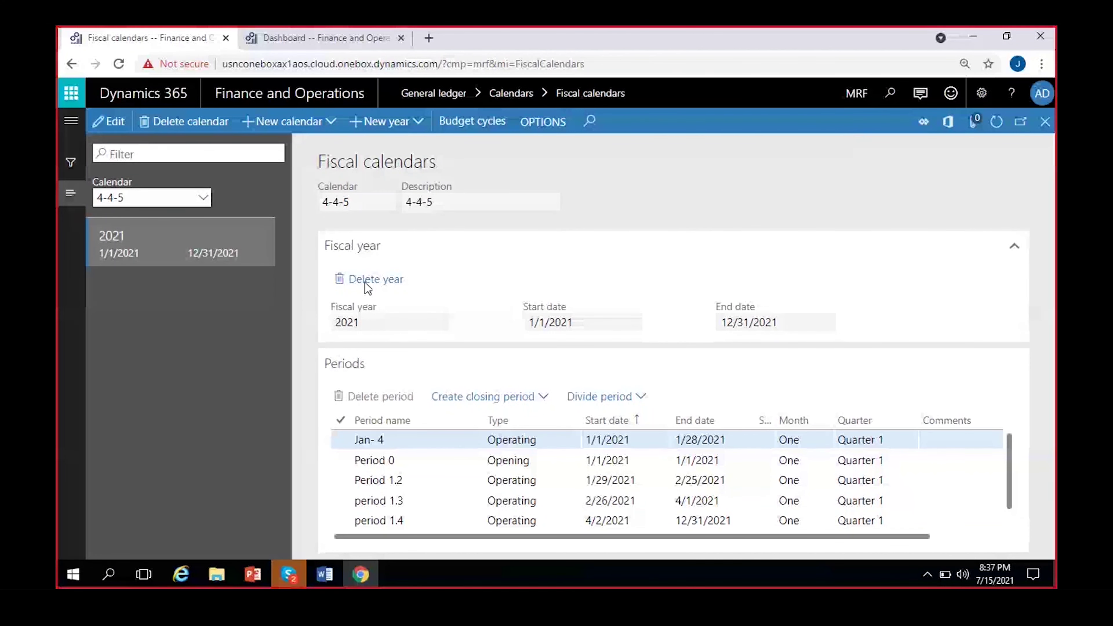
Look through the list of existing fiscal calendars.
left_click(203, 198)
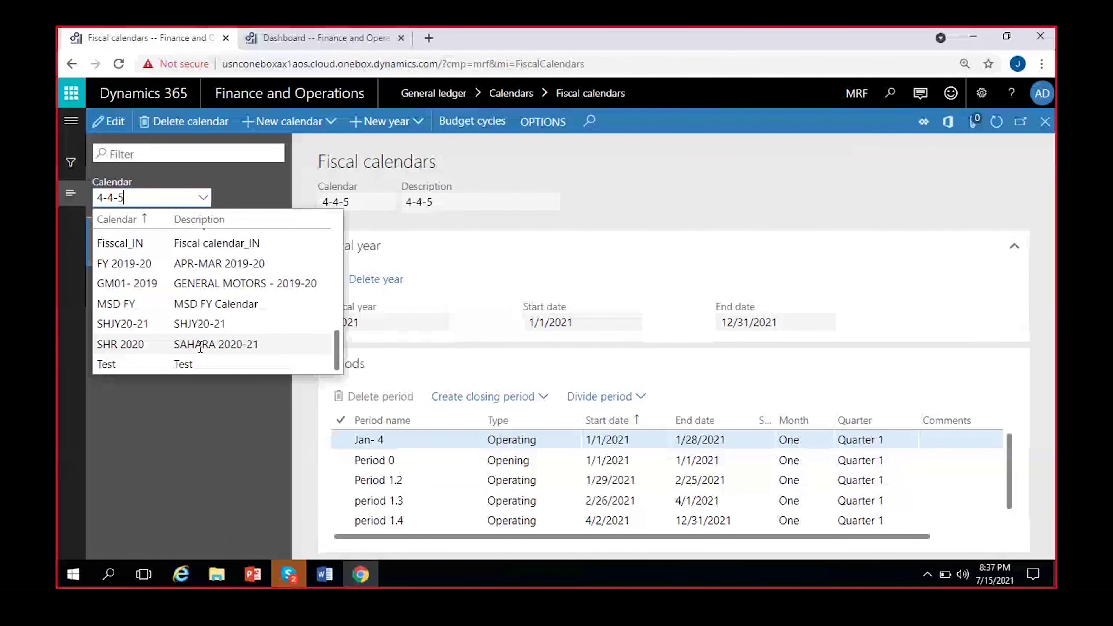
scroll(208, 364, "up", 3)
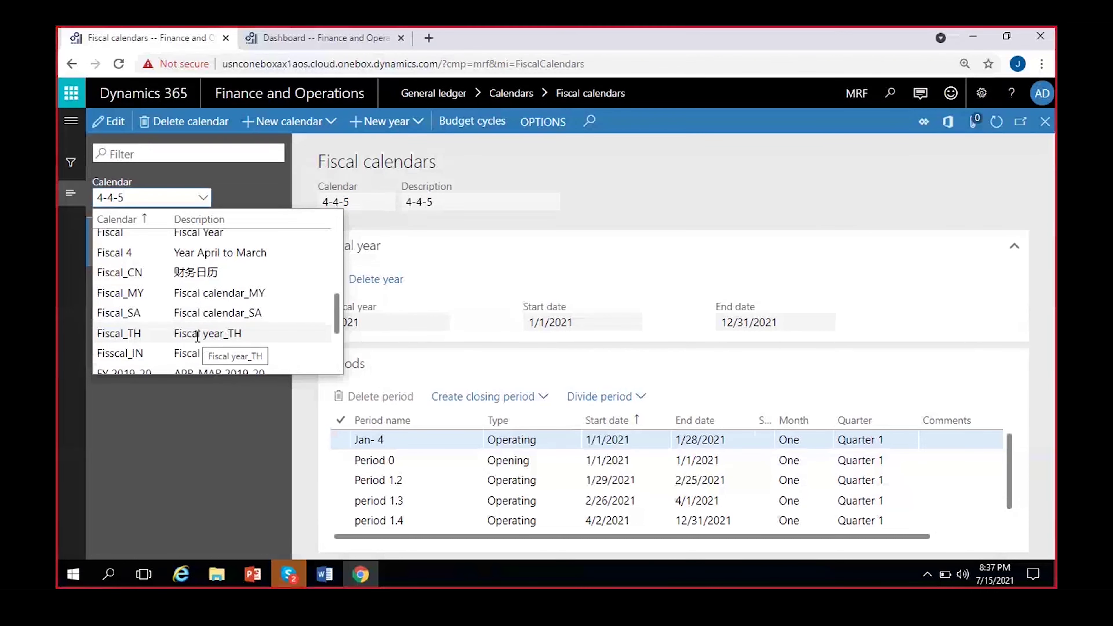
scroll(197, 336, "up", 5)
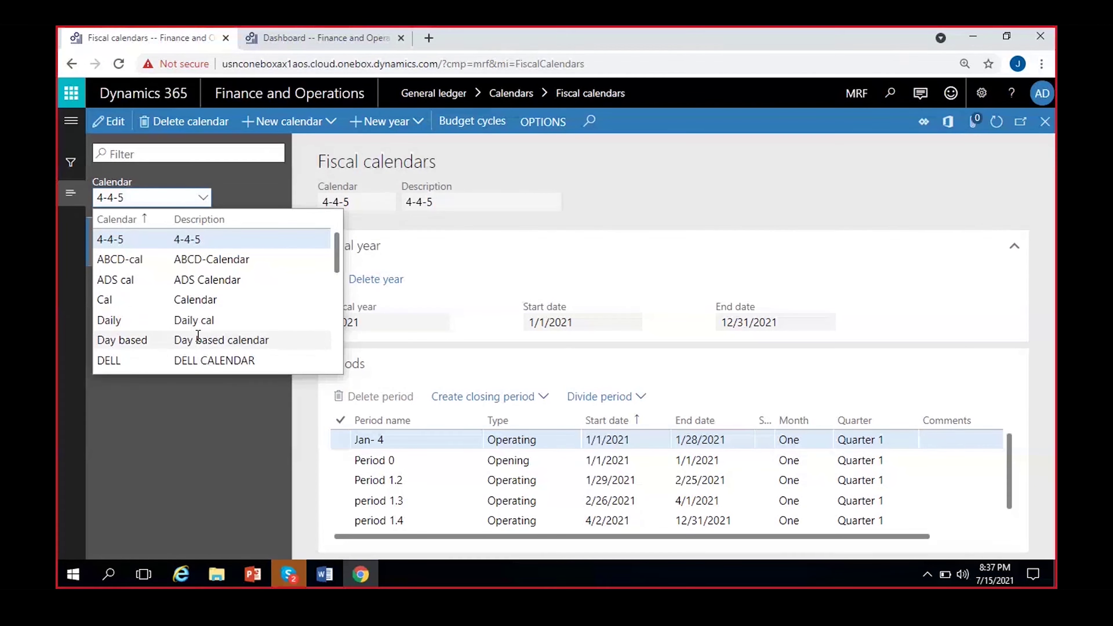
left_click(201, 429)
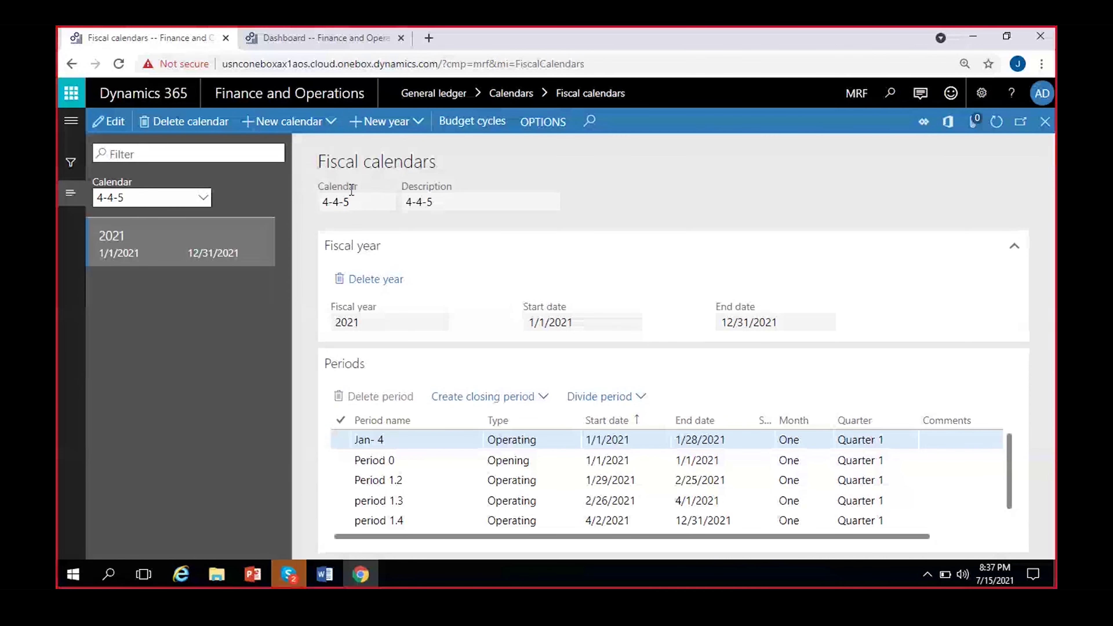
Start a new fiscal calendar named "MRF Cal" with the description "MRF Fiscal Calendar".
left_click(307, 124)
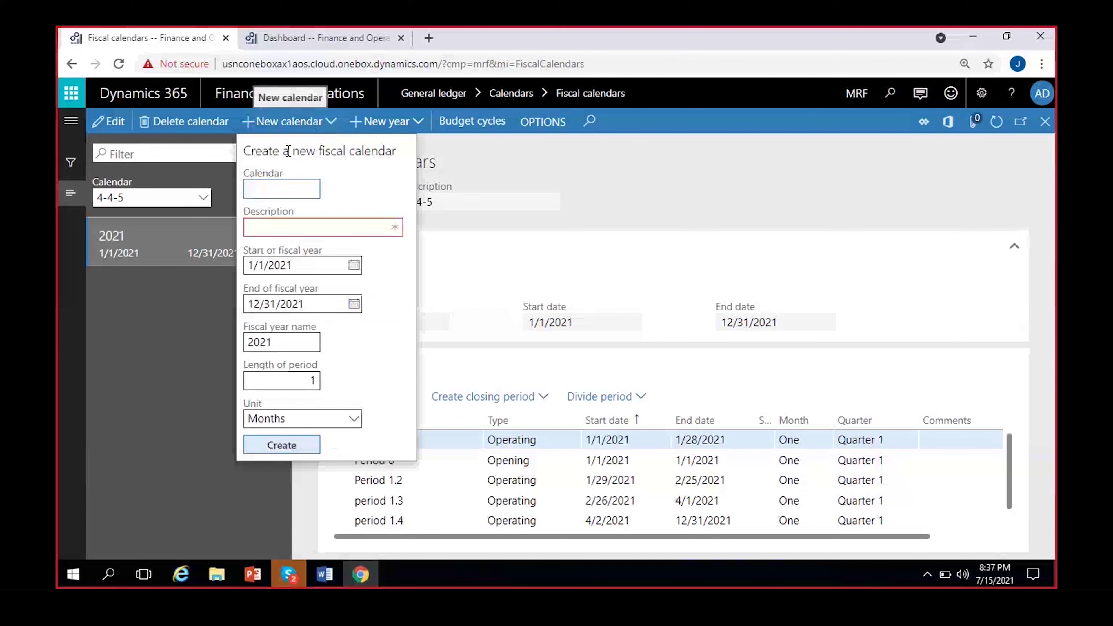
left_click(291, 189)
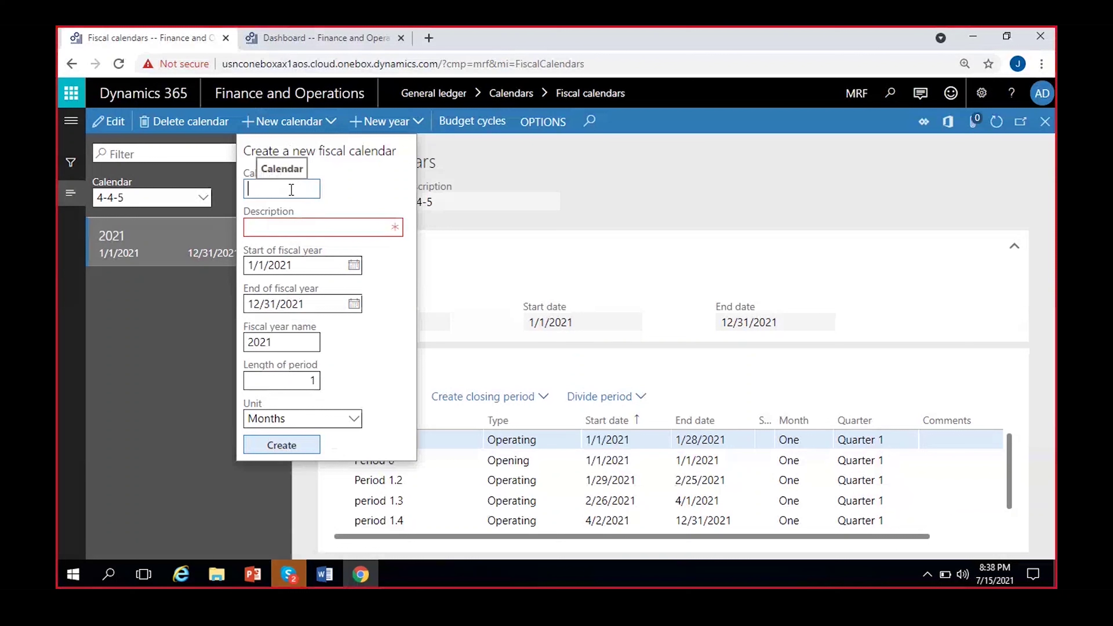
type("MRF Cal")
left_click(329, 227)
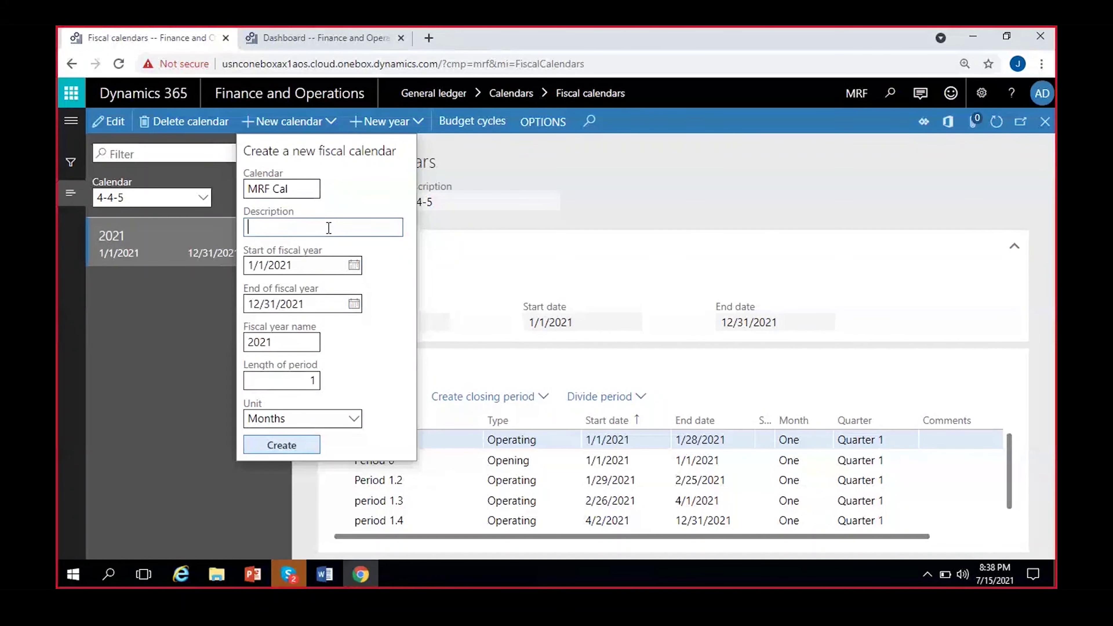
type("MRF Fiscal Ca")
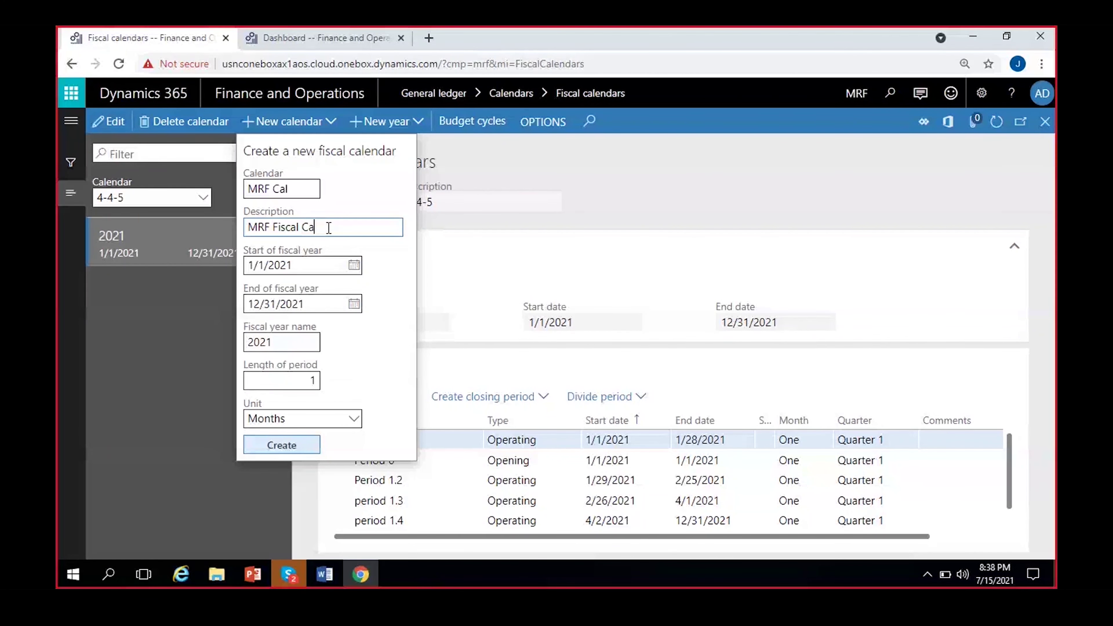
type("lendar")
left_click(313, 188)
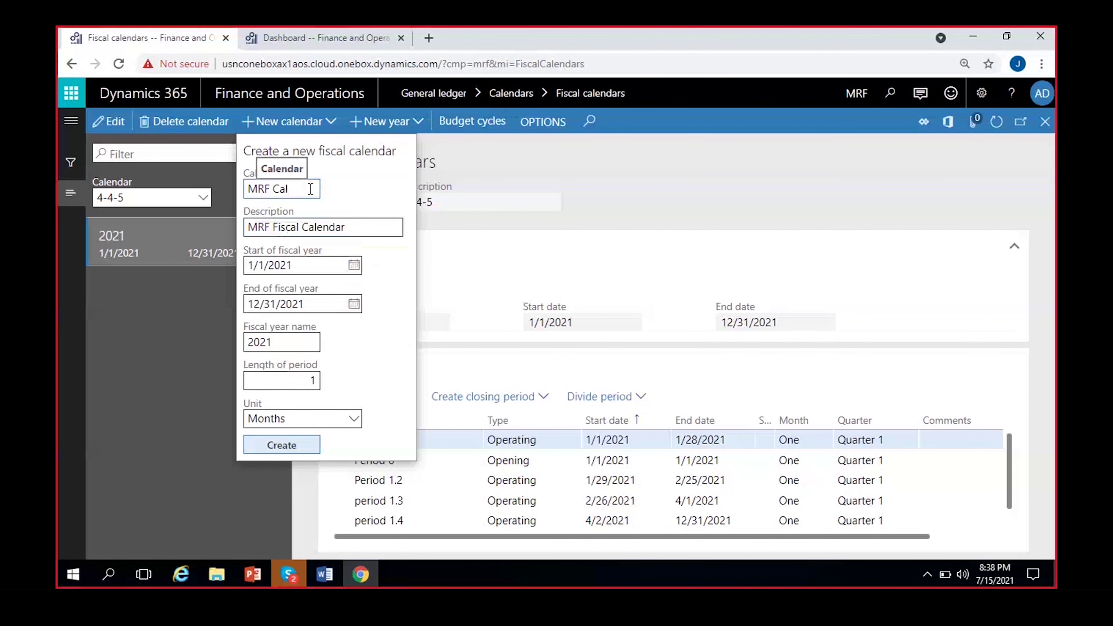
type("end")
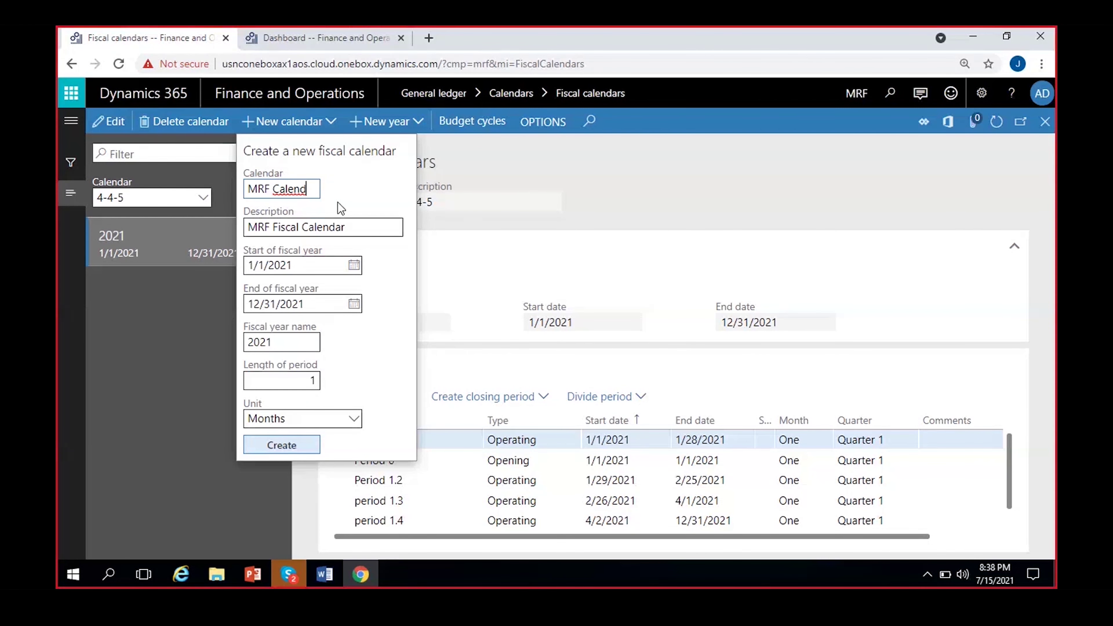
key("BackSpace")
key("BackSpace")
key("BackSpace")
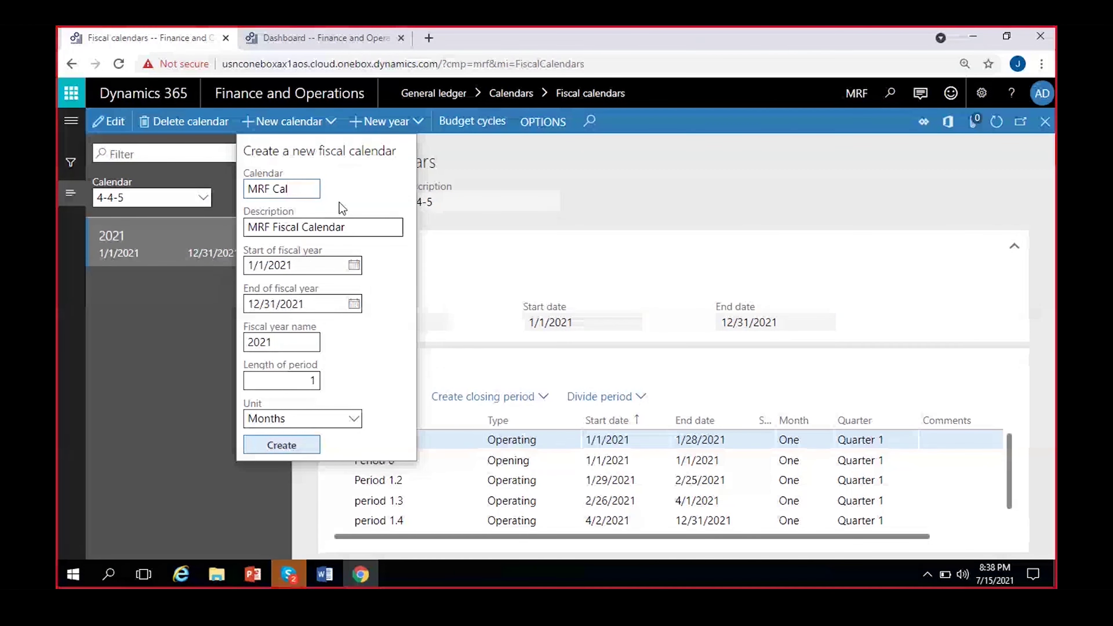
left_click(366, 225)
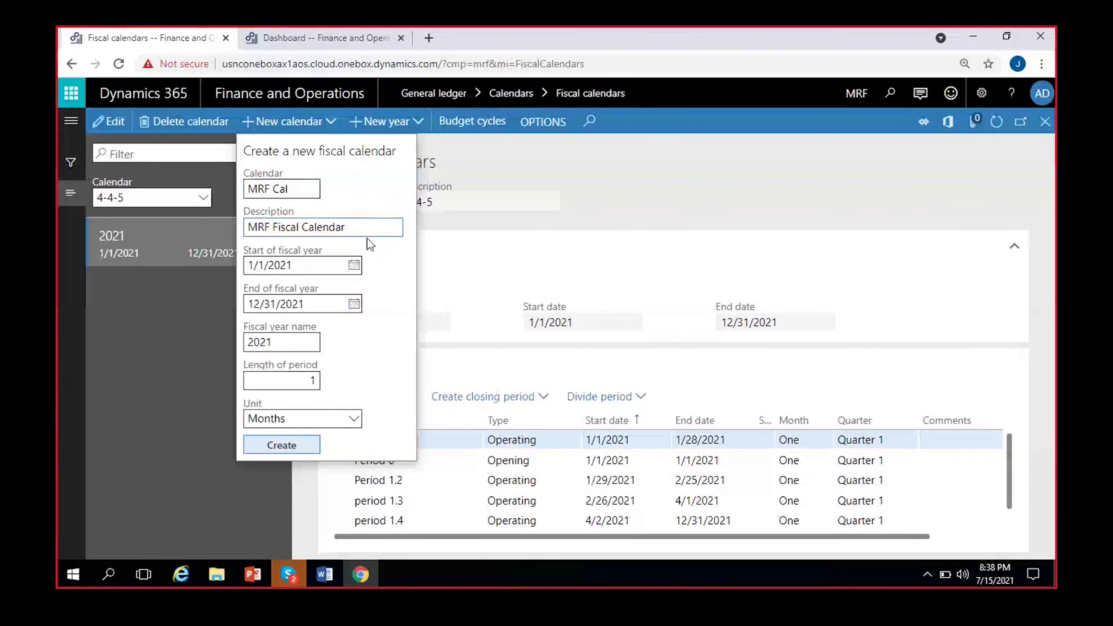
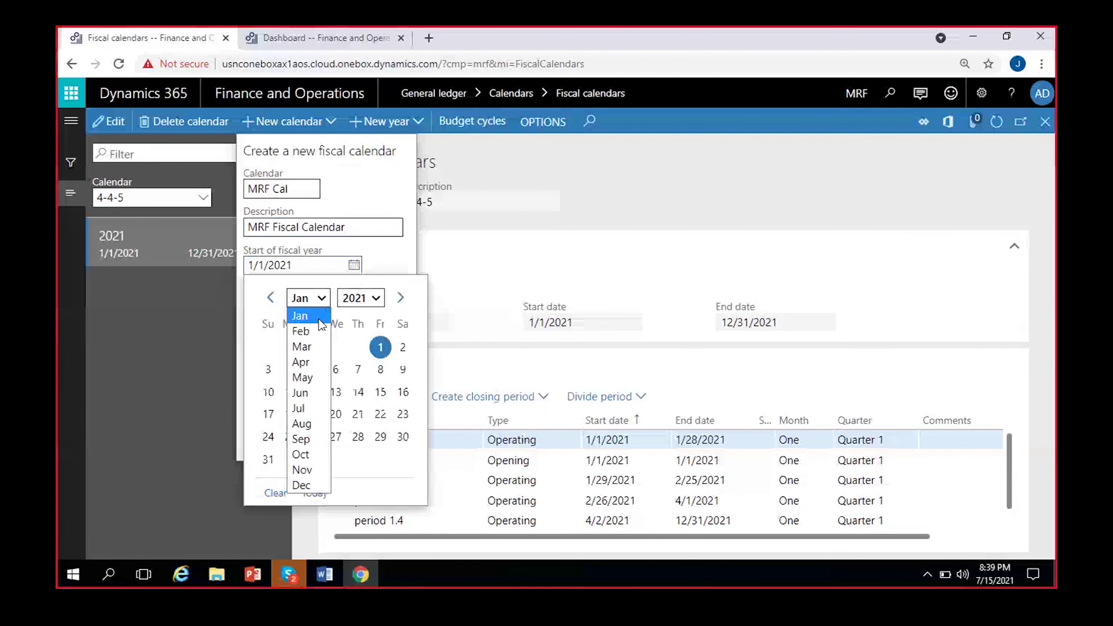
Set the new calendar's fiscal year to start on 4/1/2021 and end on 3/31/2022.
left_click(311, 362)
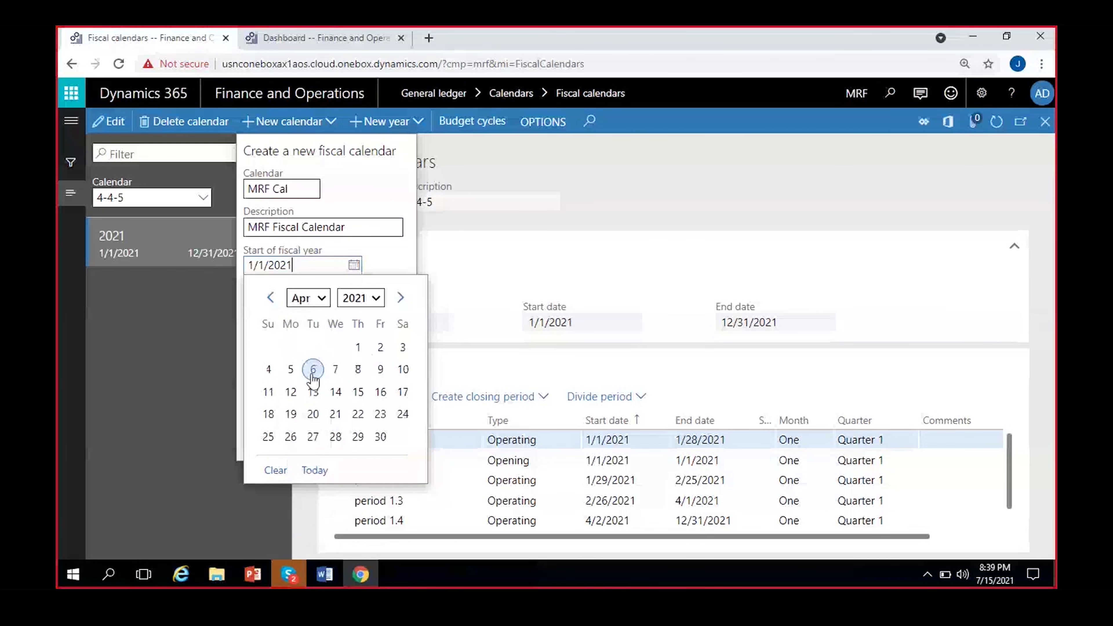
left_click(357, 347)
left_click(355, 304)
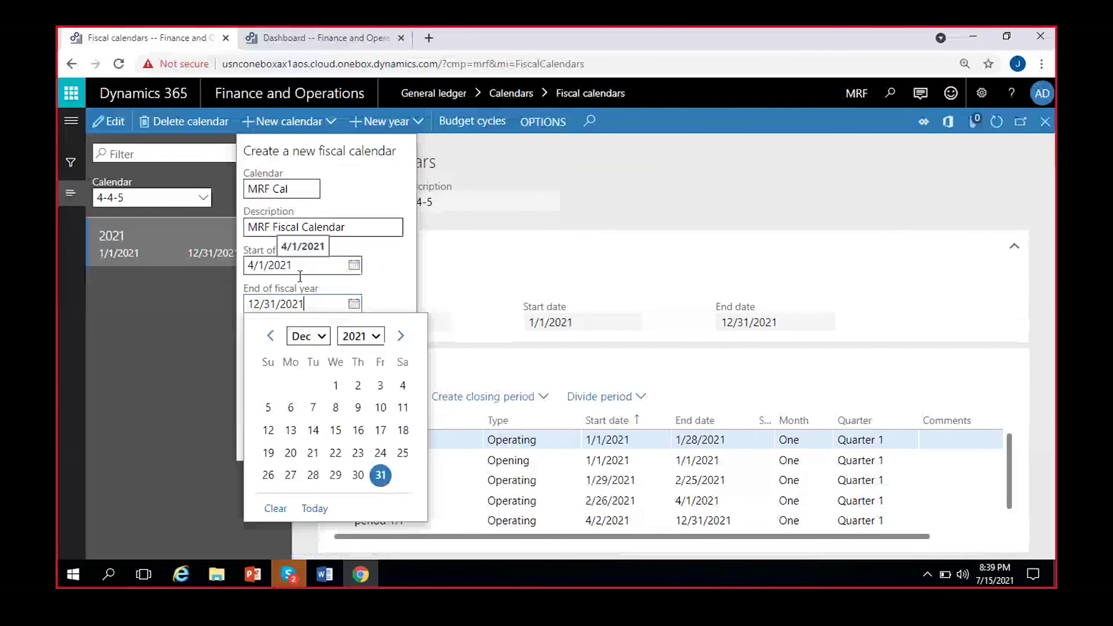
left_click(372, 339)
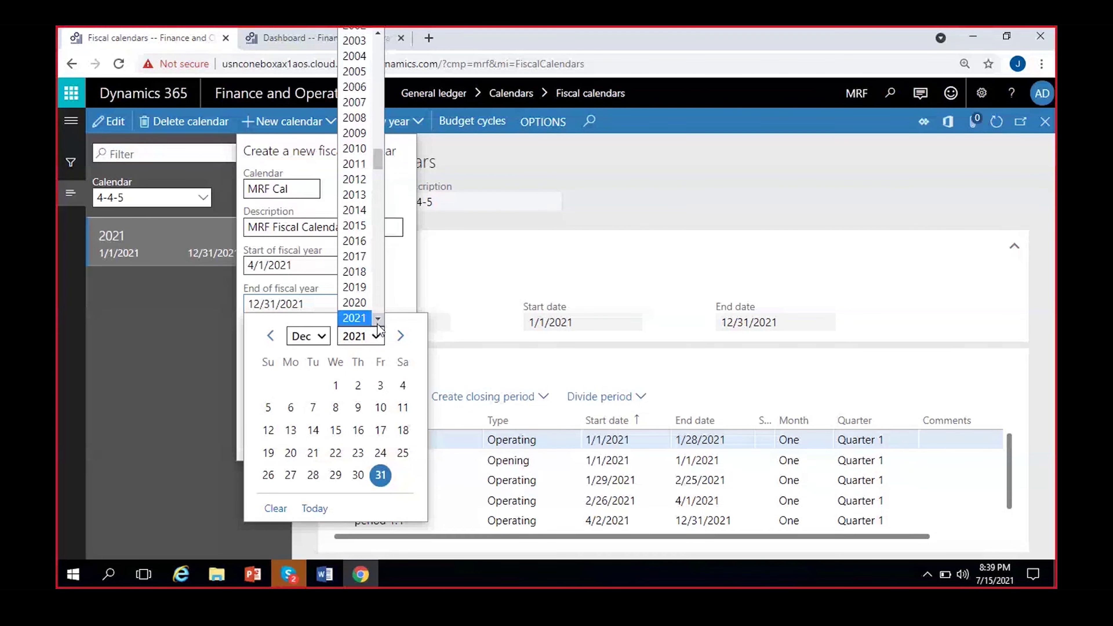
scroll(378, 325, "down", 1)
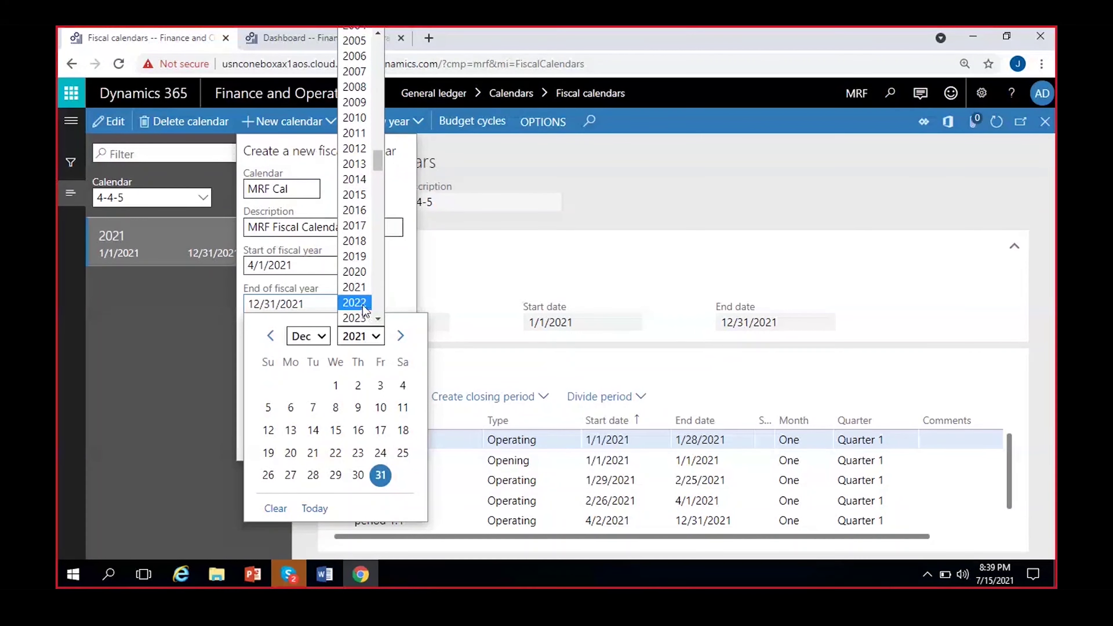
left_click(363, 305)
left_click(309, 336)
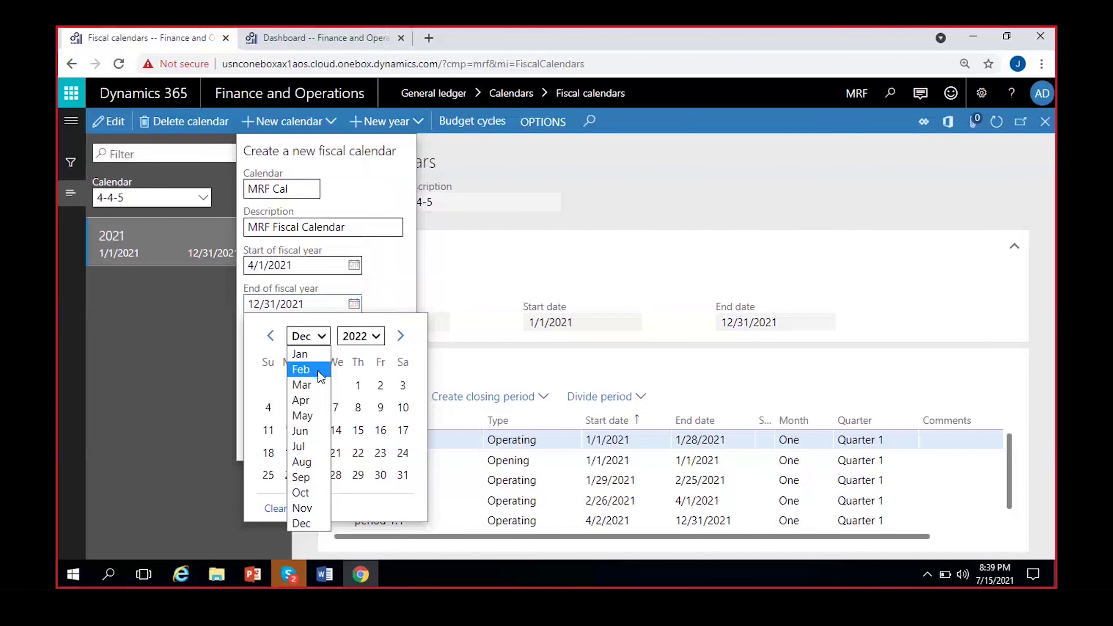
left_click(311, 385)
left_click(360, 476)
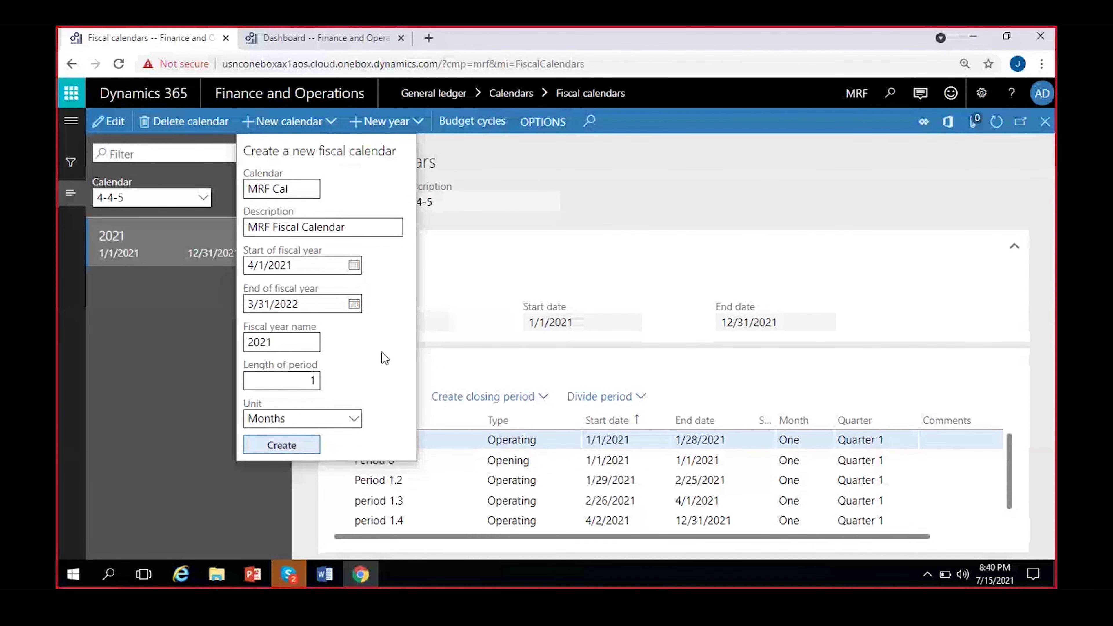
Change the new calendar's start of fiscal year to 1/1/2021.
left_click(355, 265)
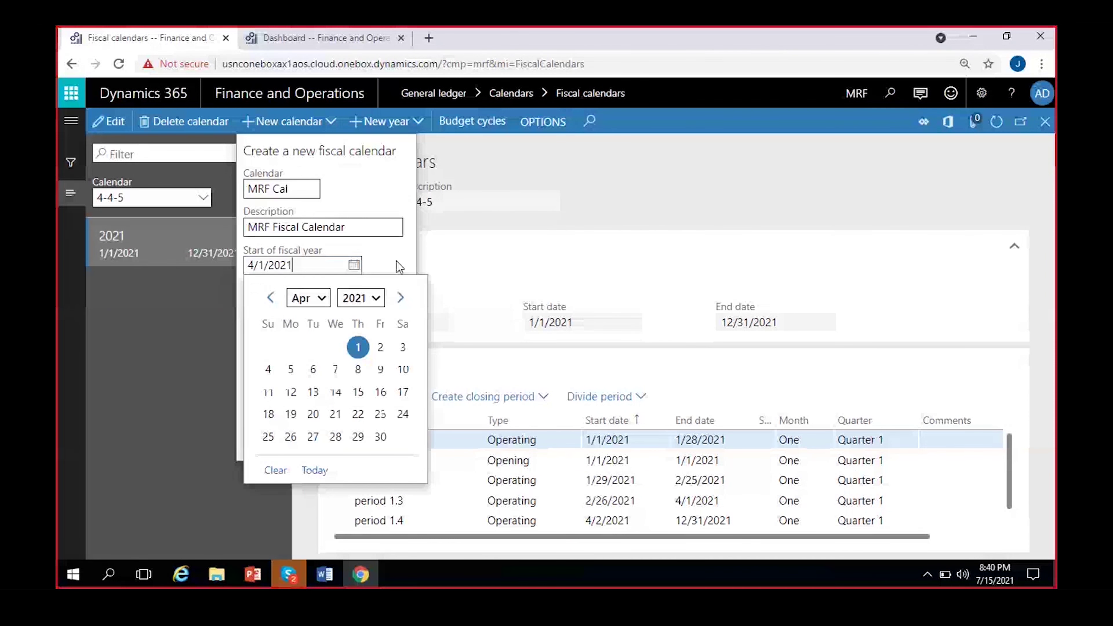
left_click(382, 266)
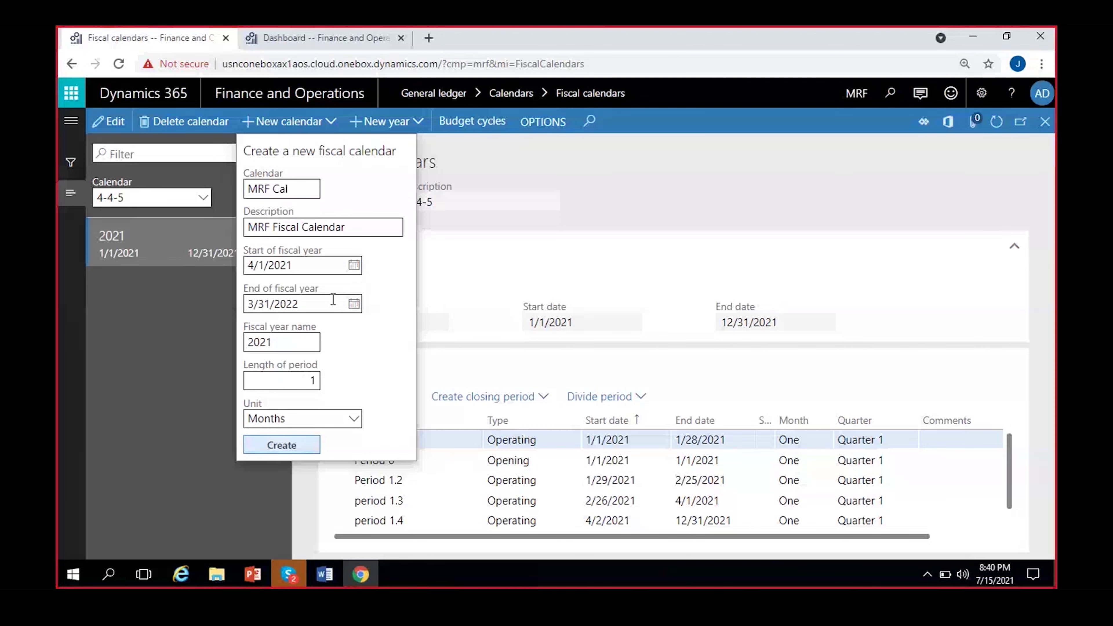
left_click(354, 265)
left_click(306, 296)
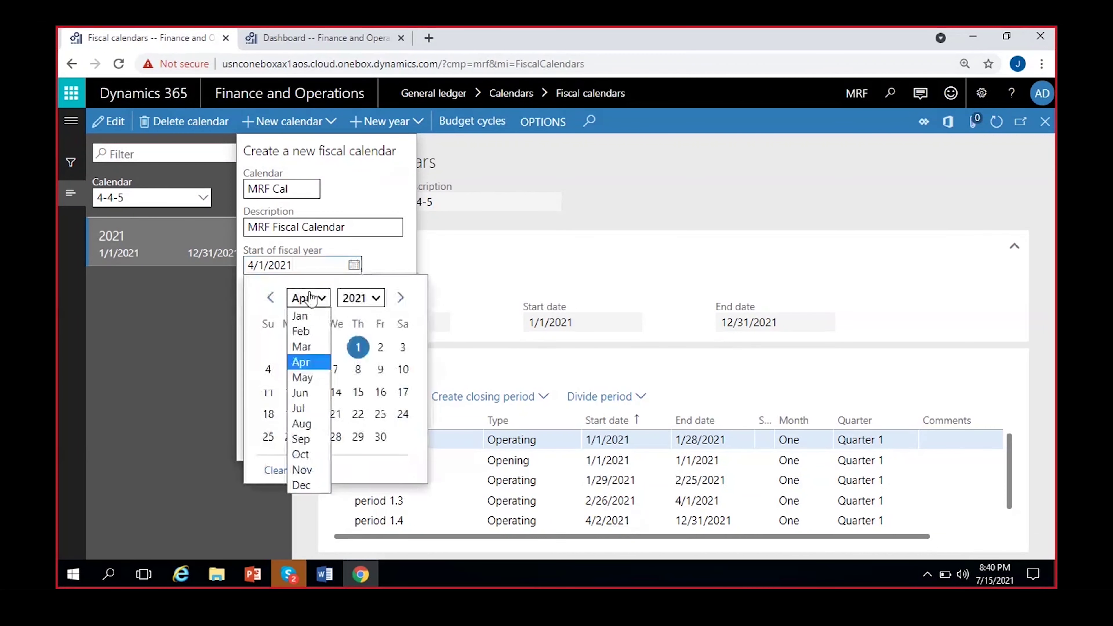
left_click(300, 313)
left_click(376, 348)
Change the new calendar's end of fiscal year to 12/31/2021.
left_click(354, 304)
left_click(309, 336)
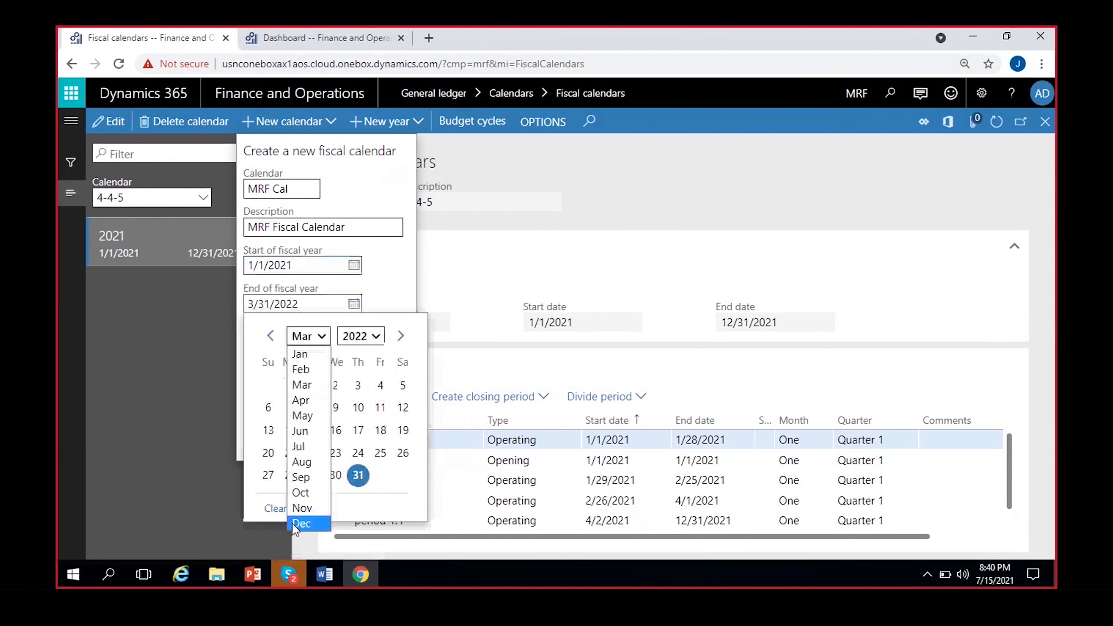
left_click(307, 525)
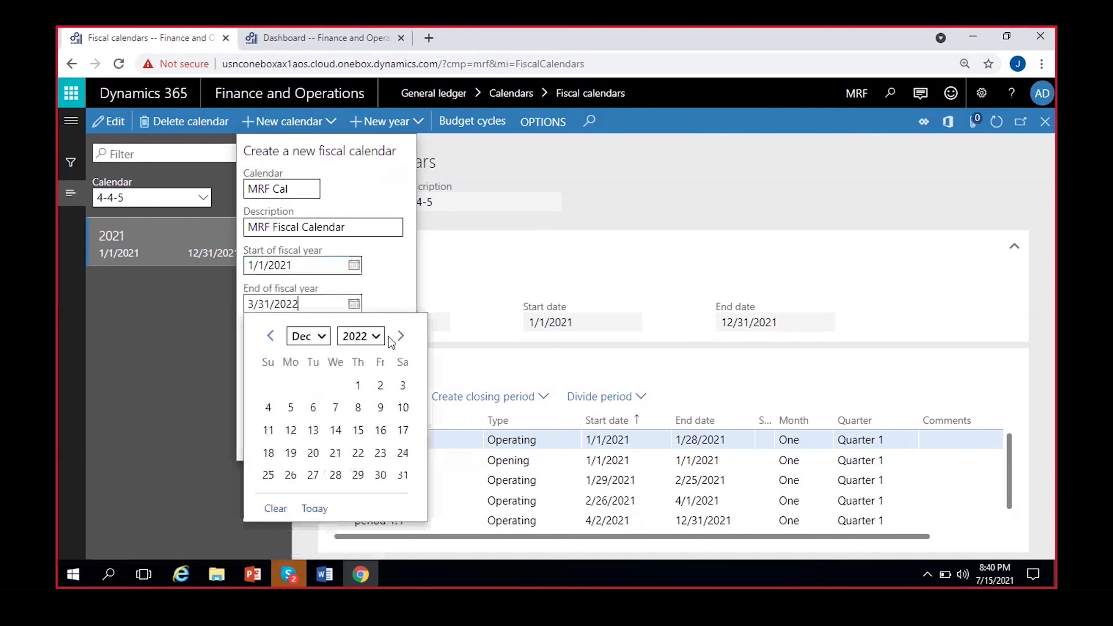
left_click(381, 336)
left_click(355, 303)
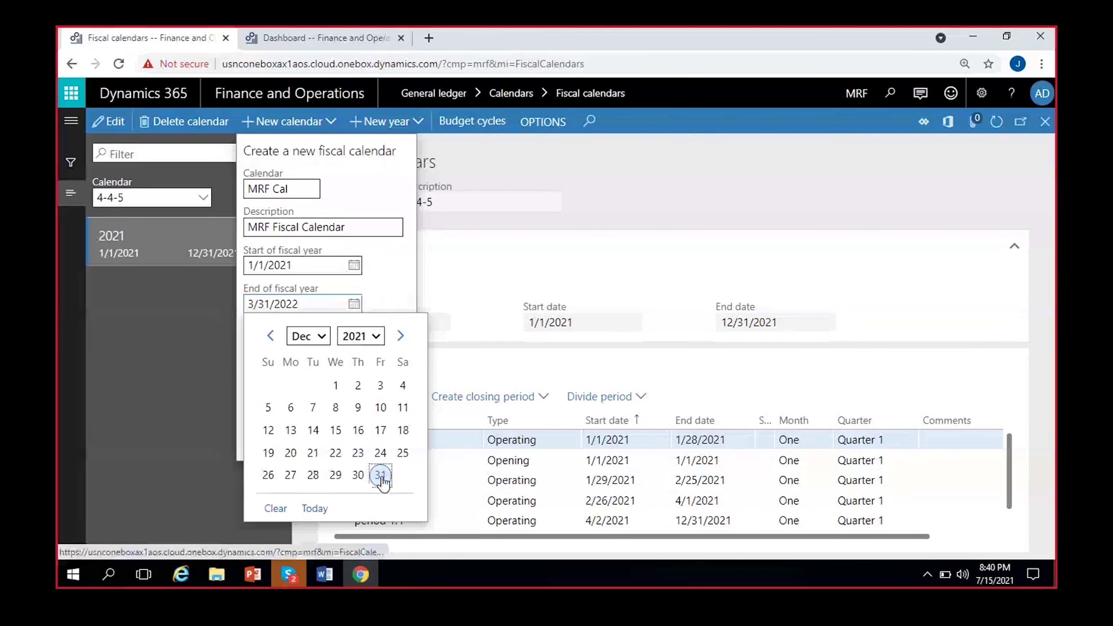
left_click(380, 476)
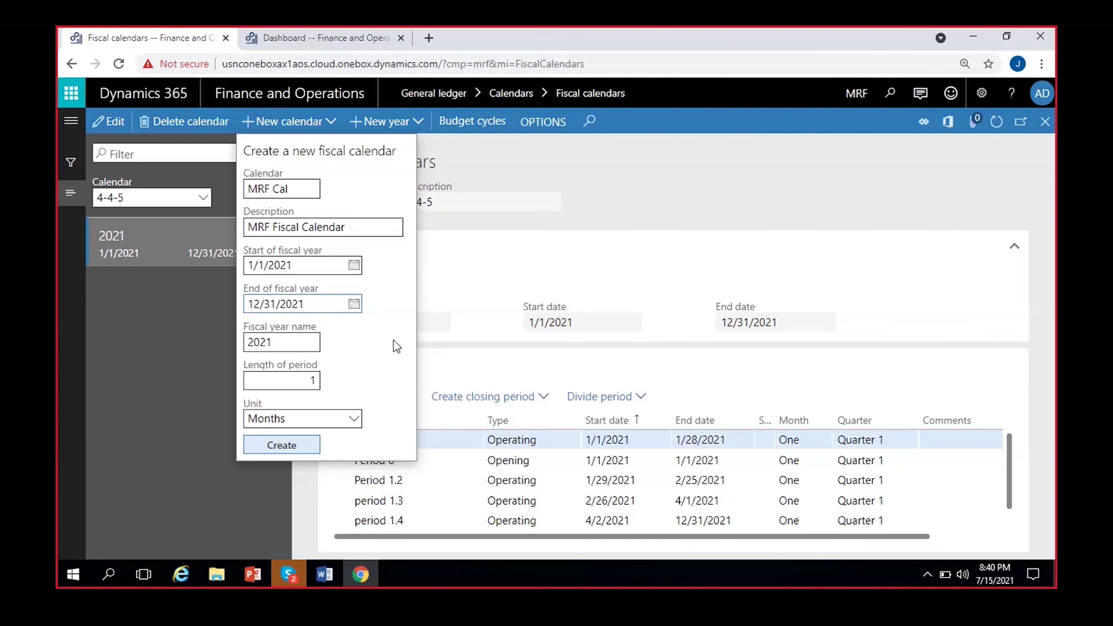
Name the new calendar's fiscal year FY-2021.
left_click(271, 349)
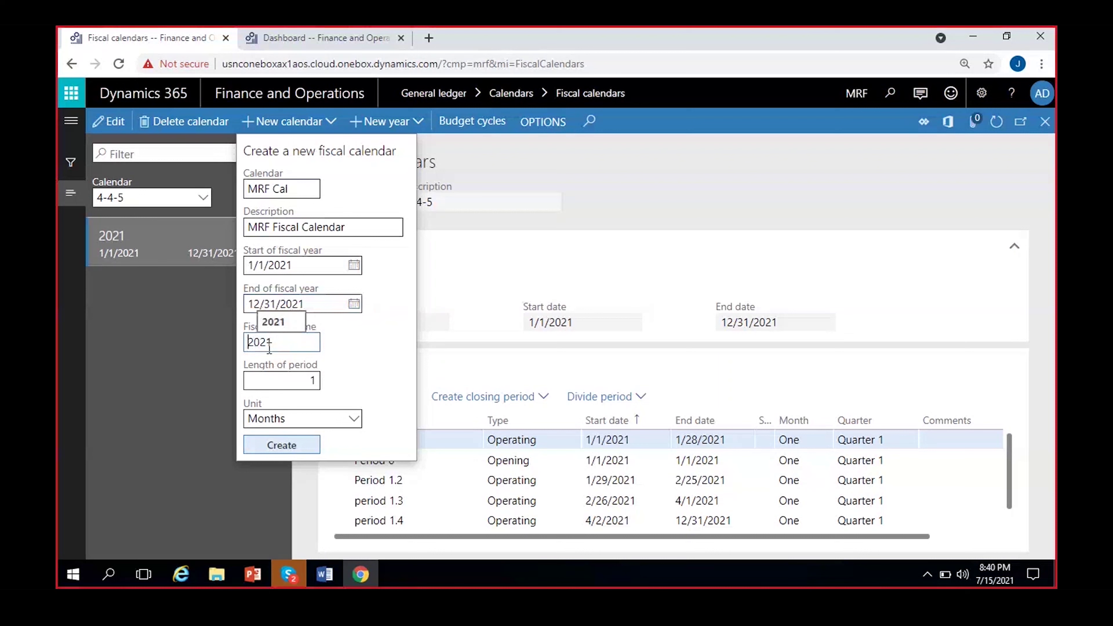
type("FY")
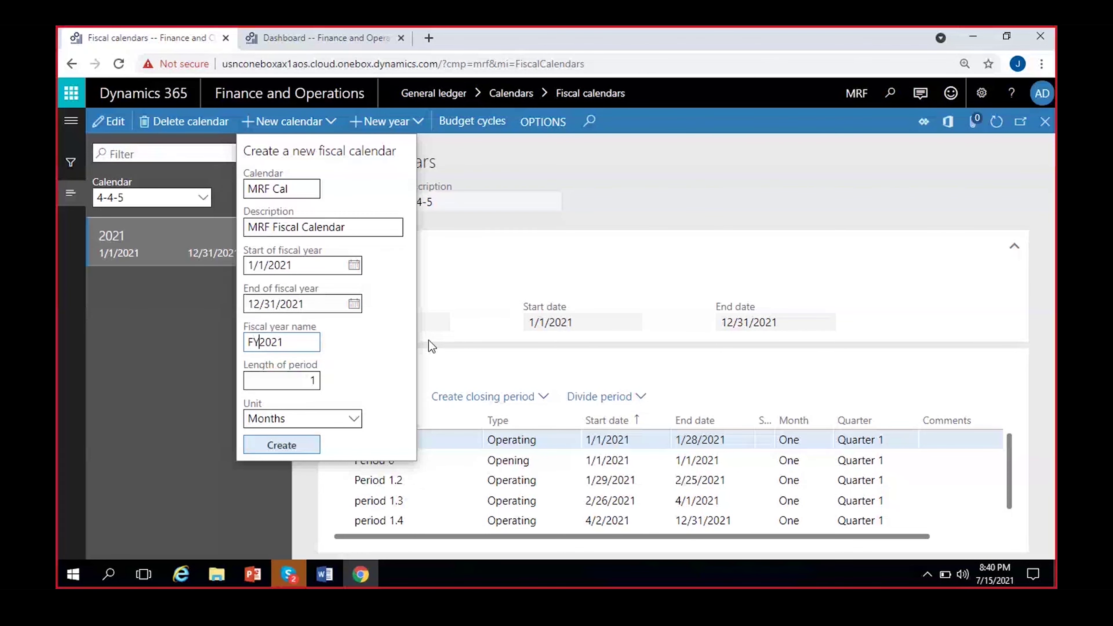
type("-")
left_click(325, 303)
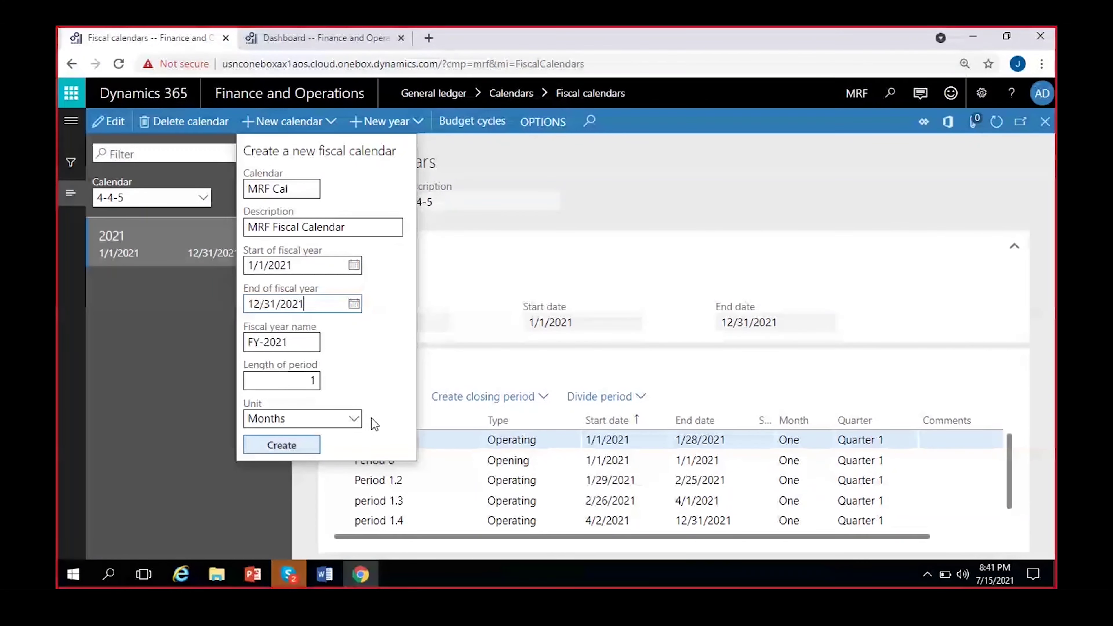
Review the unit options for the period length, keeping Months selected.
left_click(352, 421)
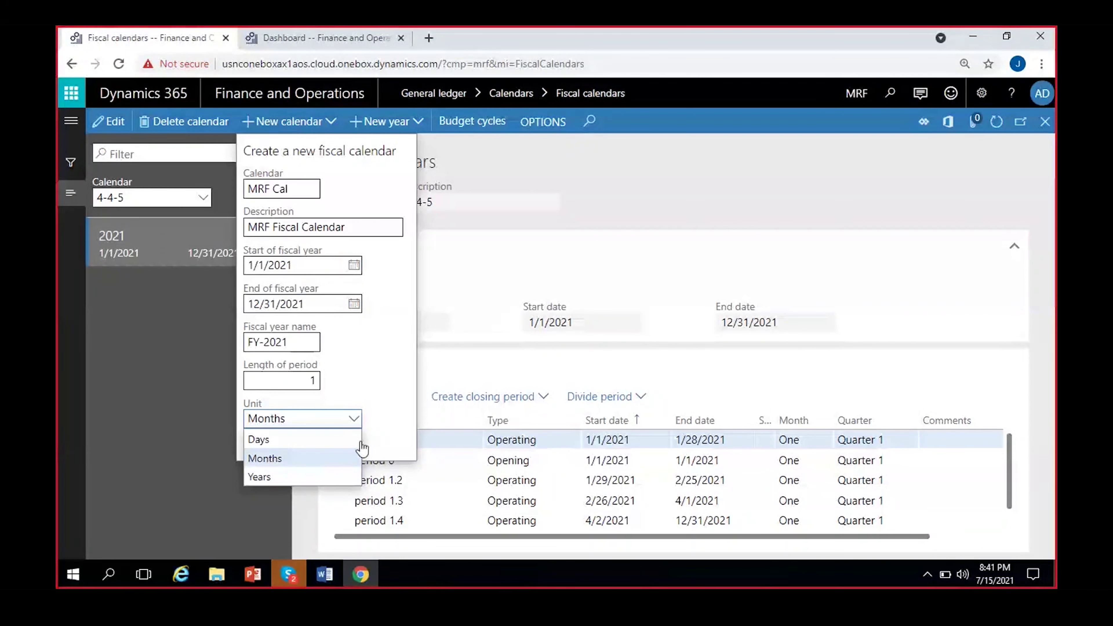
left_click(329, 461)
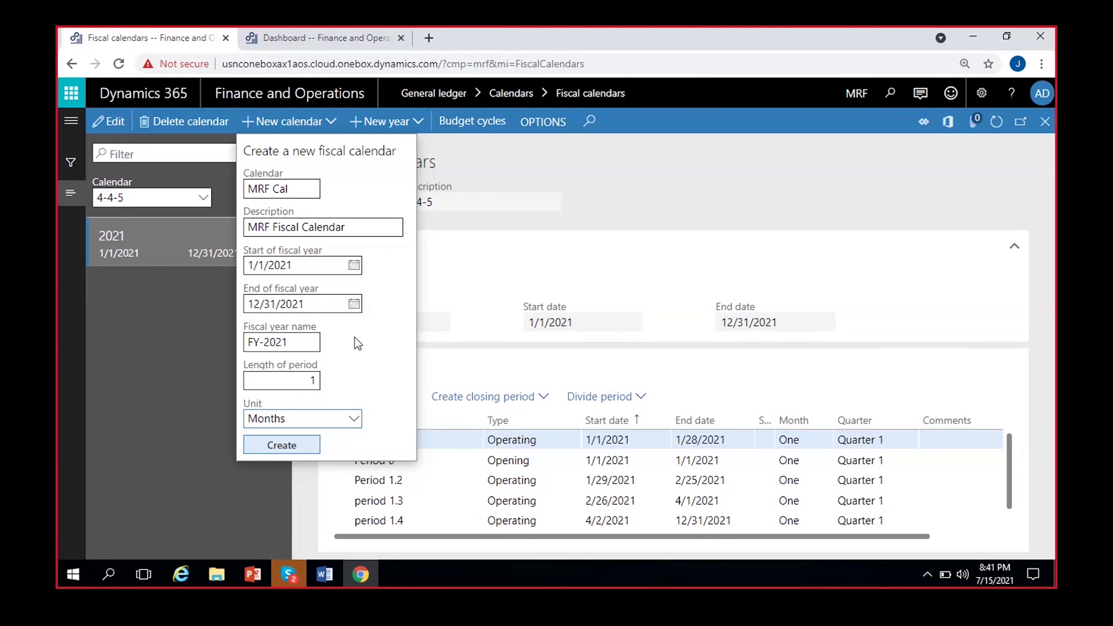
left_click(349, 419)
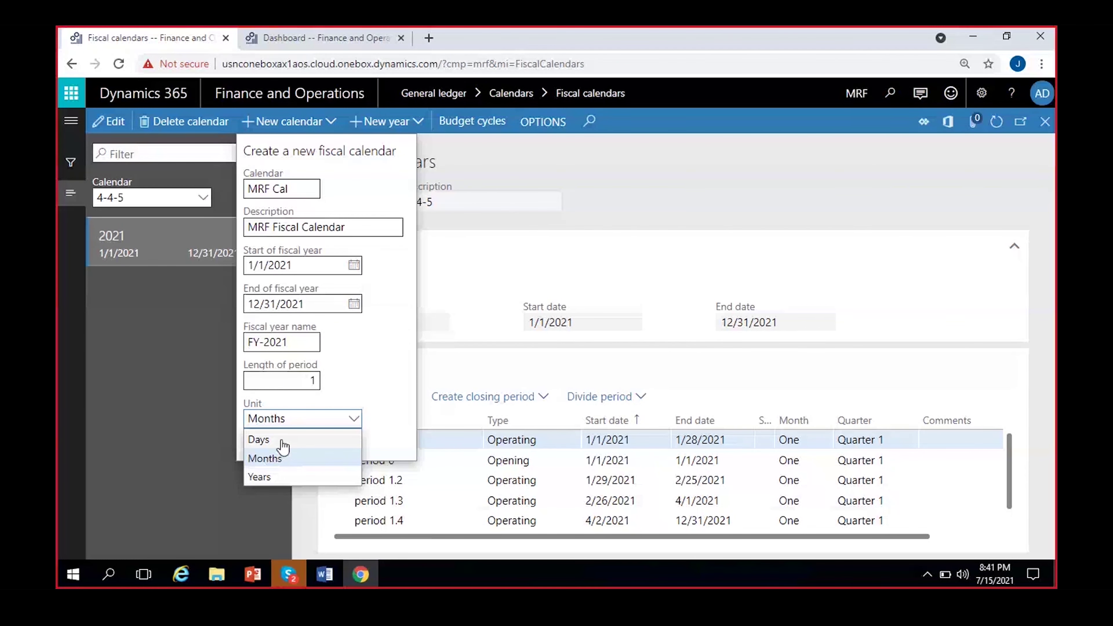
left_click(310, 461)
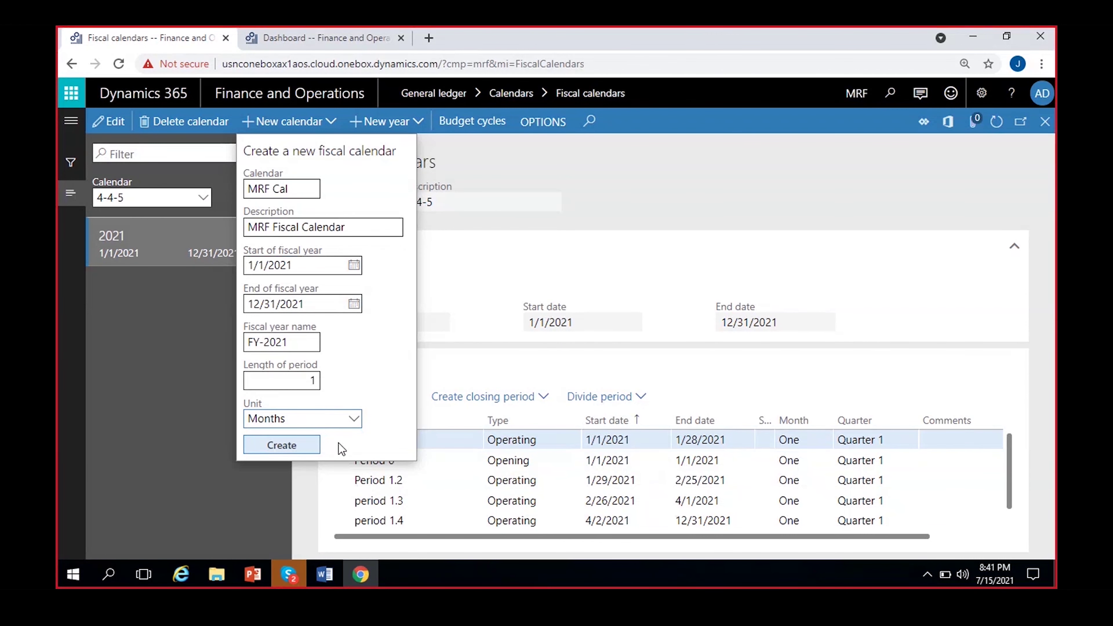
Try a period length of 3 for the new calendar and restore it to 1.
left_click(313, 380)
key("BackSpace")
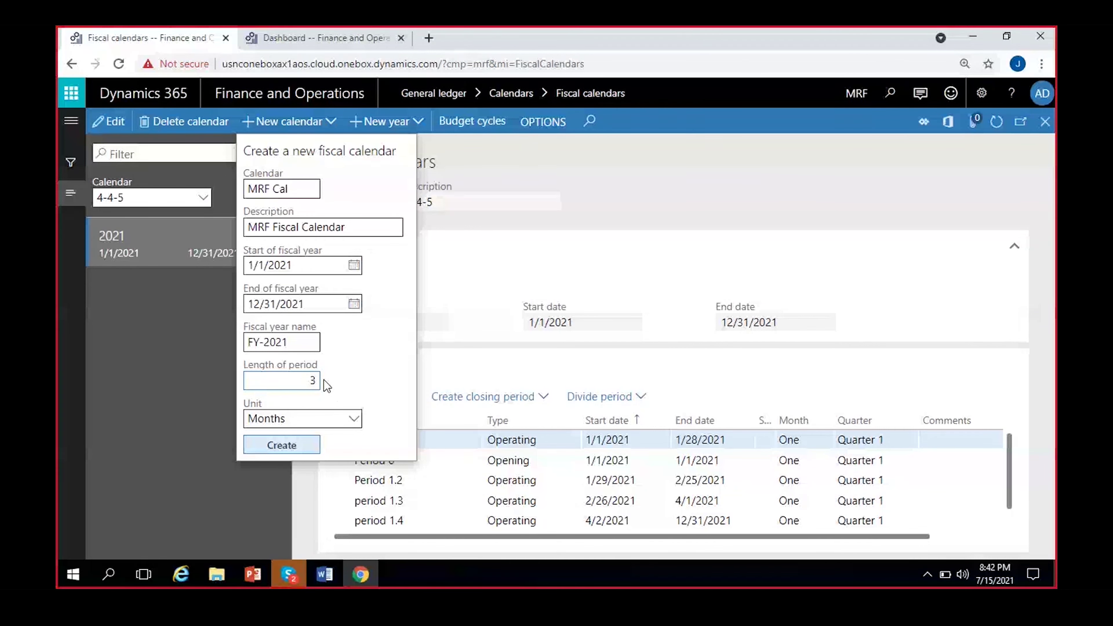
key("BackSpace")
type("1")
Keep Months as the period unit and create the MRF Cal fiscal calendar.
left_click(350, 419)
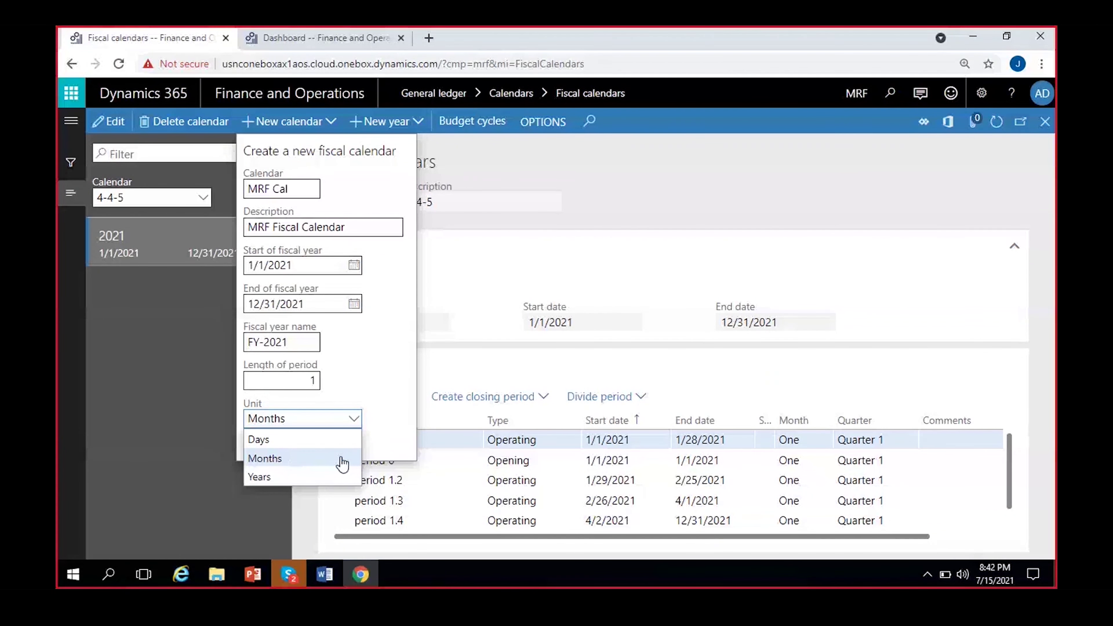
left_click(343, 463)
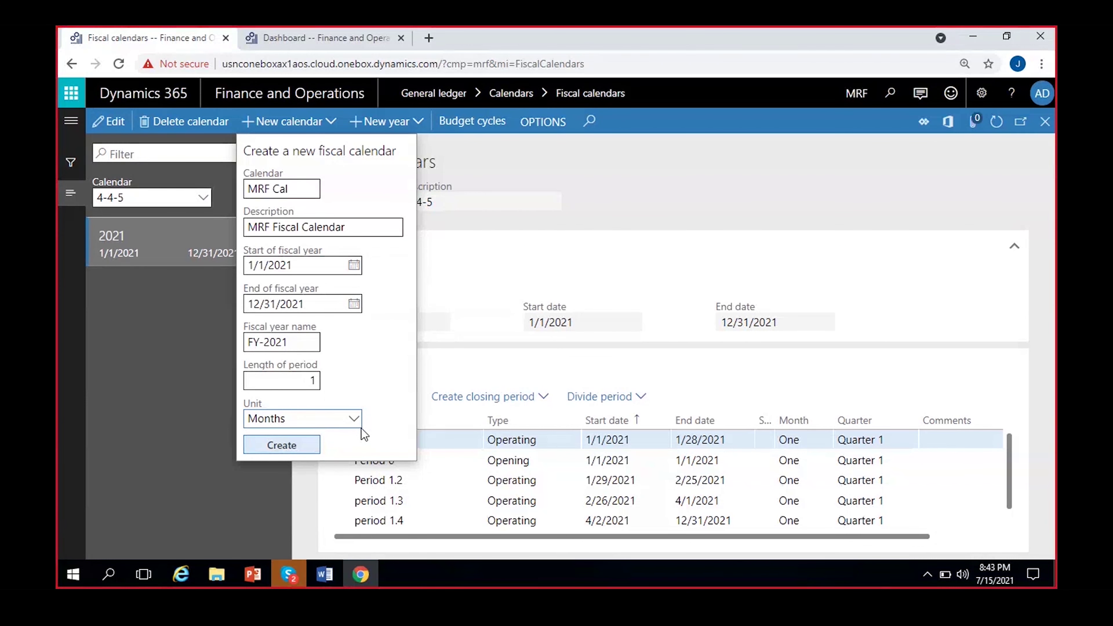
left_click(285, 446)
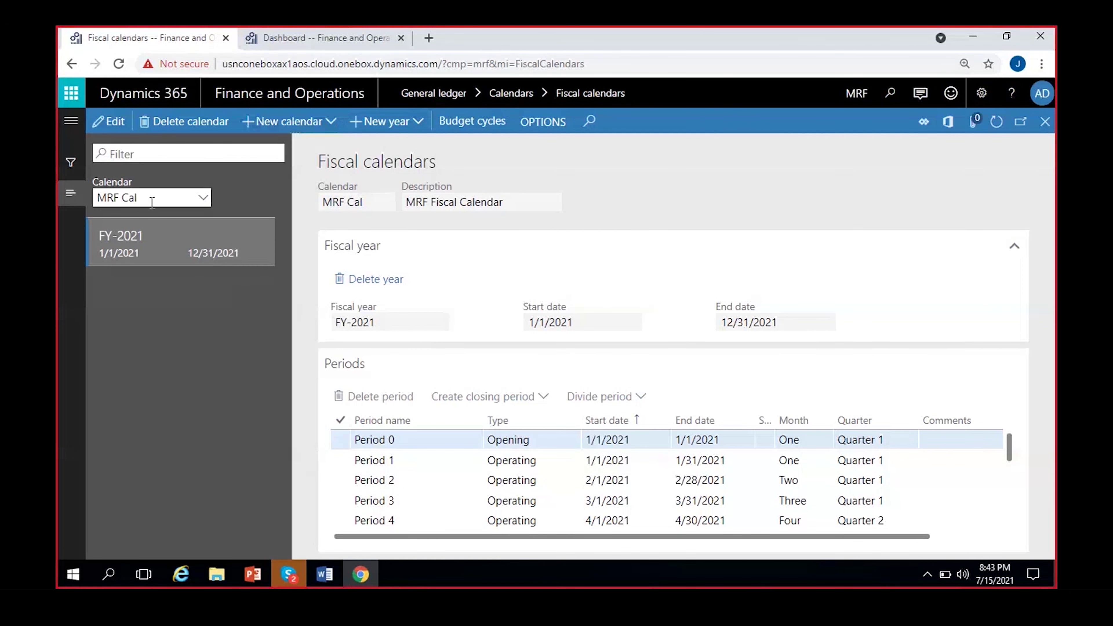
Find MRF Cal in the calendar list and check its description, fiscal year name, and start and end dates.
left_click(204, 200)
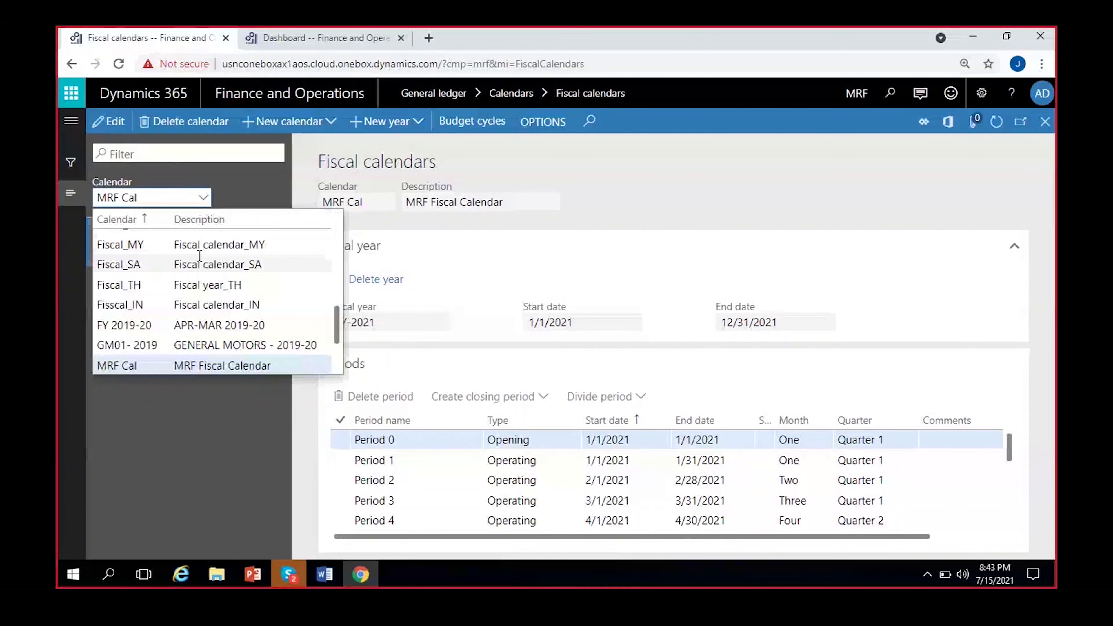
left_click(164, 366)
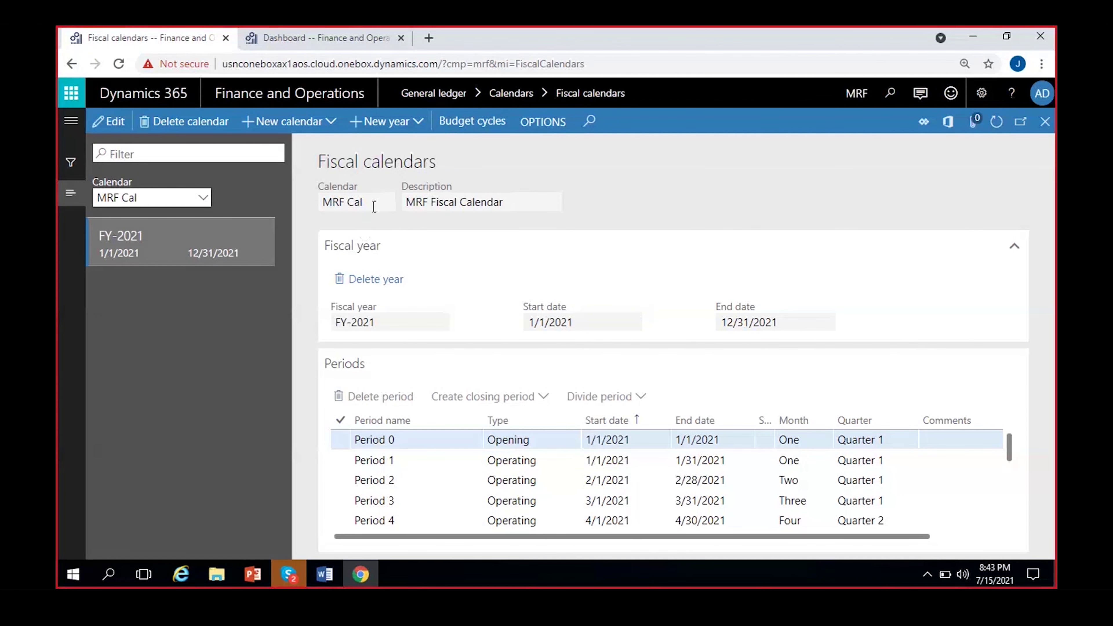
left_click_drag(405, 202, 610, 202)
left_click(670, 207)
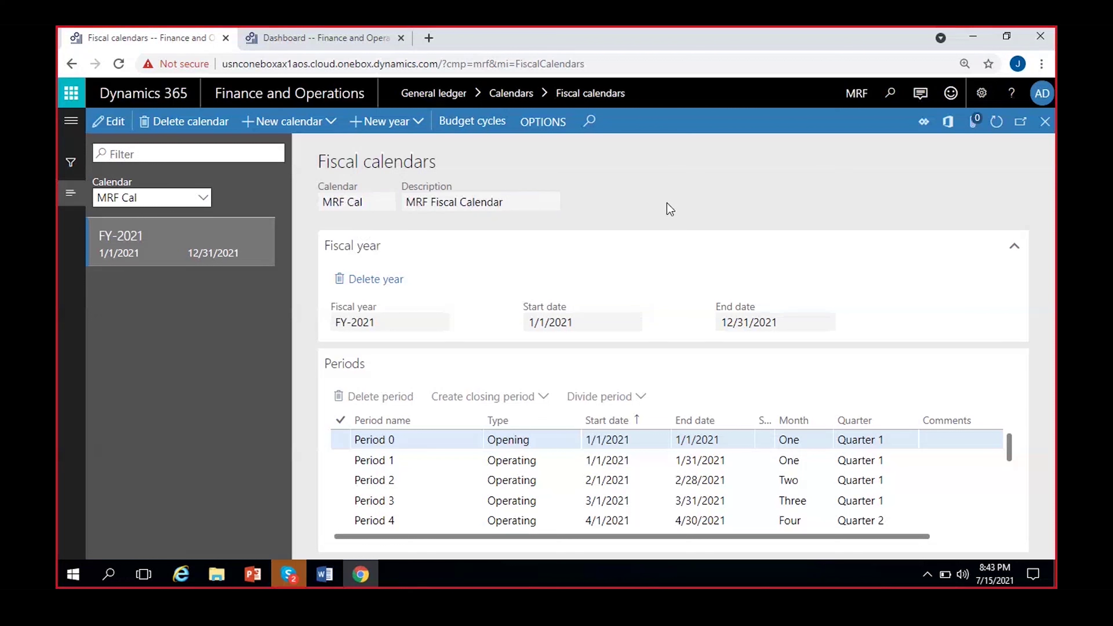
left_click(386, 329)
left_click(396, 331)
left_click(530, 324)
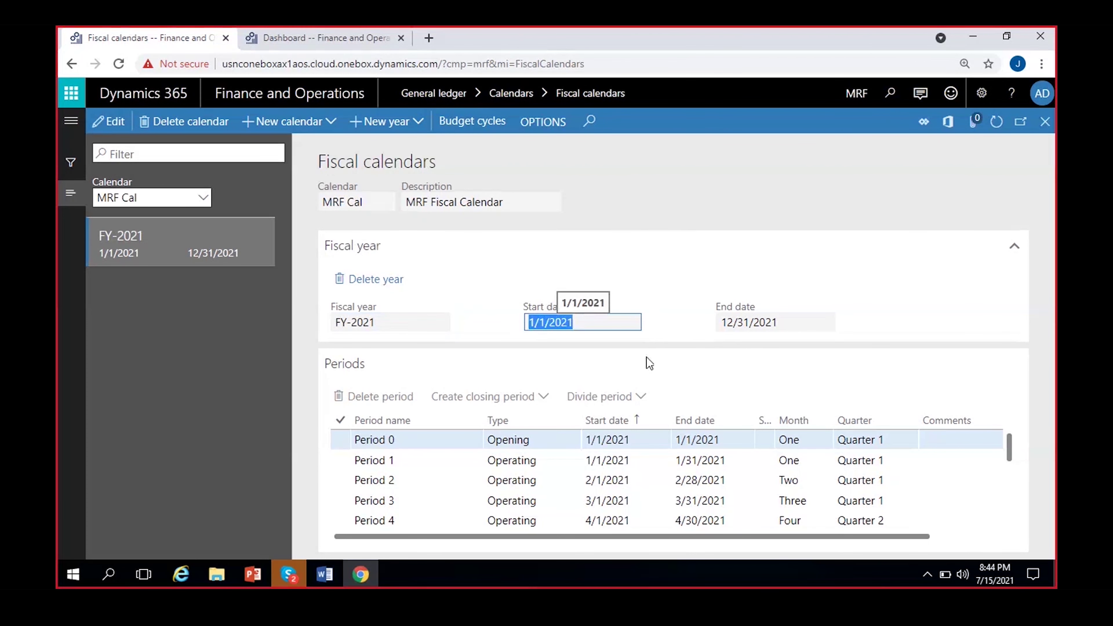
left_click(897, 314)
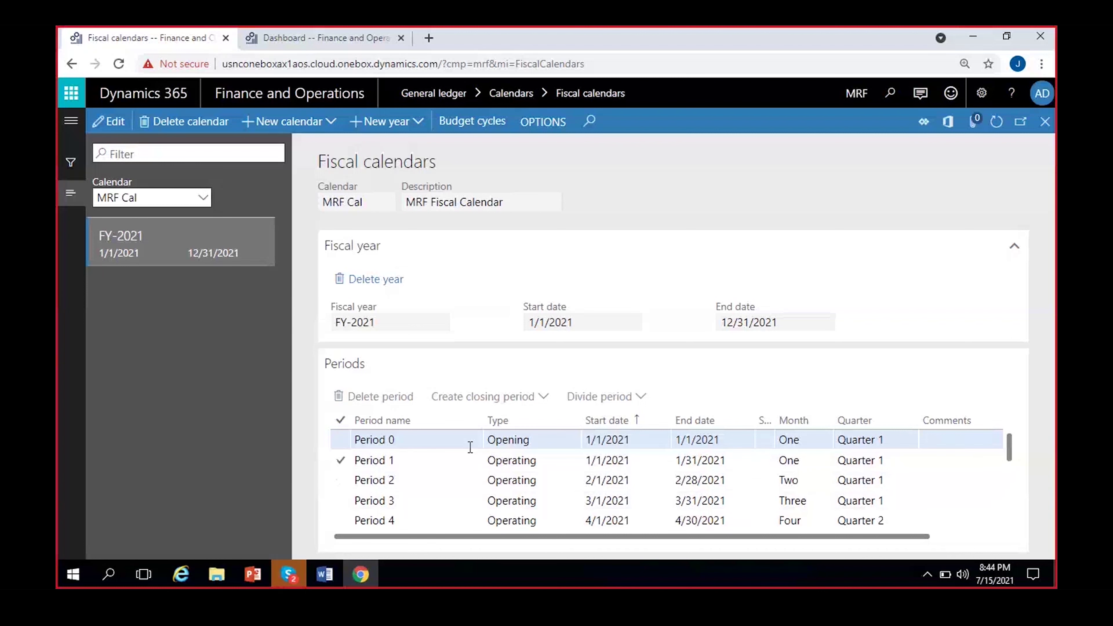
Examine the types of the opening and closing periods, and the opening period's start and end dates.
left_click(487, 441)
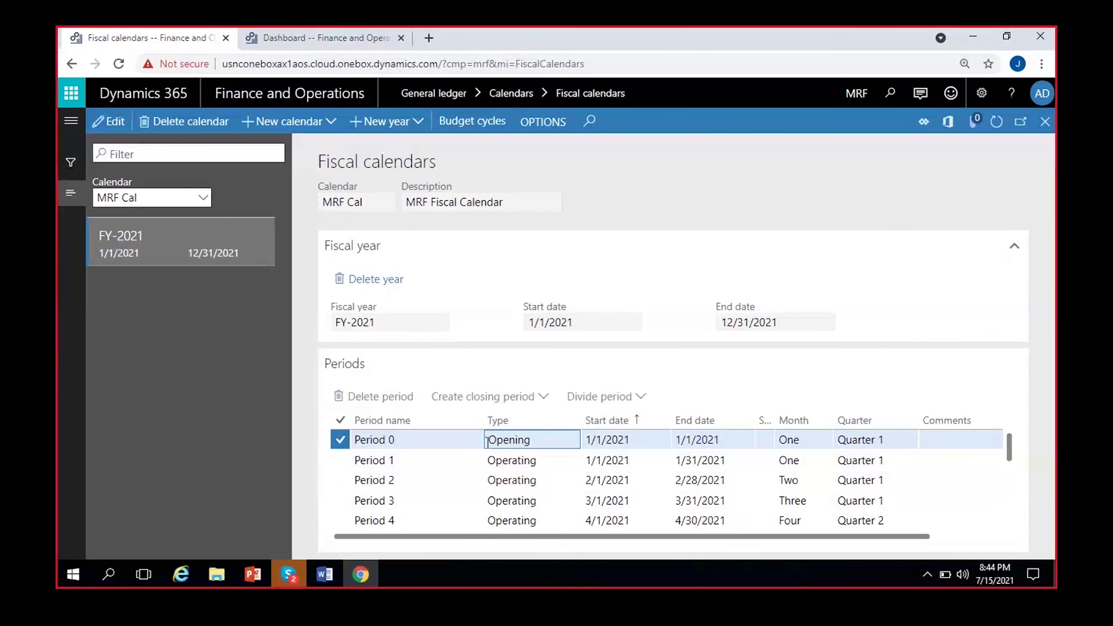
scroll(495, 478, "down", 5)
left_click(504, 520)
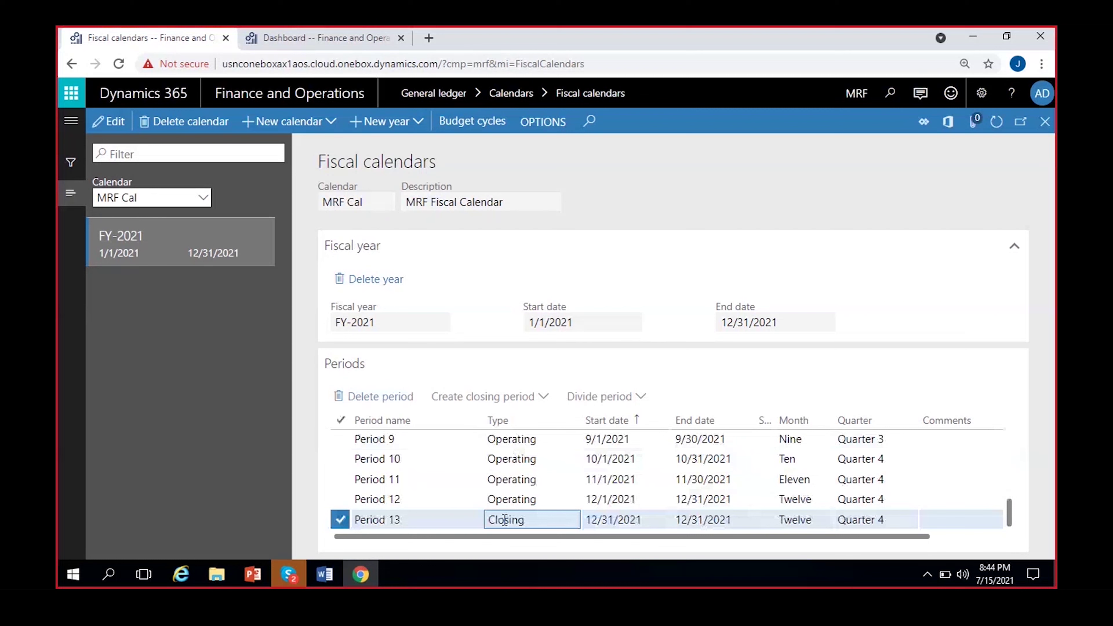
scroll(510, 500, "up", 5)
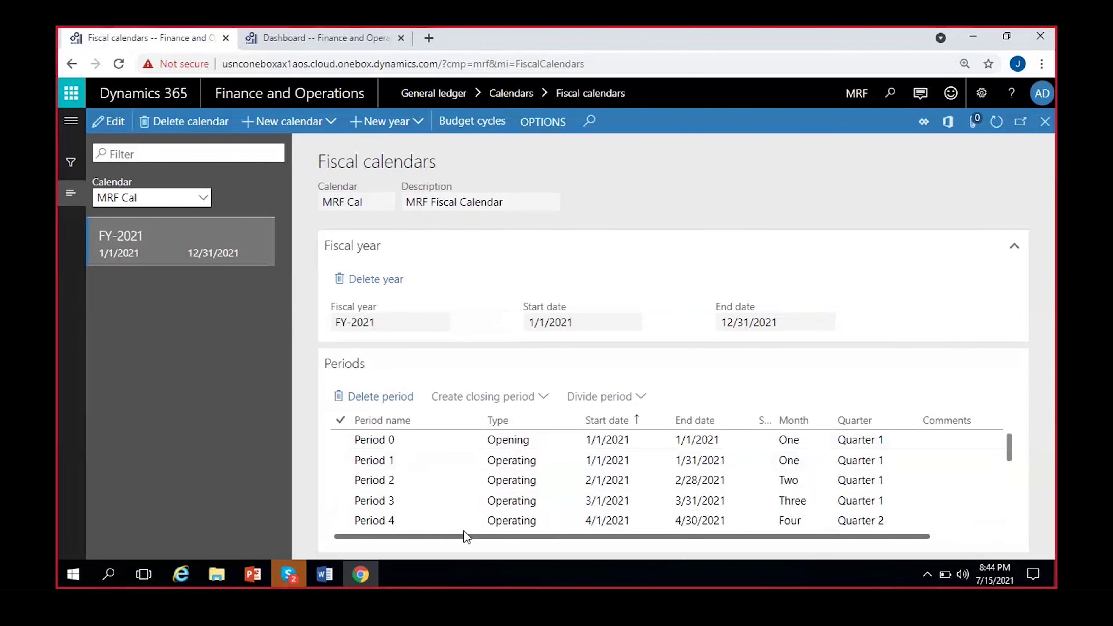
left_click(517, 439)
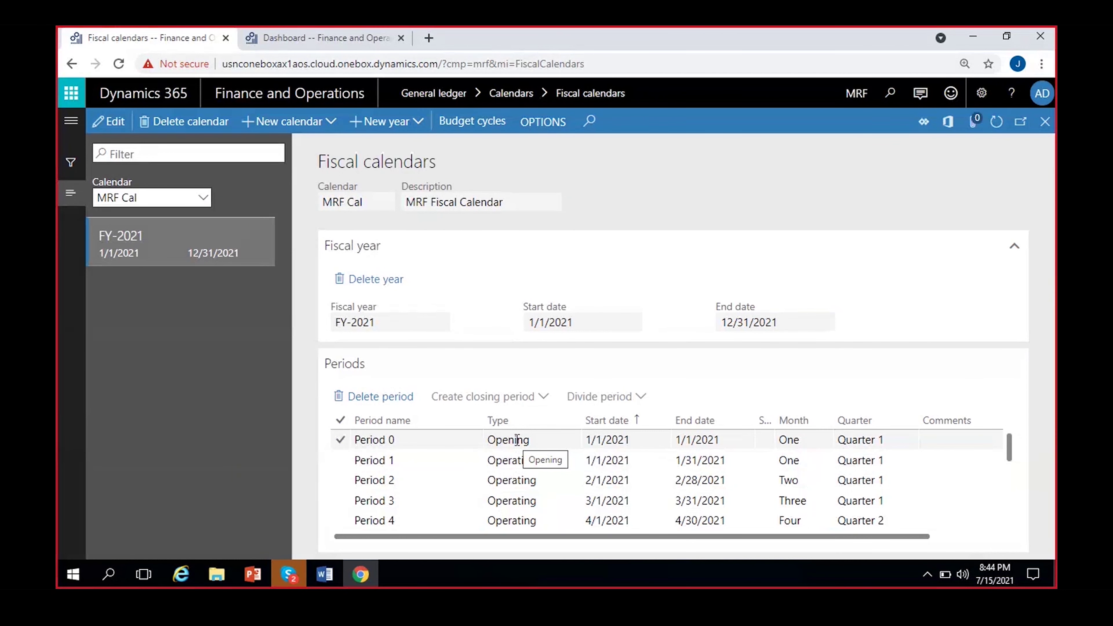
left_click(504, 439)
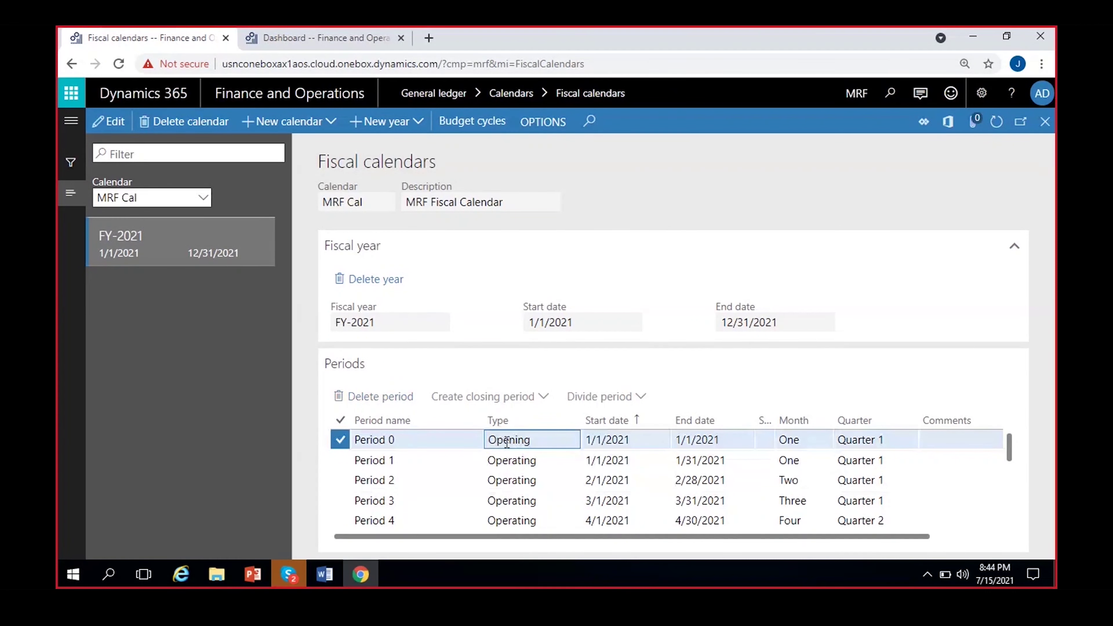
left_click(631, 444)
left_click(713, 440)
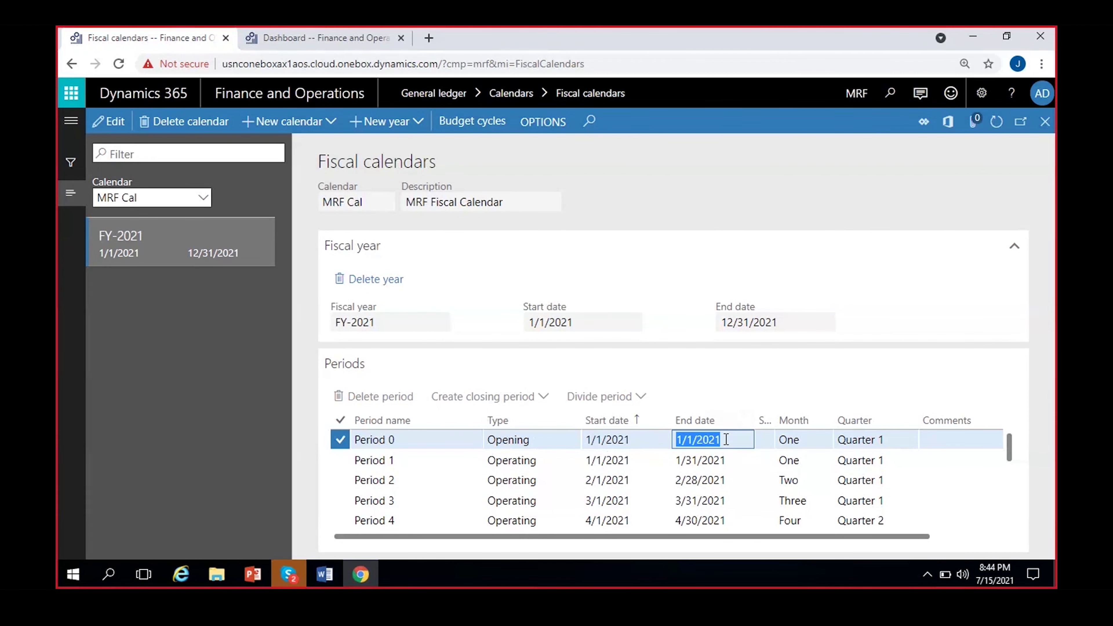
left_click(723, 372)
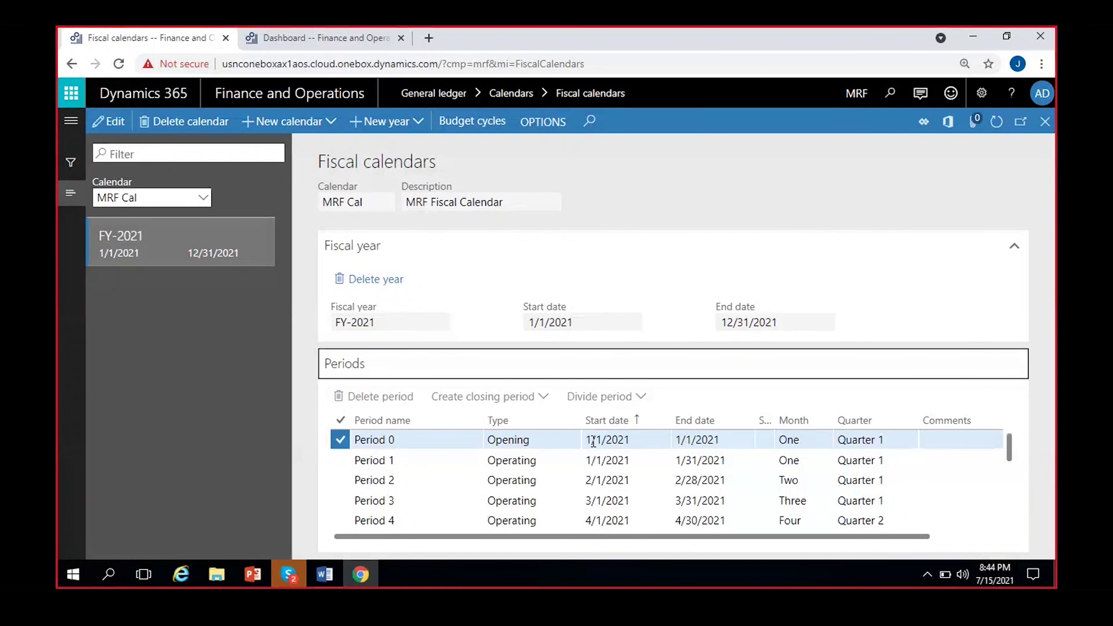
Check the type and date range of Period 1, and the start date of Period 2.
left_click(612, 460)
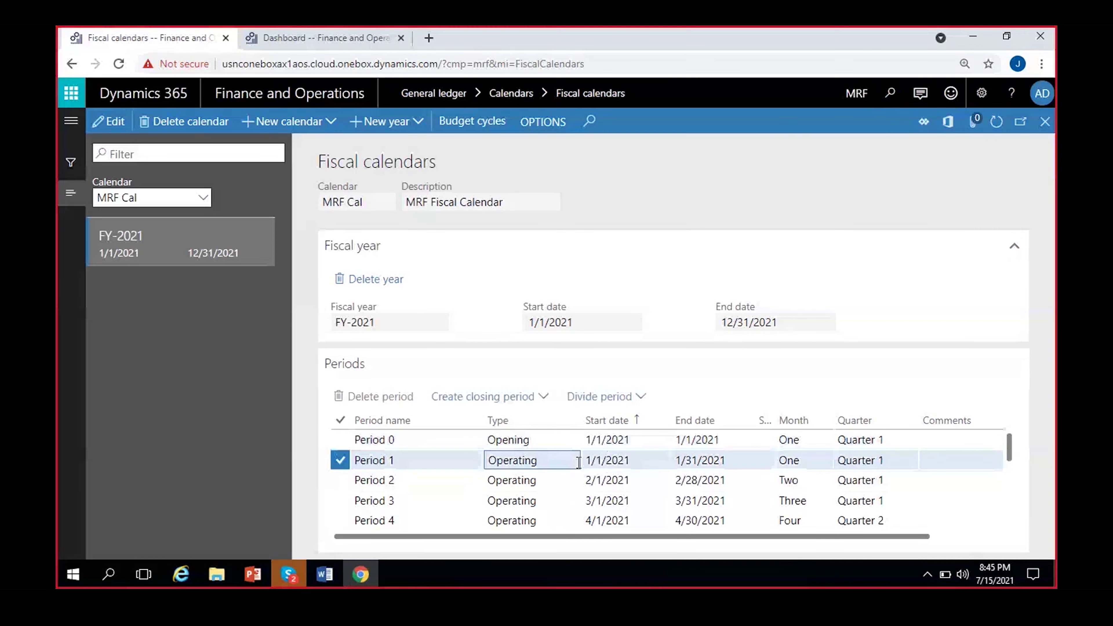
left_click_drag(588, 460, 633, 459)
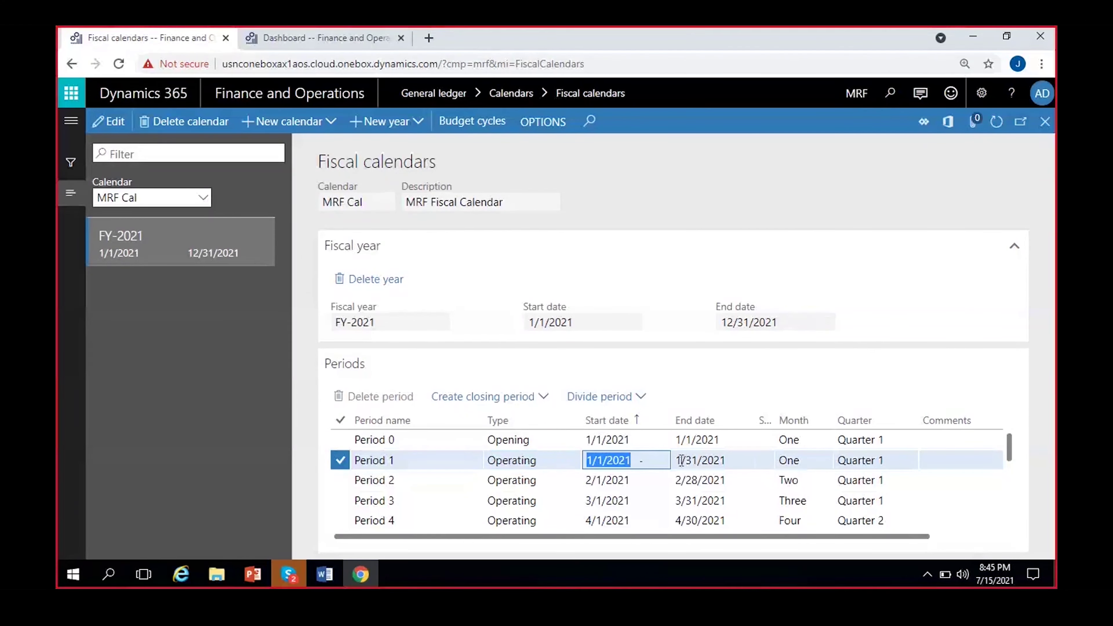
key("Tab")
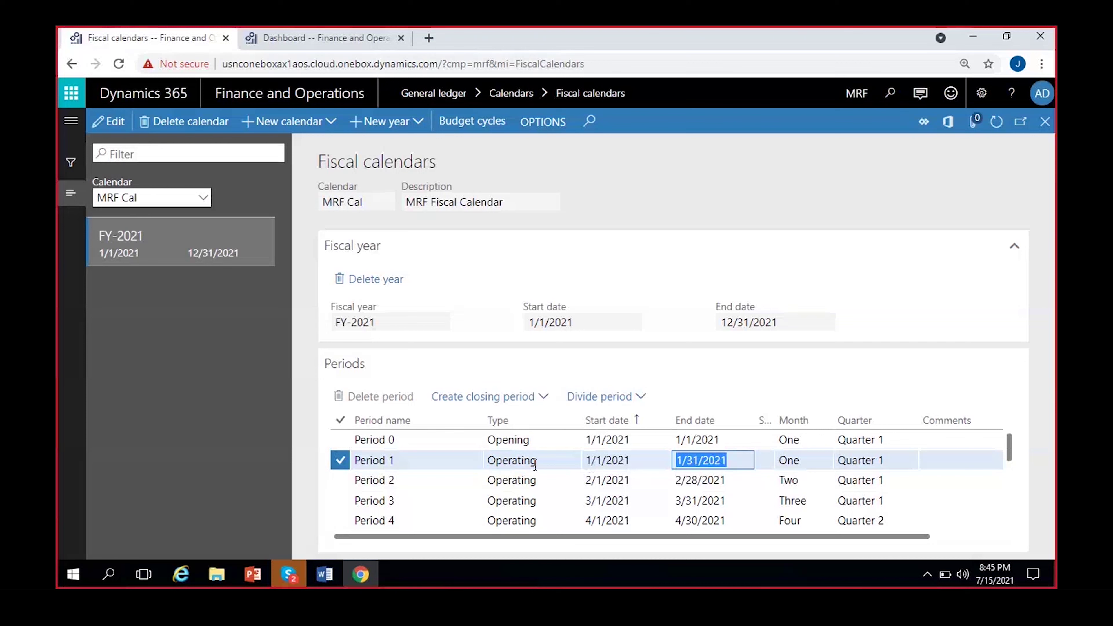
left_click(535, 463)
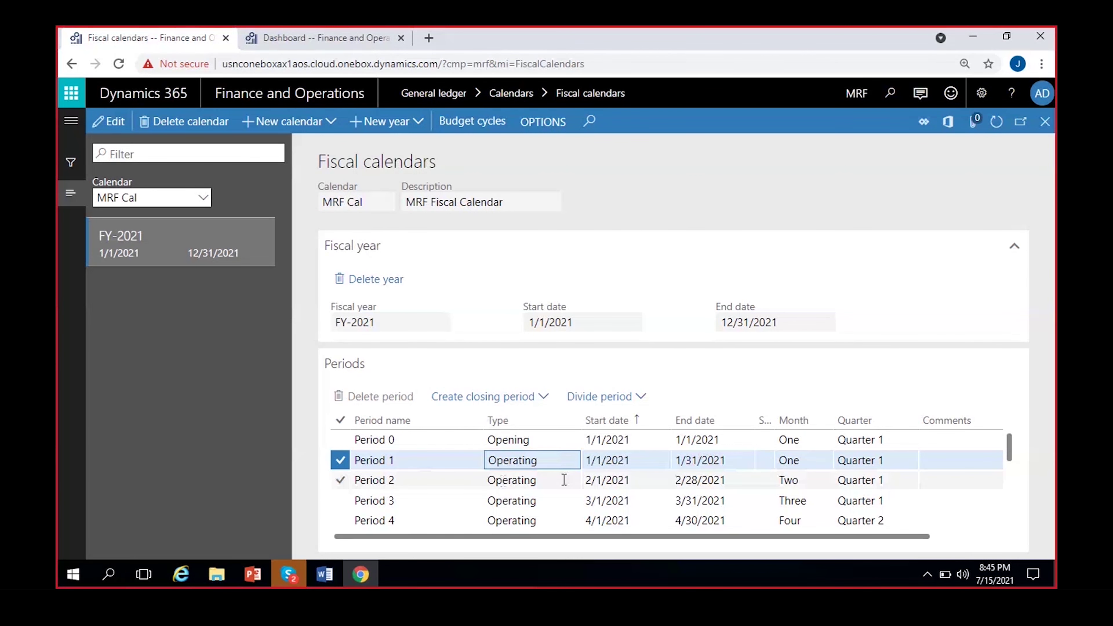
left_click(607, 480)
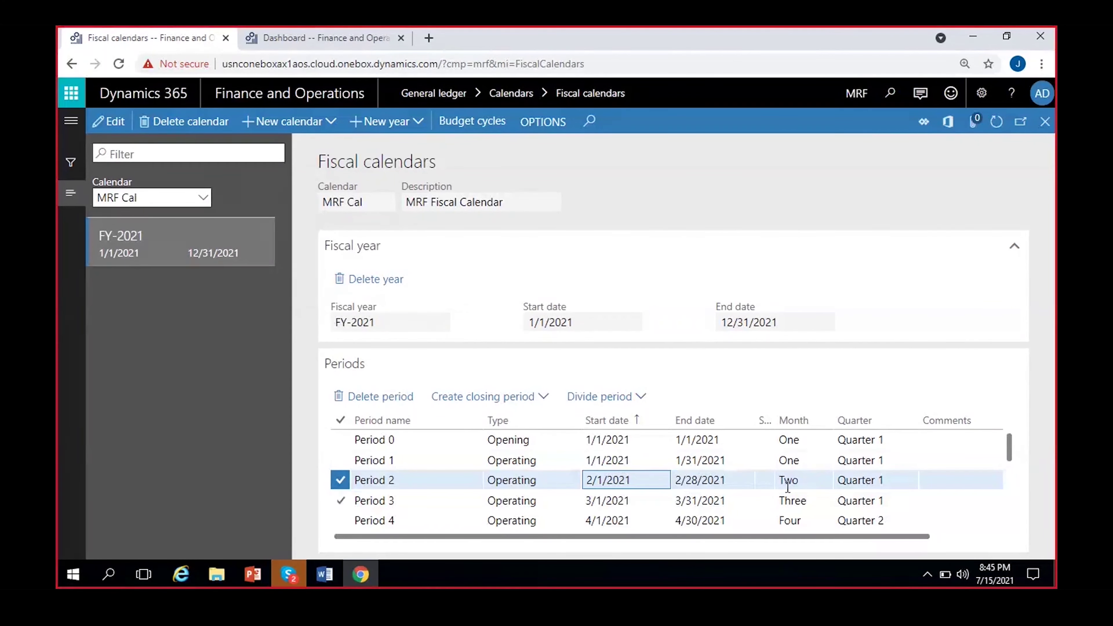
Review the date ranges of FY-2021's monthly periods from Period 3 through Period 12, and the closing Period 13.
left_click(625, 500)
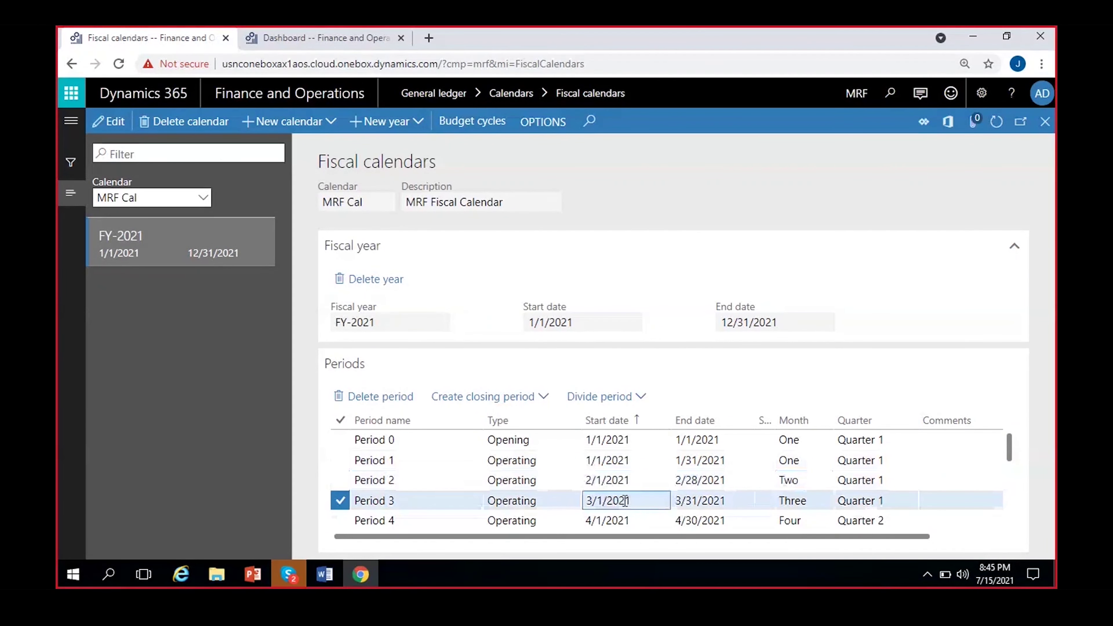
key("Down")
key("Down")
key("Down")
key("Down")
key("Down")
key("Down")
key("Down")
key("Down")
key("Down")
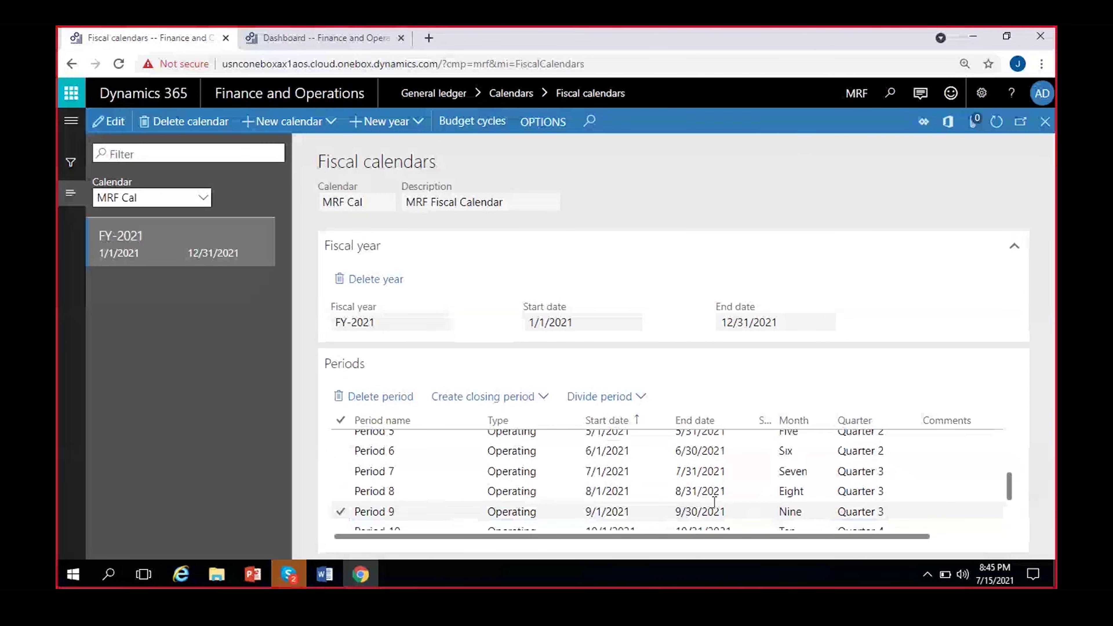
left_click(590, 502)
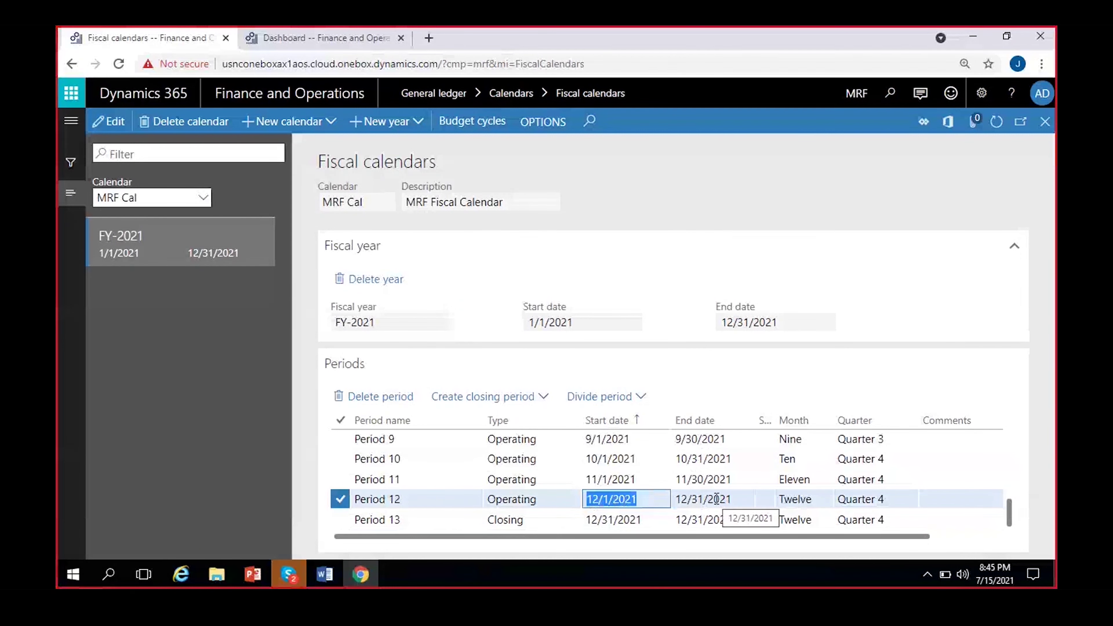
left_click(617, 520)
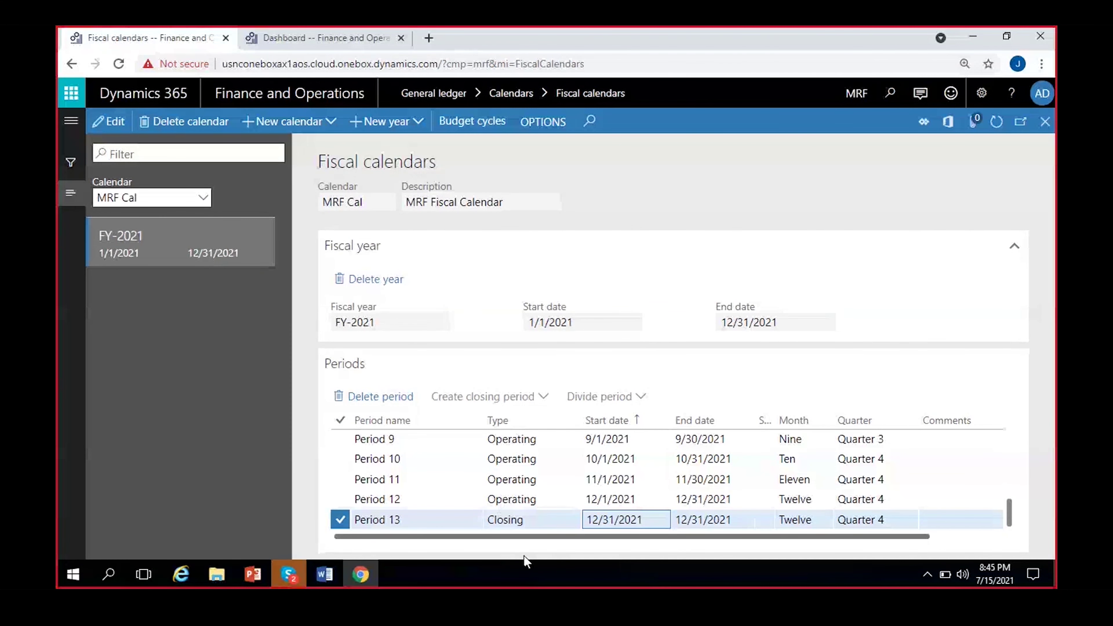
Compare the types of FY-2021's opening period and first operating periods, and check the start dates of Period 0 and Period 1.
scroll(532, 480, "up", 5)
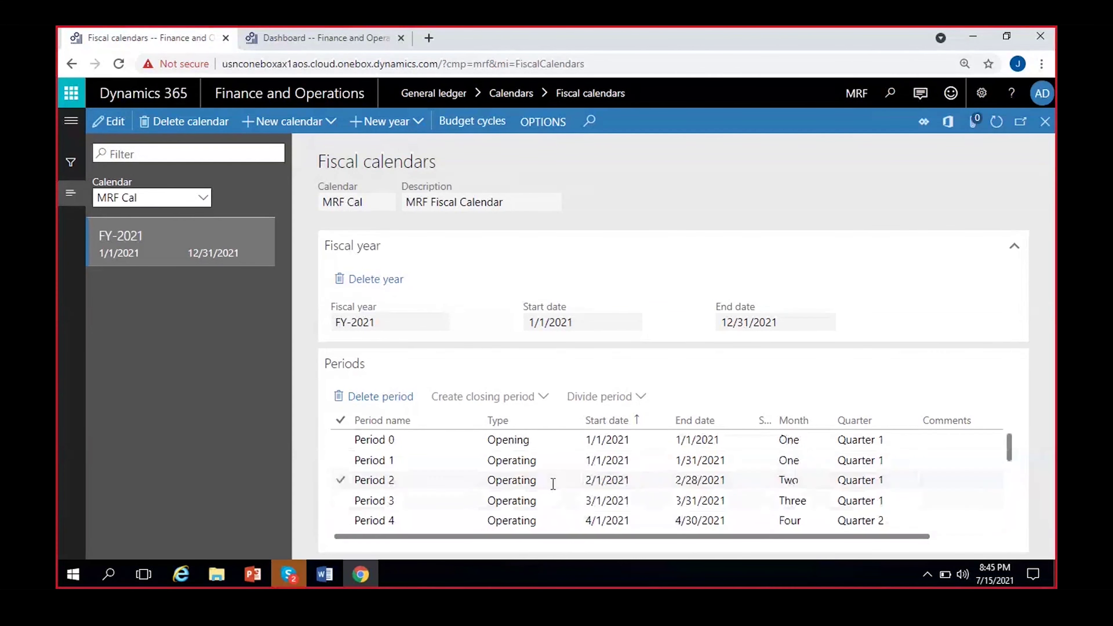
left_click(504, 521)
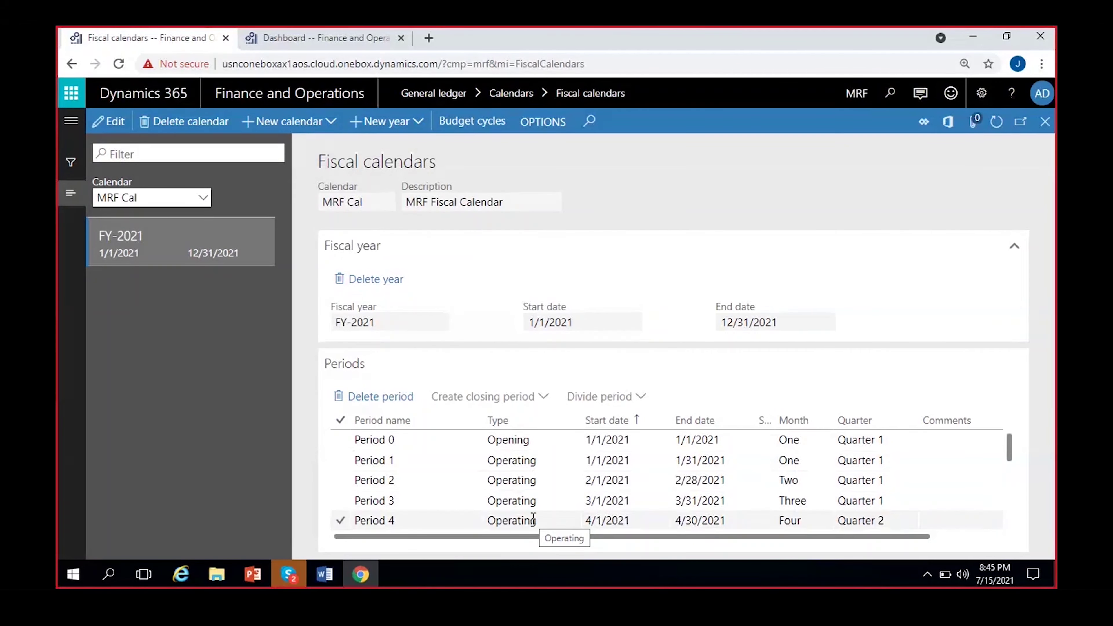
left_click(529, 445)
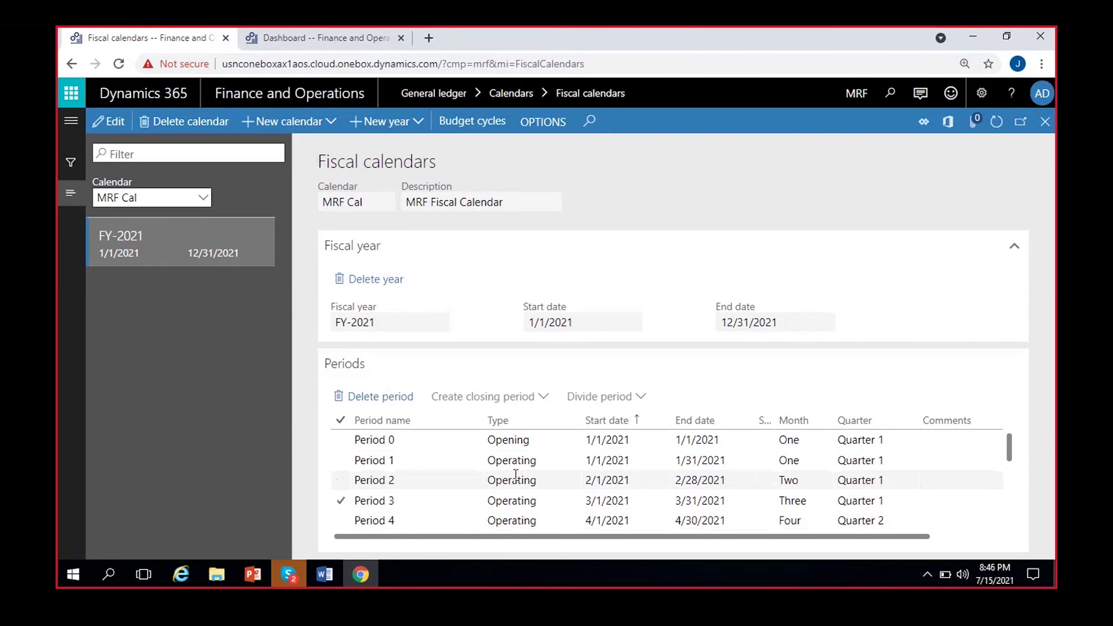
left_click(181, 482)
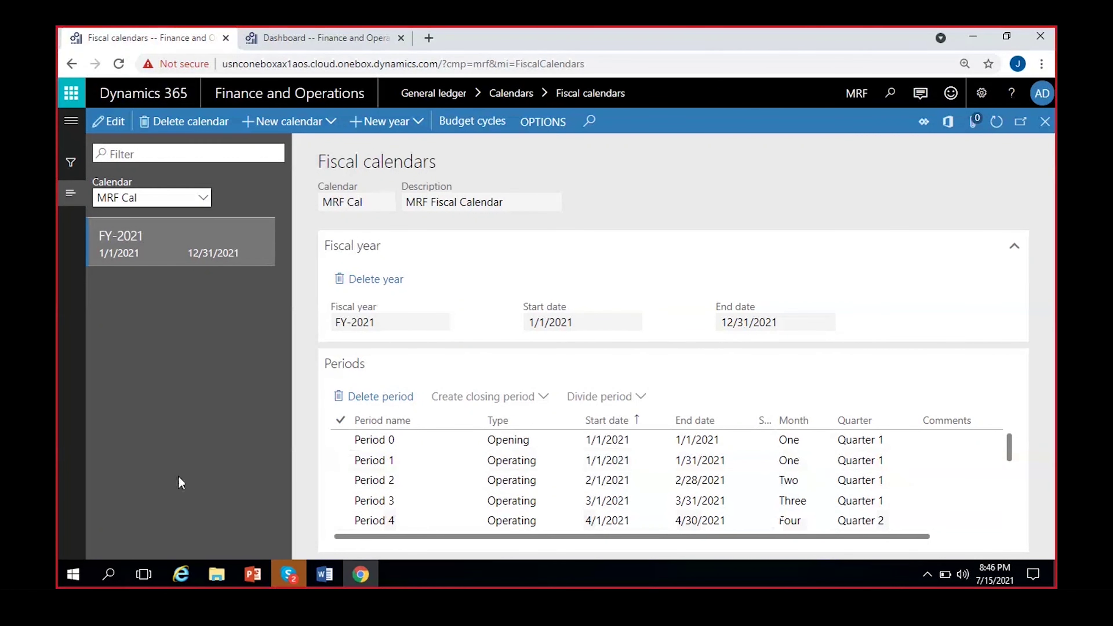
left_click(528, 466)
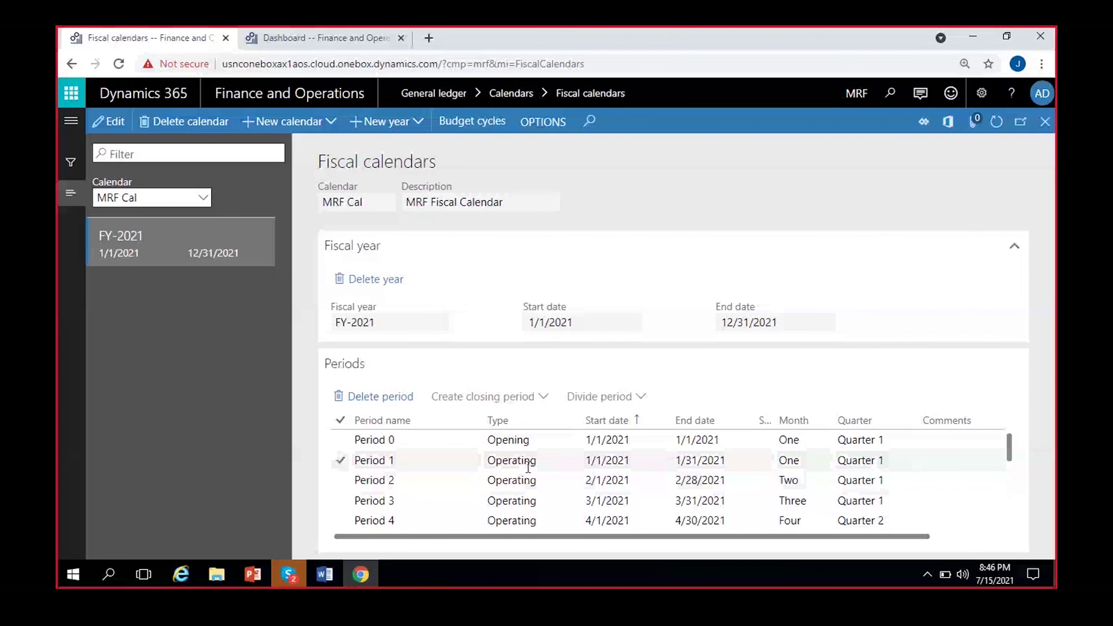
left_click(551, 498)
left_click(551, 488)
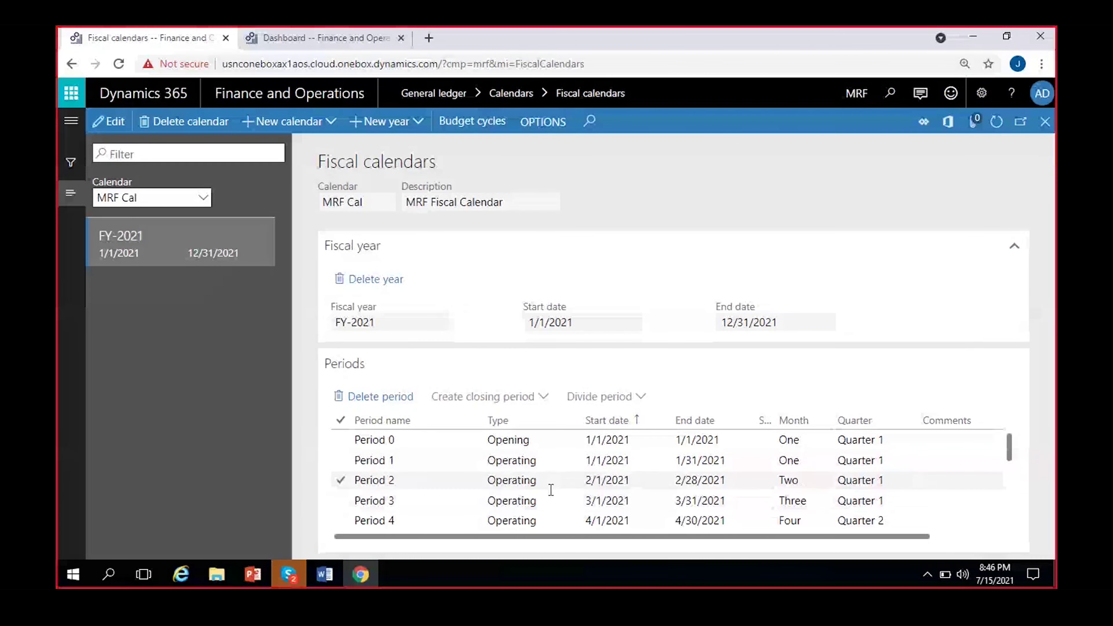
left_click(542, 441)
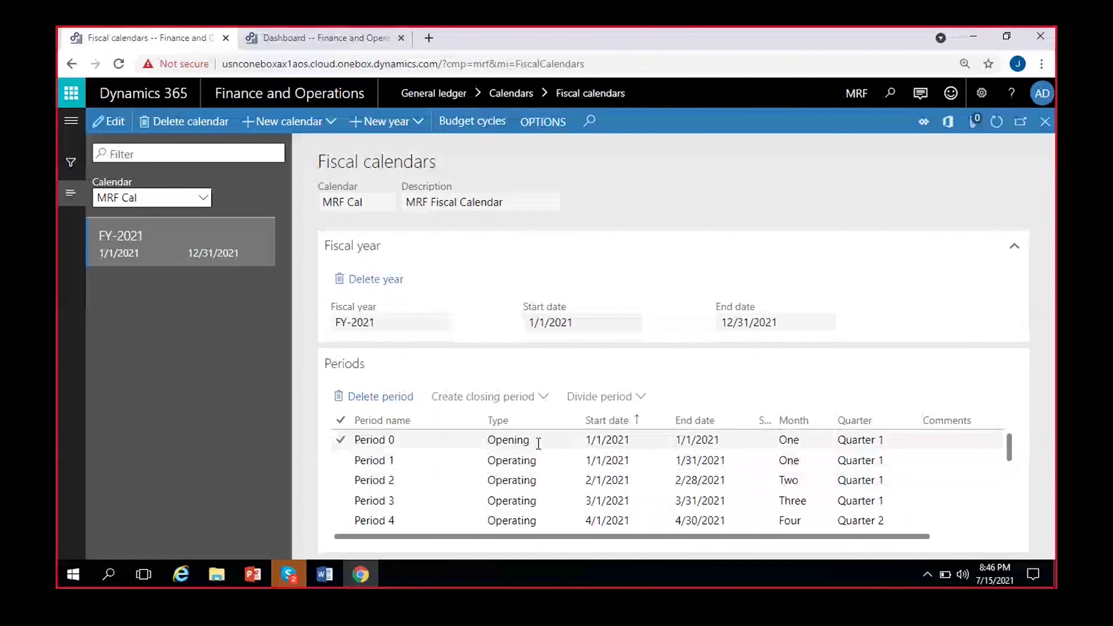
left_click(540, 494)
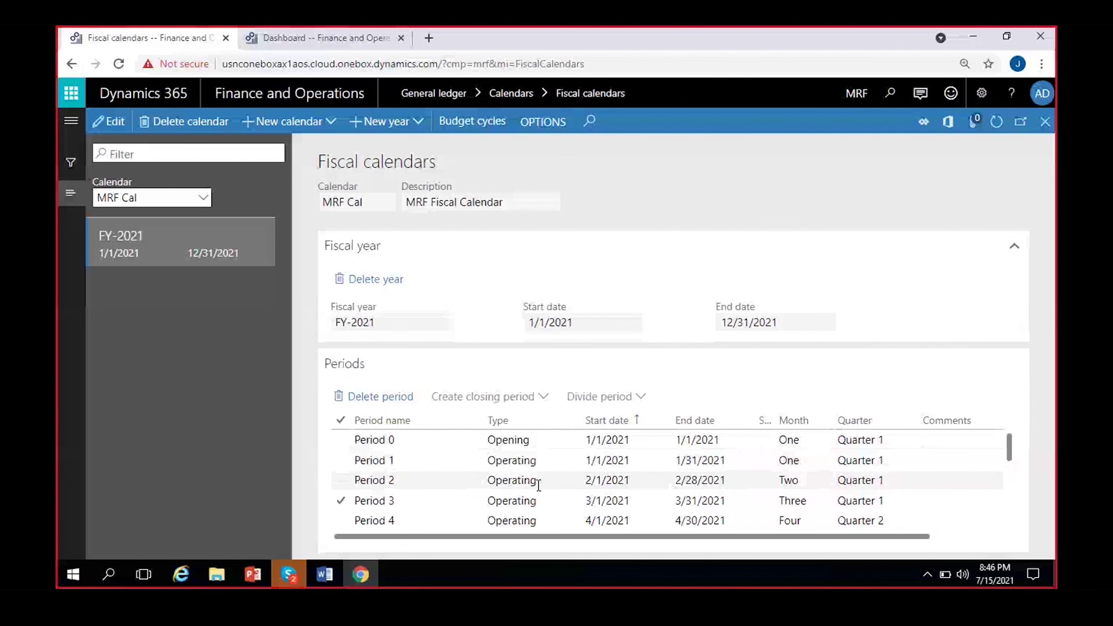
left_click(586, 462)
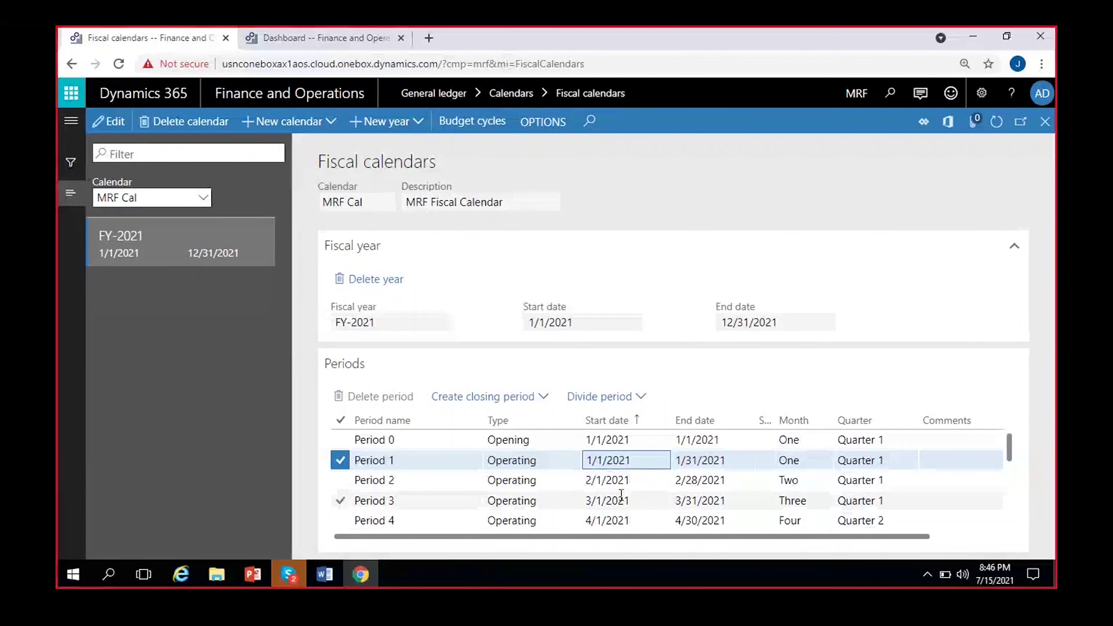
left_click(619, 440)
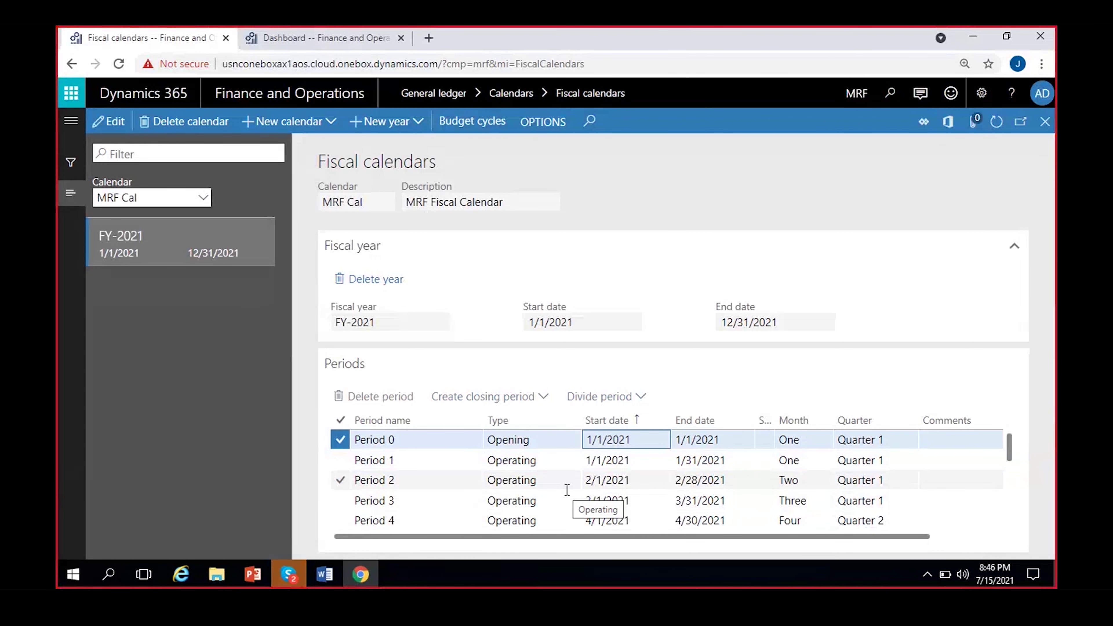
left_click(154, 266)
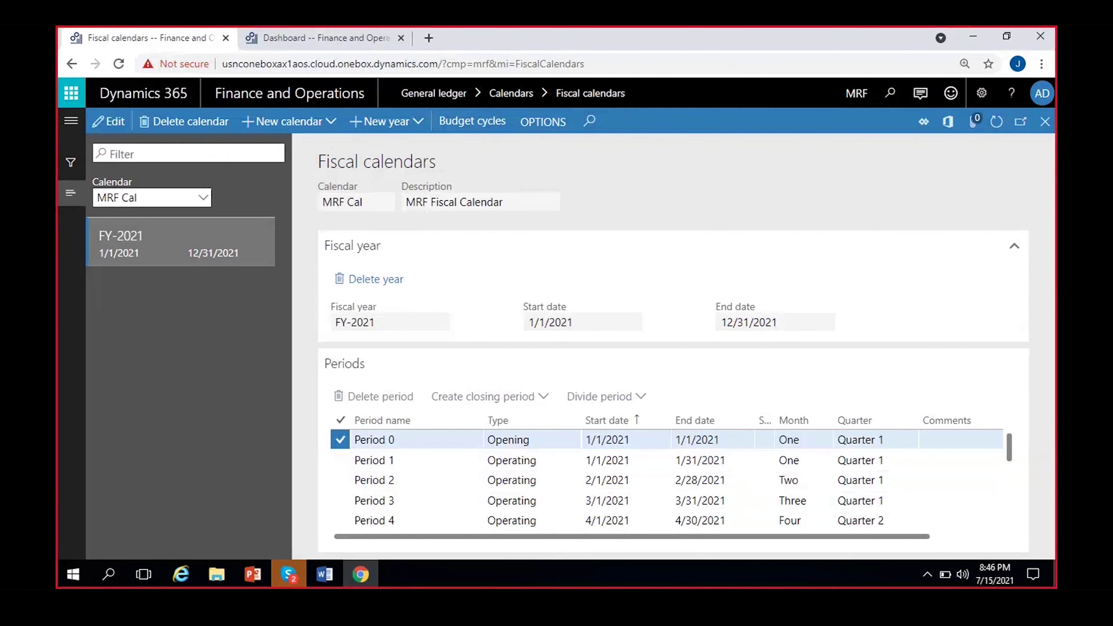
Start a new fiscal year in MRF Cal, check its start and end dates, and name it FY-2022.
left_click(388, 127)
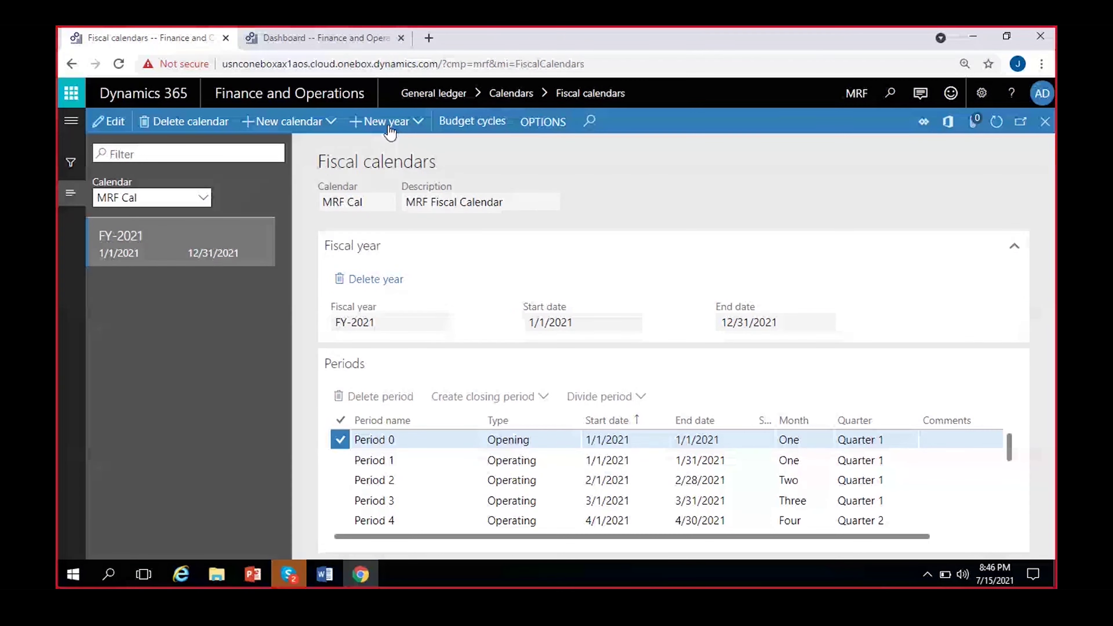
left_click(301, 140)
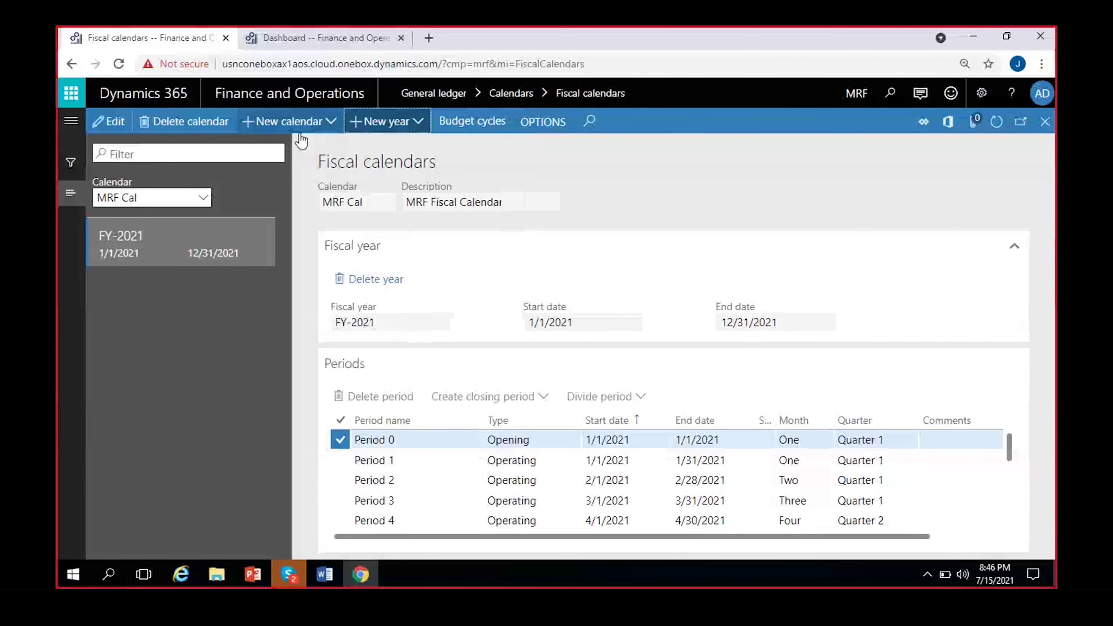
left_click(391, 125)
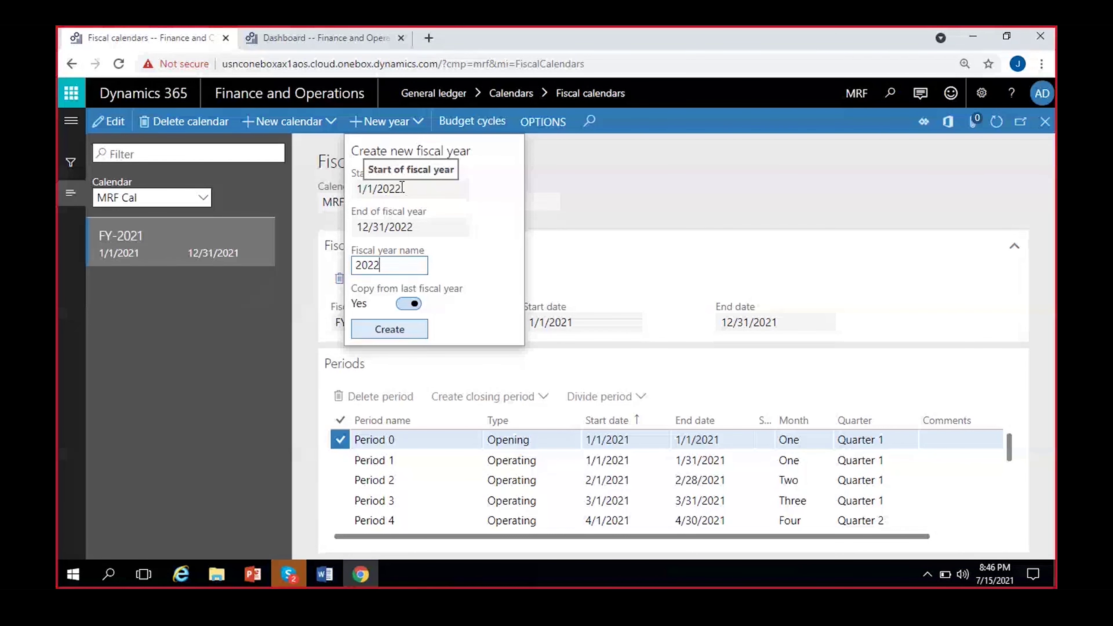
left_click_drag(402, 187, 362, 189)
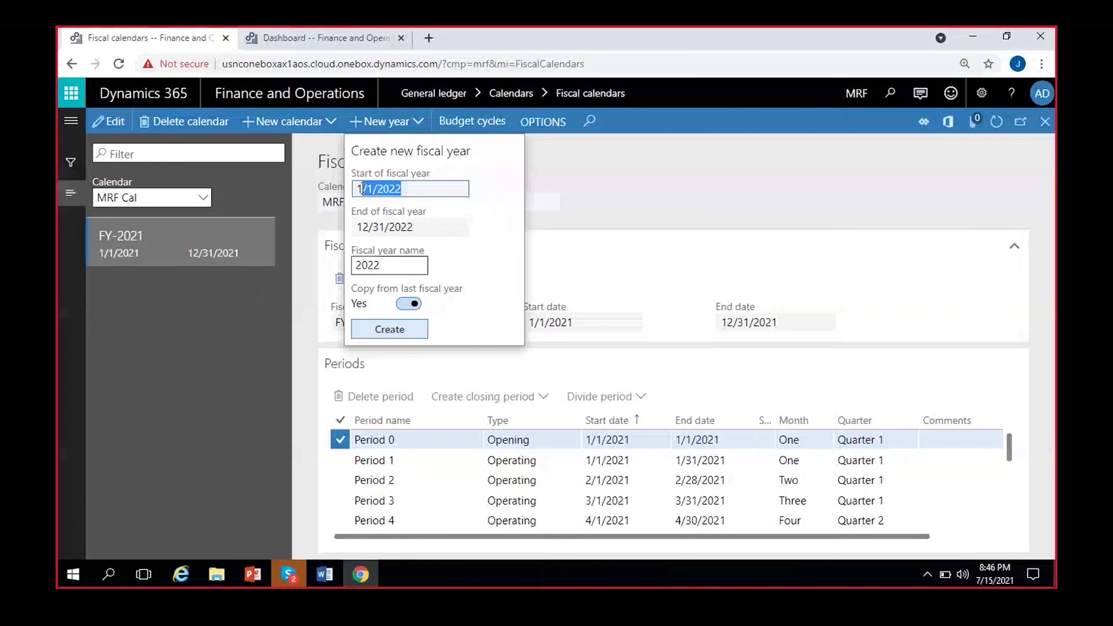
left_click(416, 229)
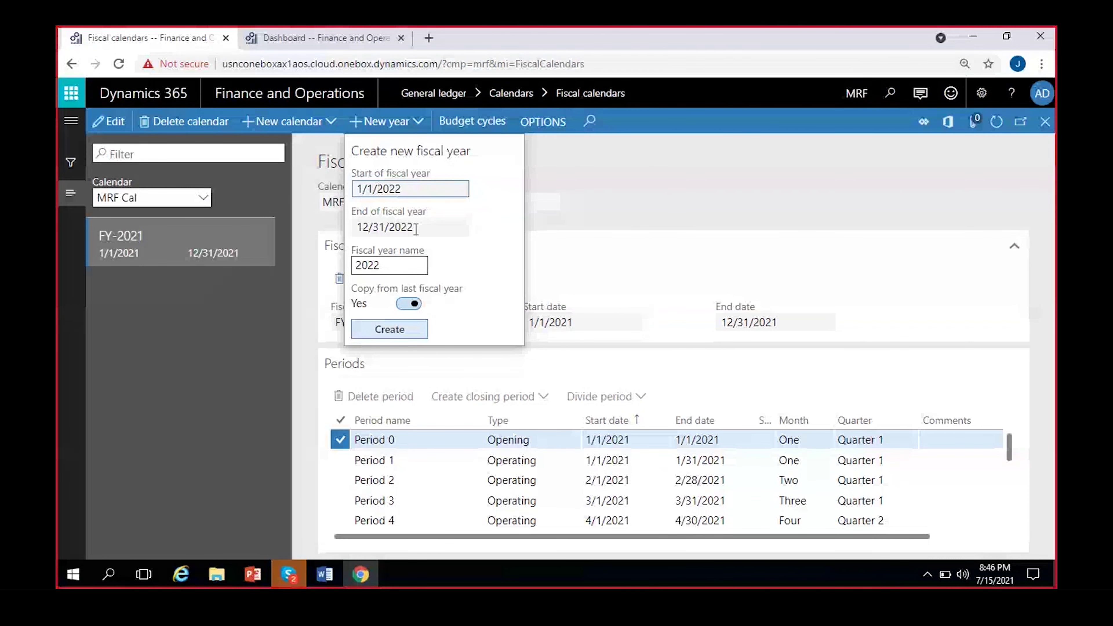
left_click(416, 229)
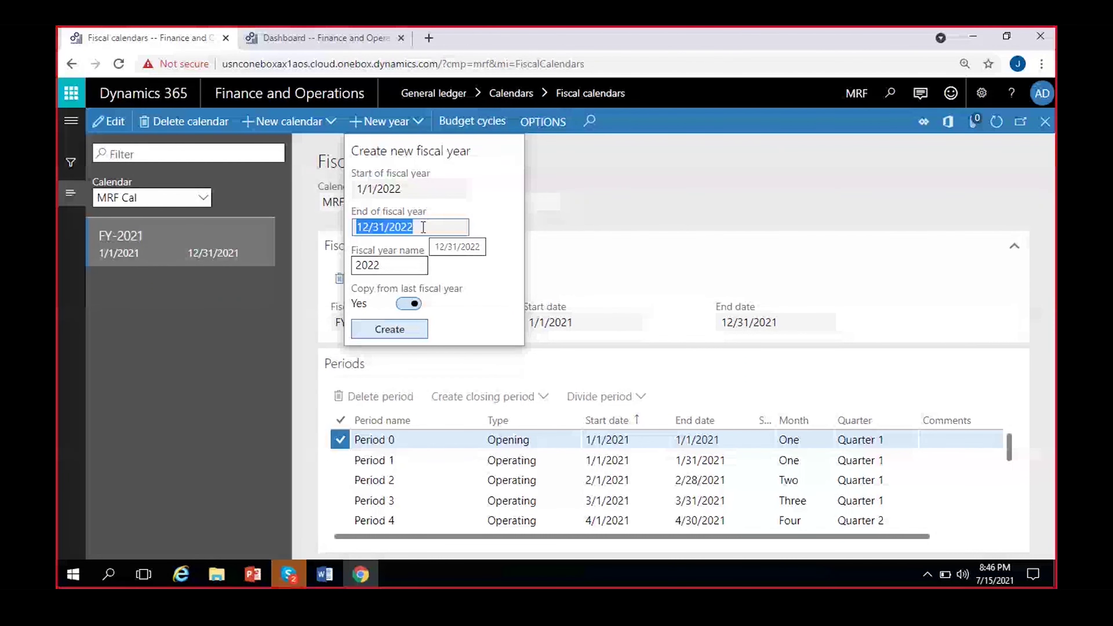
left_click(356, 265)
type("FY-")
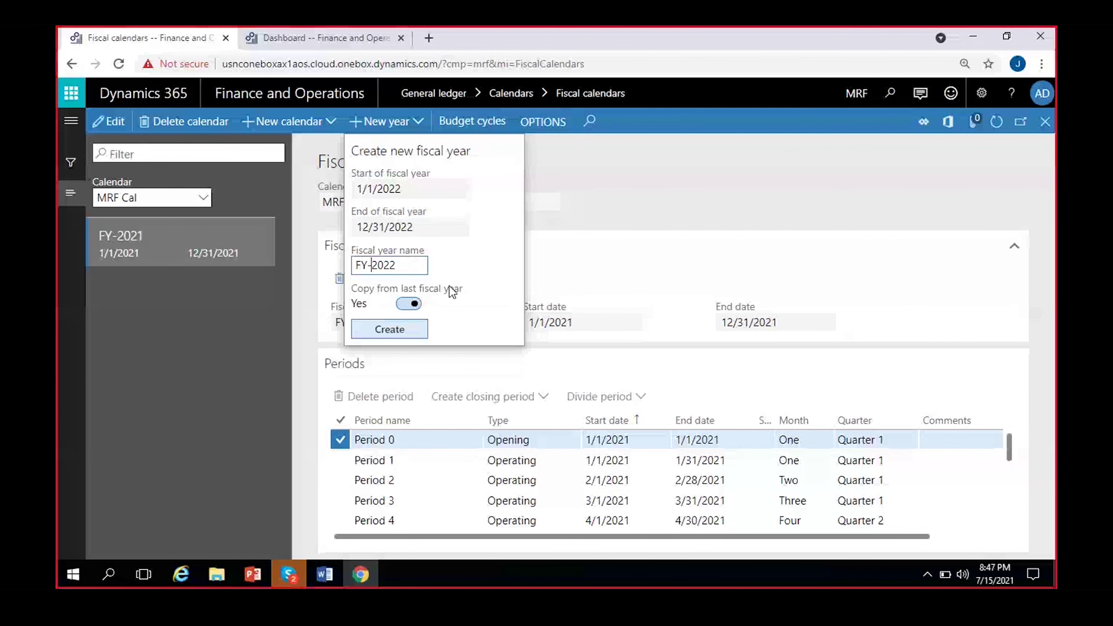
Create FY-2022 without copying from the last fiscal year, keeping a period length of 1 and choosing Years as the unit.
left_click(410, 304)
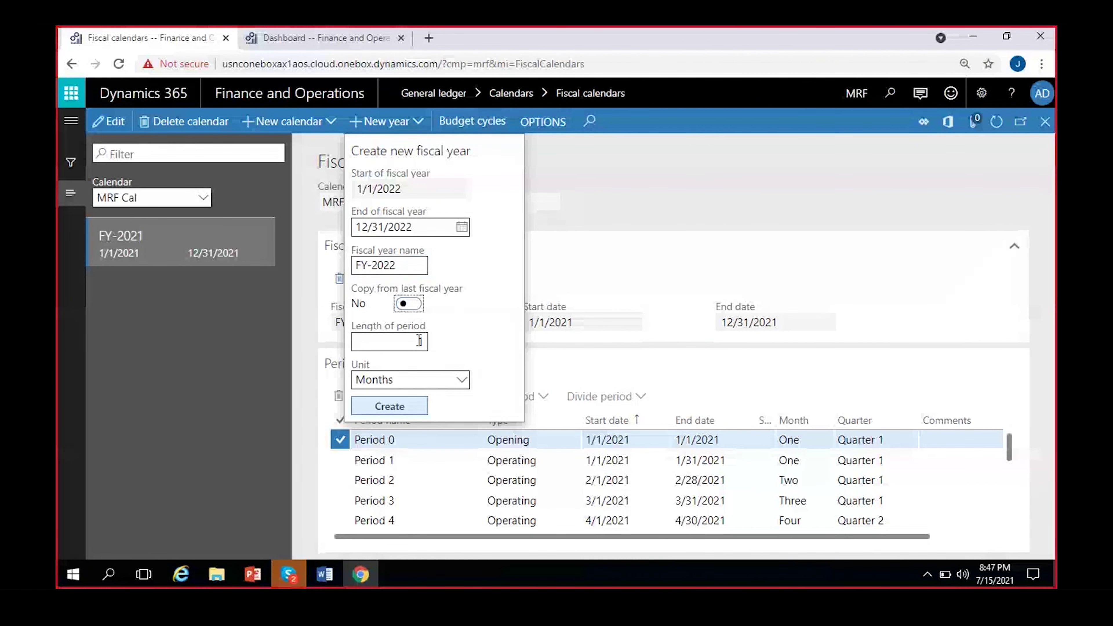
left_click(409, 304)
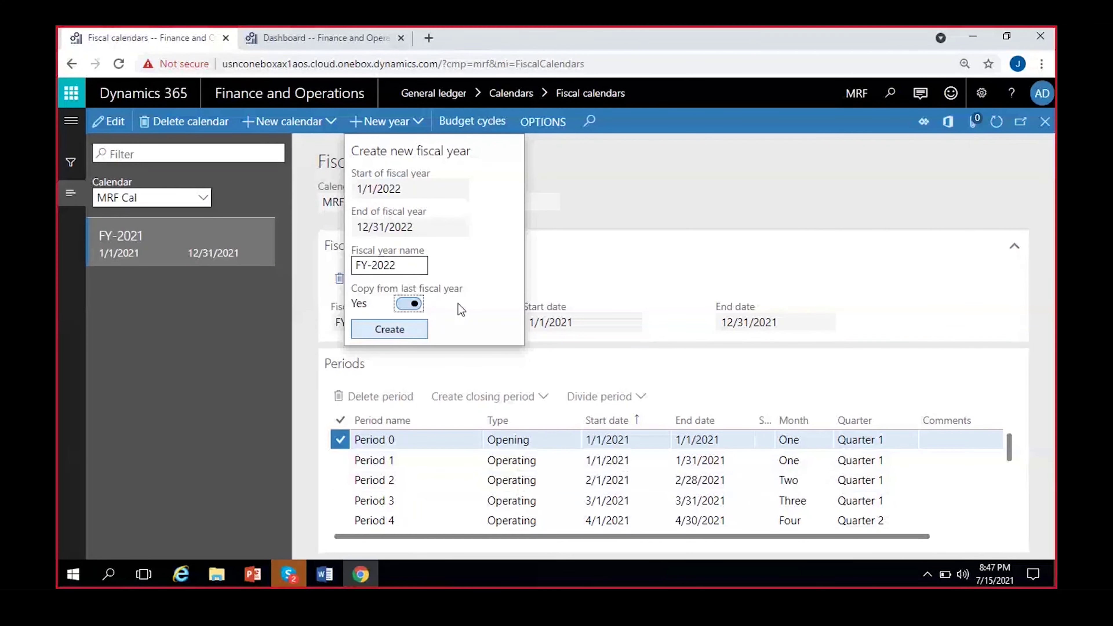
left_click(409, 304)
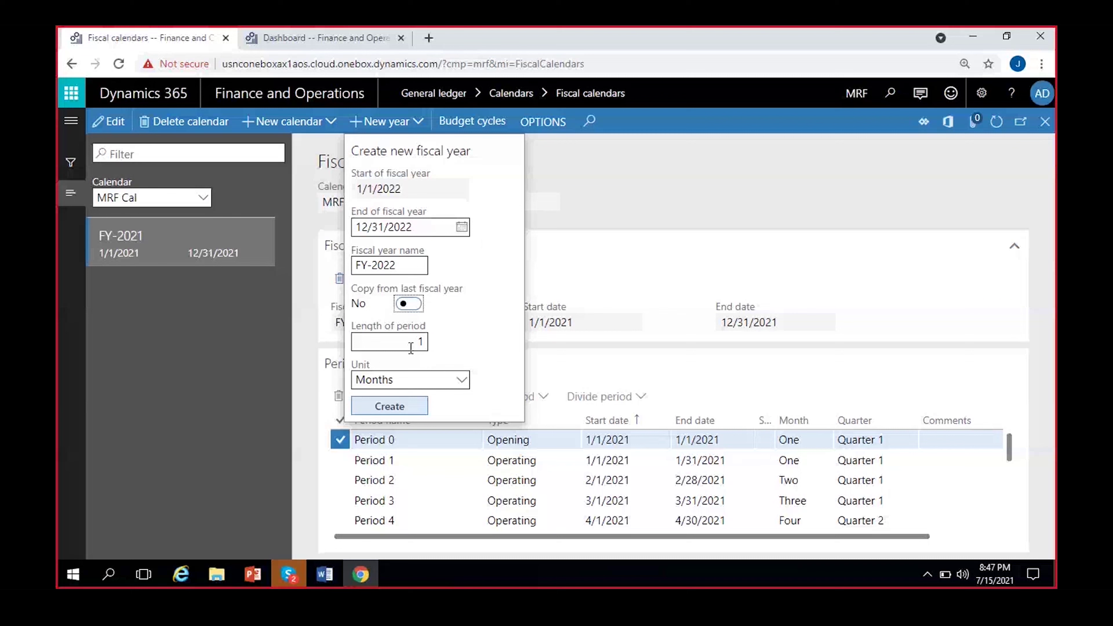
left_click(462, 380)
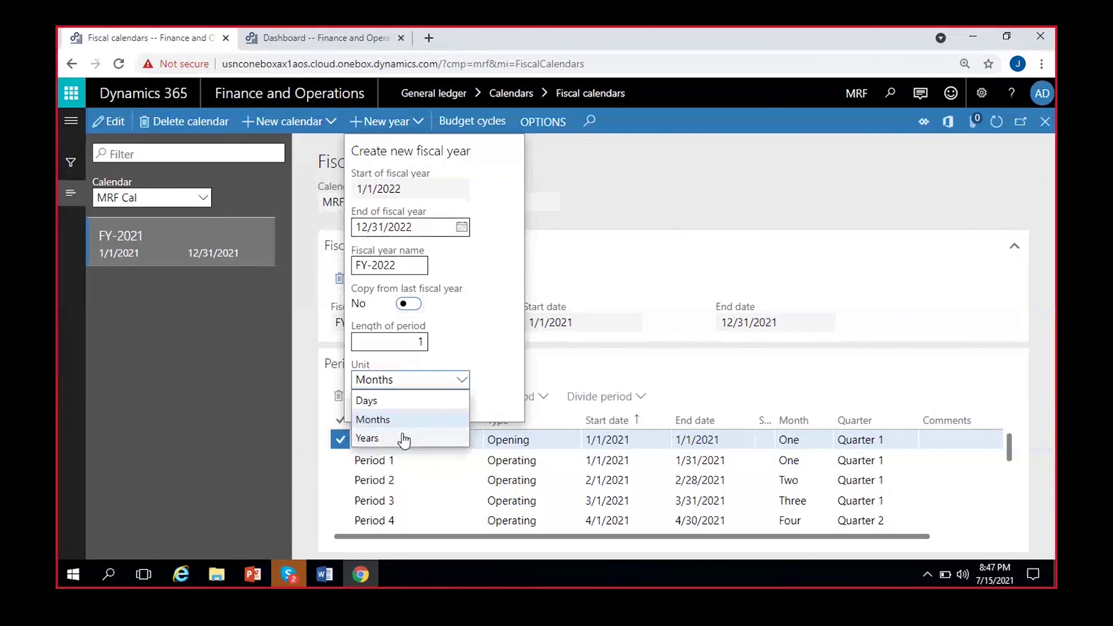
left_click(404, 438)
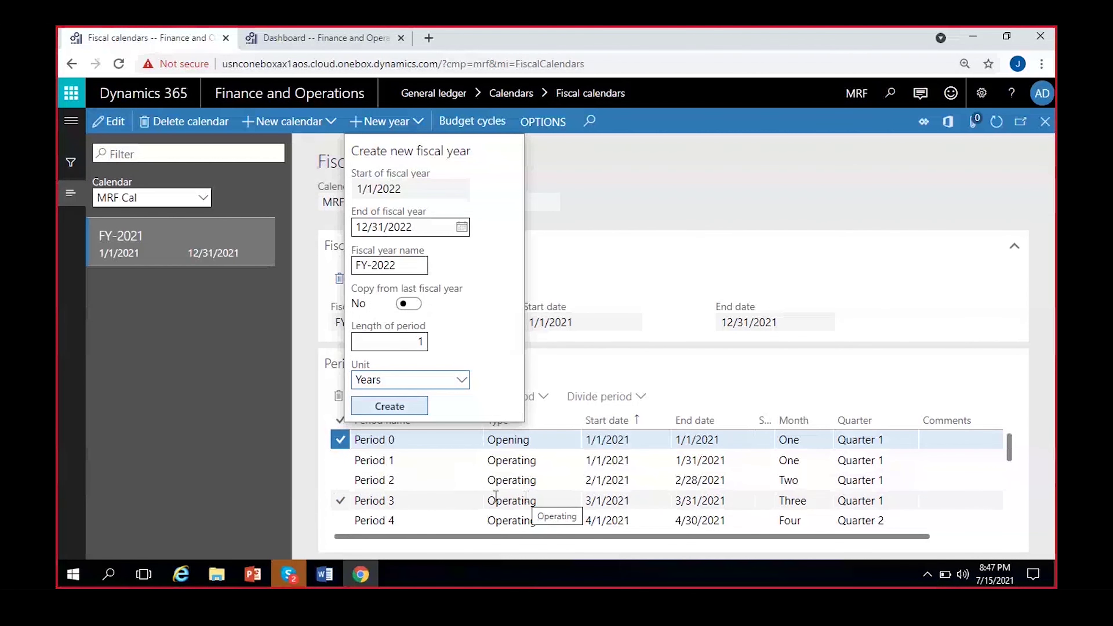
left_click(400, 413)
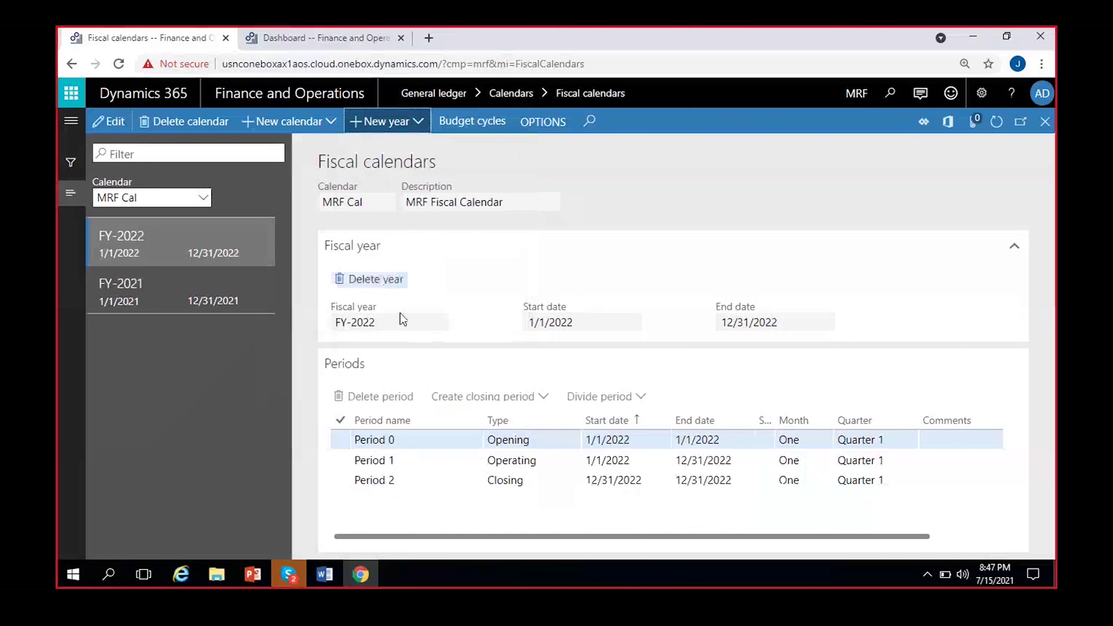
Examine the types of FY-2022's opening, operating and closing periods, and the start and end dates of its operating period.
left_click(468, 461)
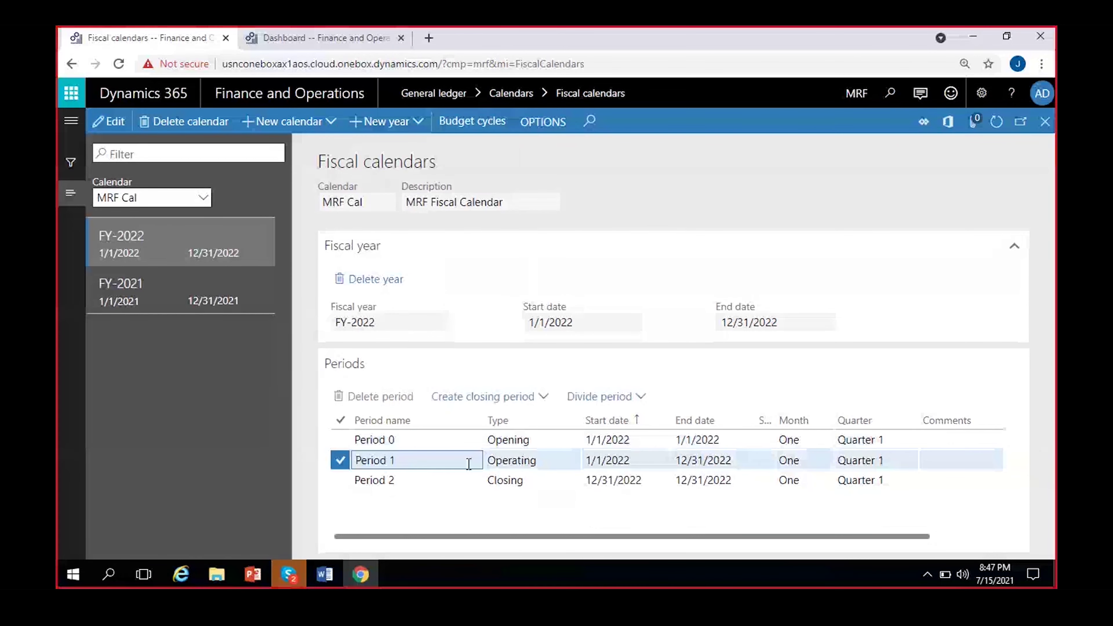
left_click(542, 441)
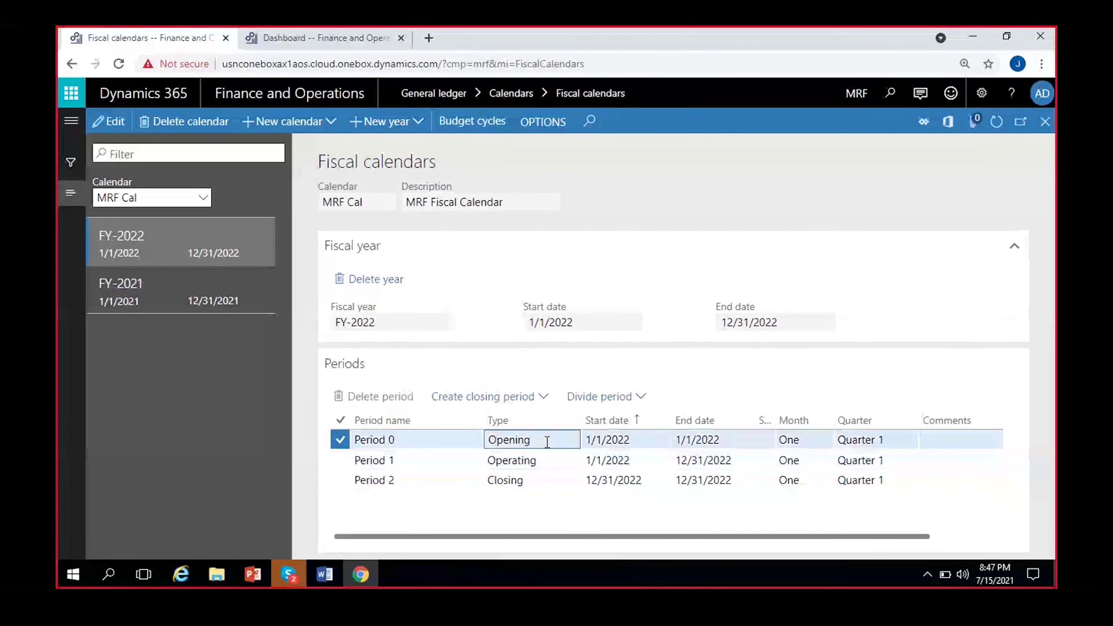
left_click(543, 481)
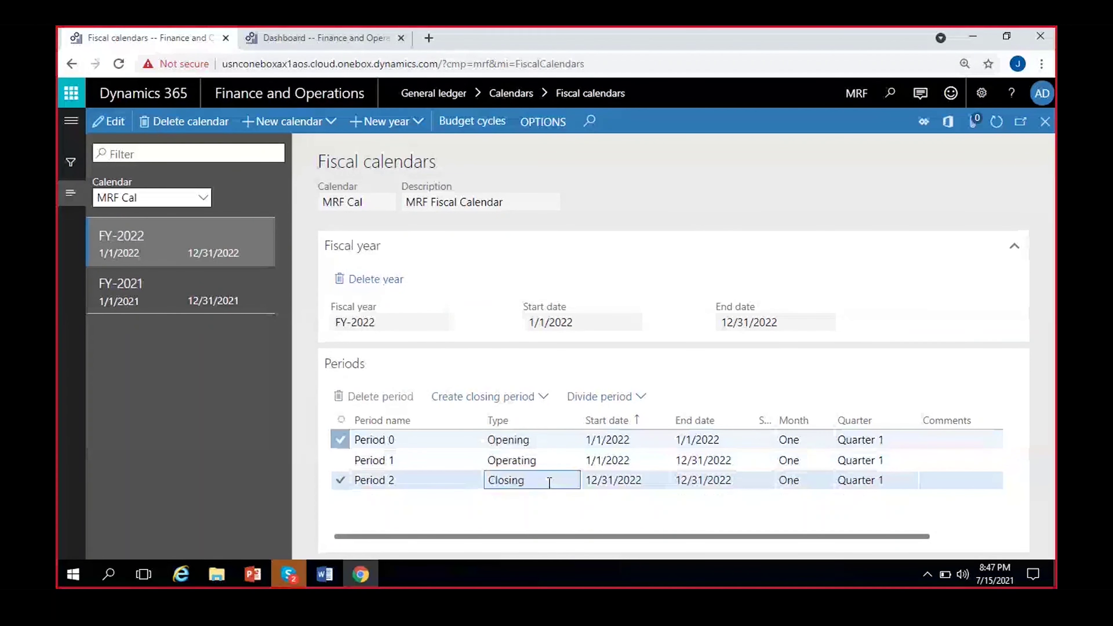
left_click(552, 460)
left_click(587, 465)
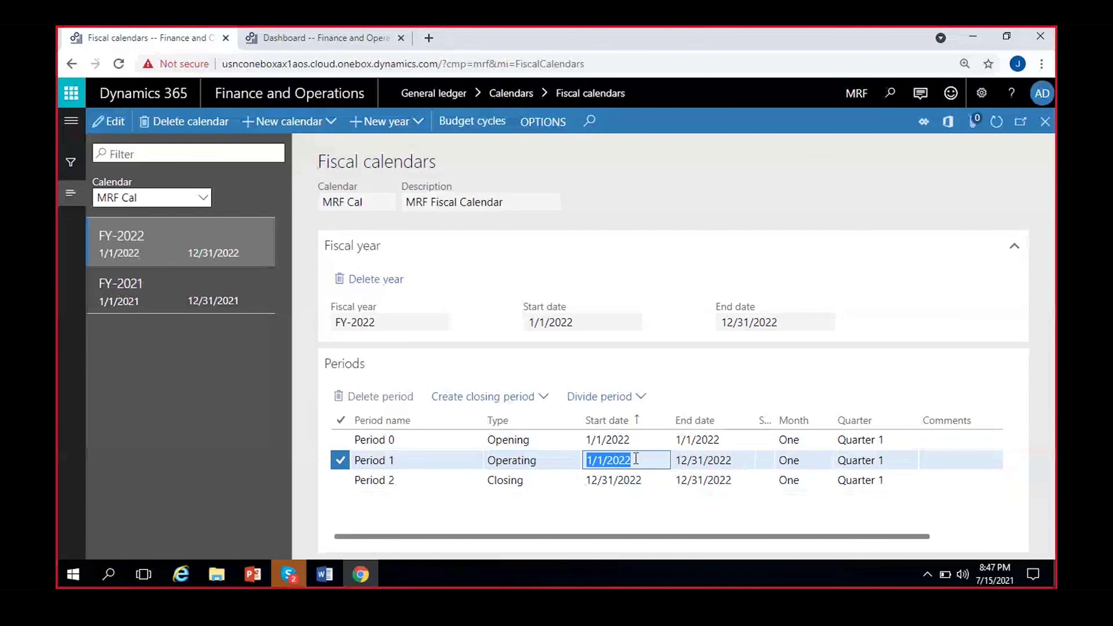
left_click(682, 459)
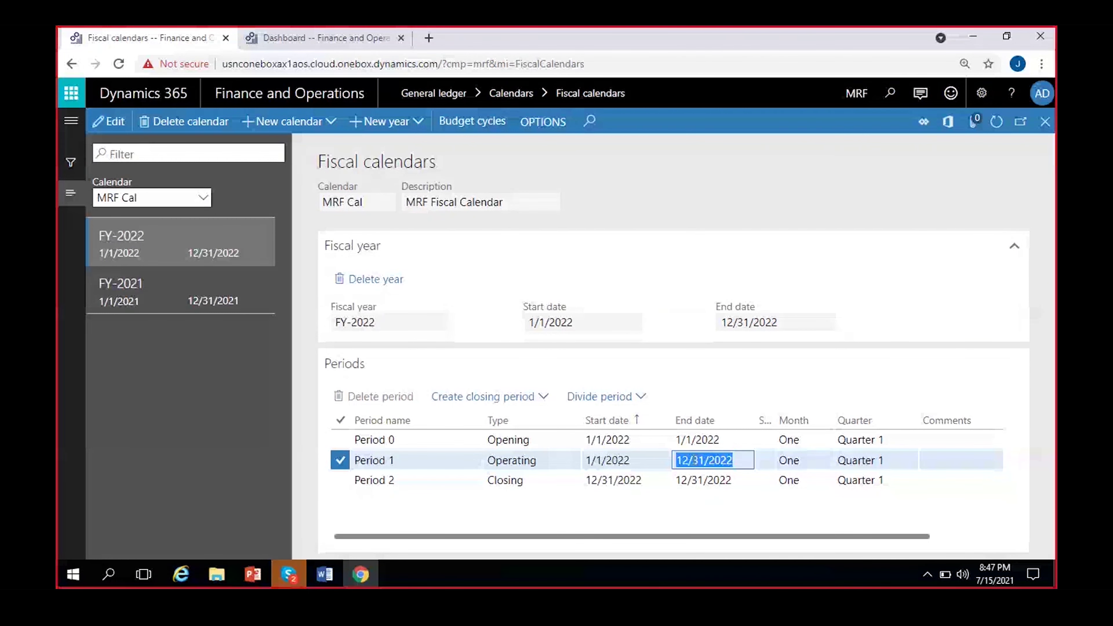
left_click(682, 460)
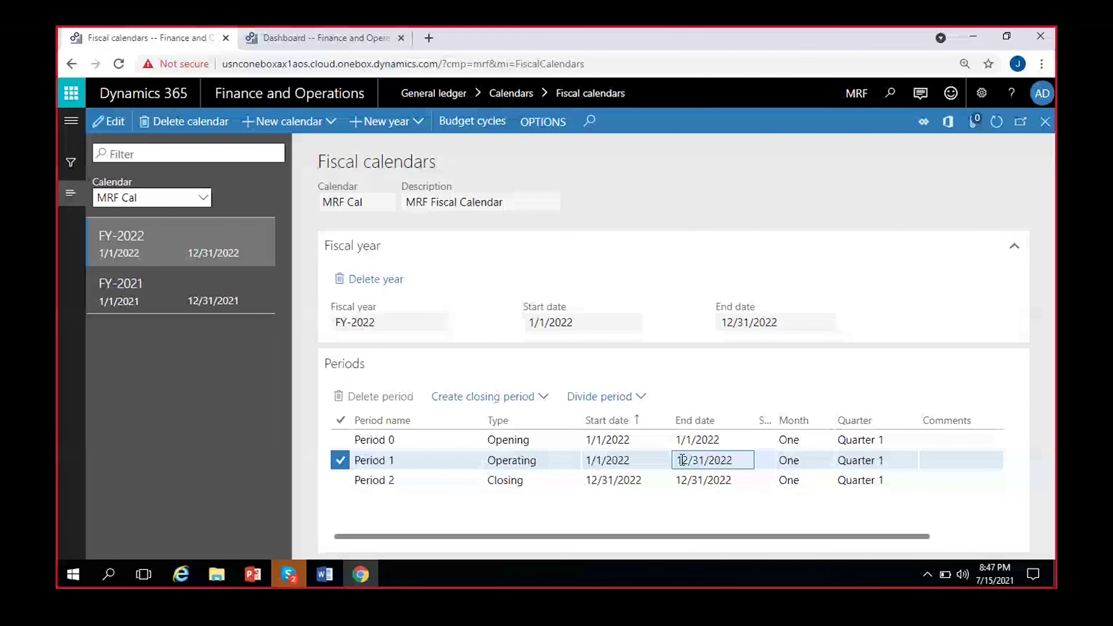
key("shift+Tab")
key("Tab")
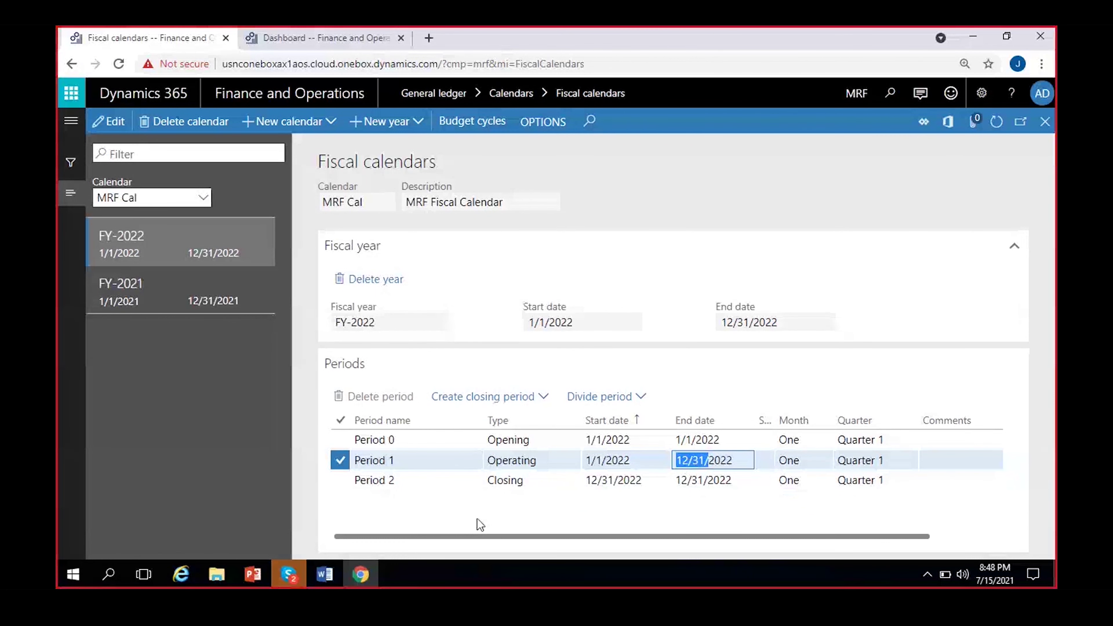
Create fiscal year 2023 in MRF Cal without copying from the last fiscal year, using a period length of 1 and Days as the unit.
left_click(466, 497)
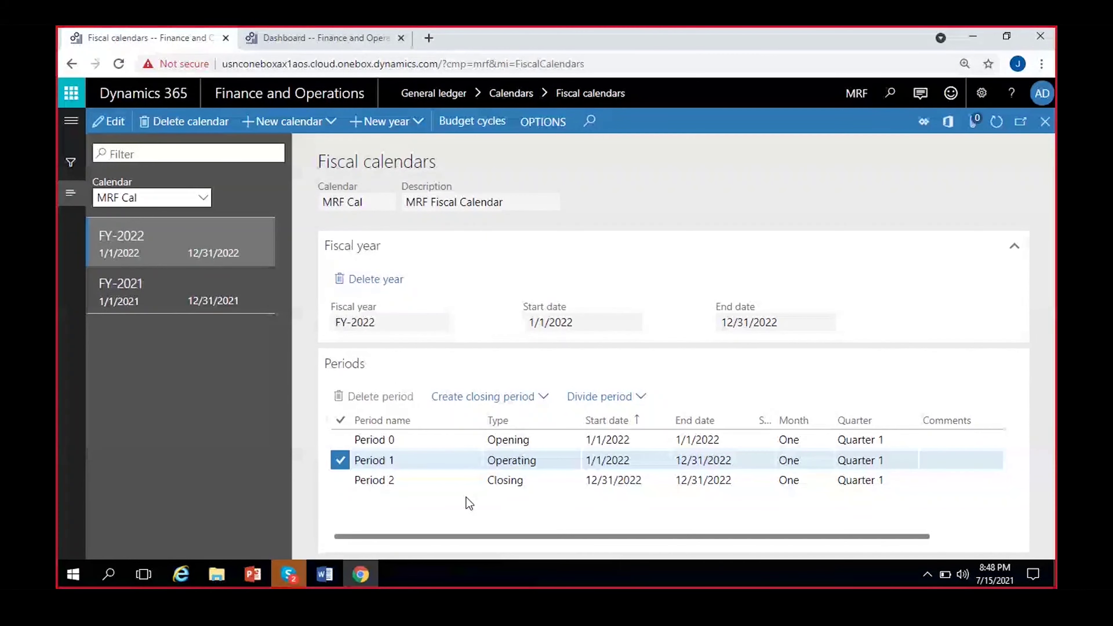
left_click(413, 125)
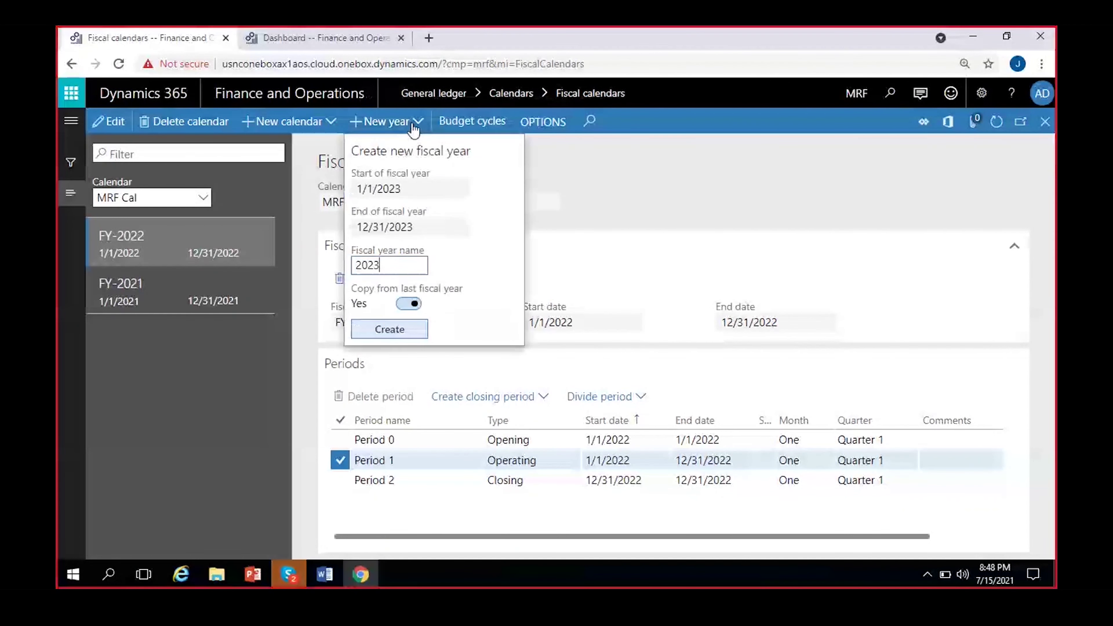
left_click(408, 303)
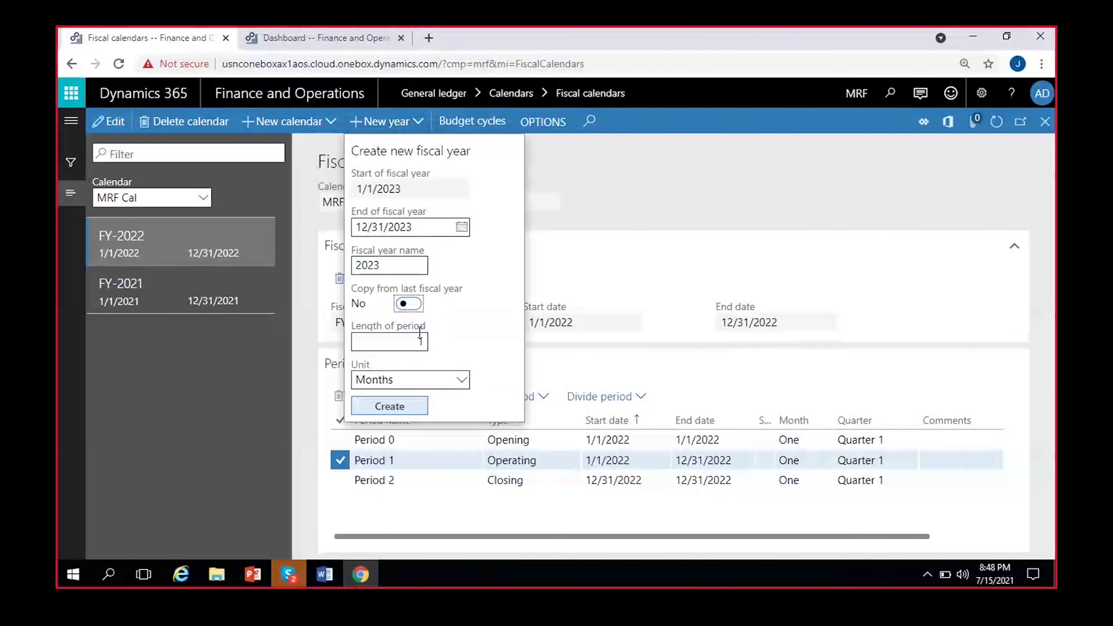
left_click(428, 380)
left_click(402, 398)
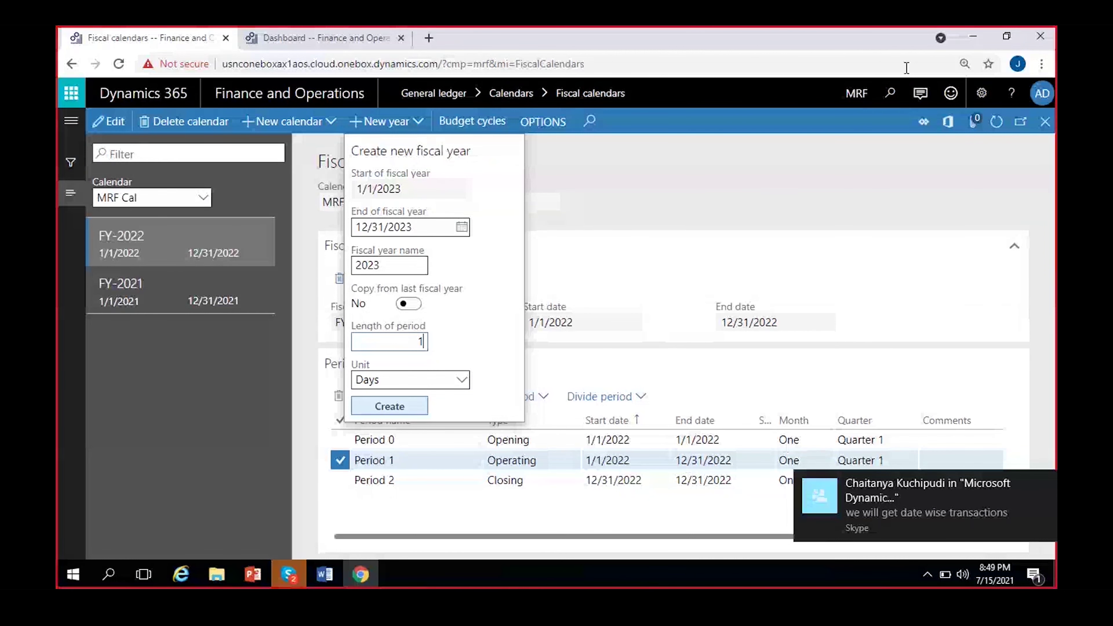
left_click(1046, 486)
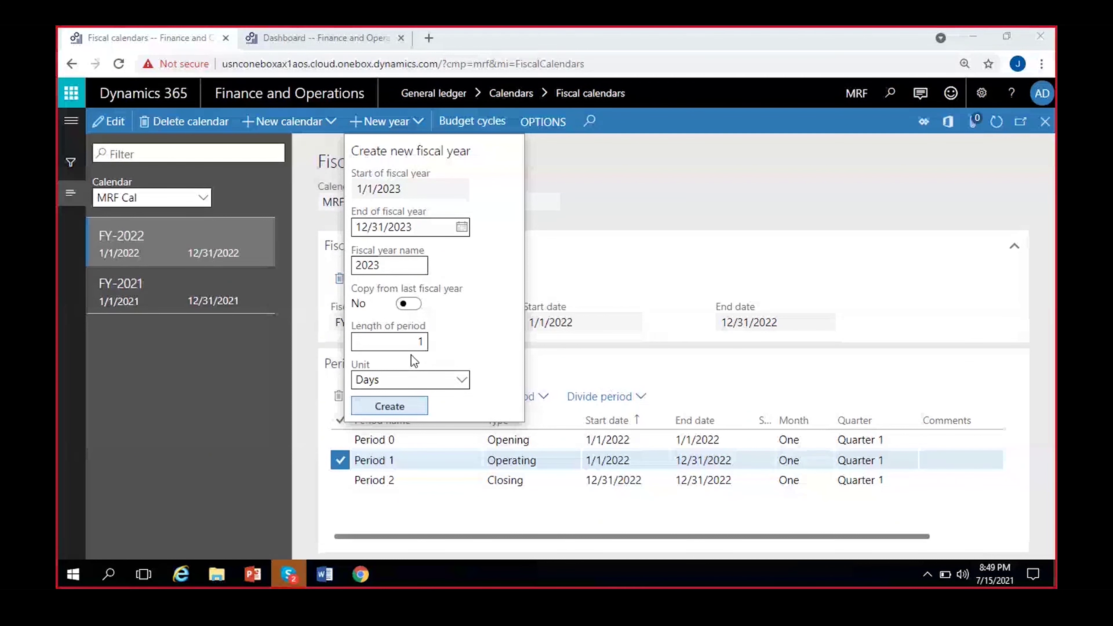
left_click(421, 411)
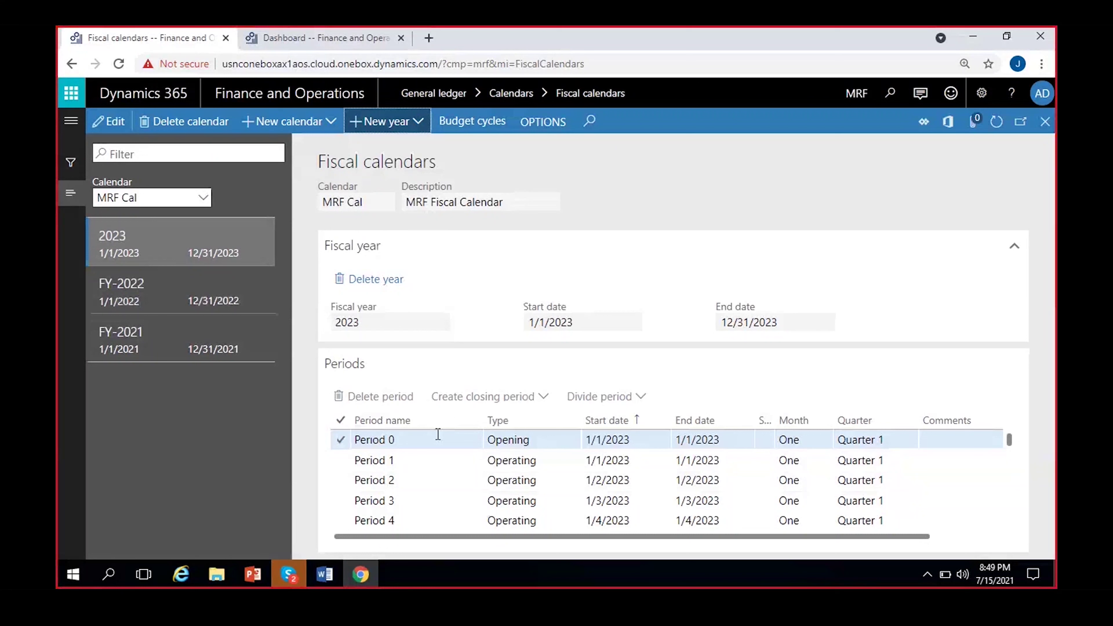
Look over the first daily periods of fiscal year 2023, checking Period 0's type and Period 1's start date.
scroll(438, 434, "down", 5)
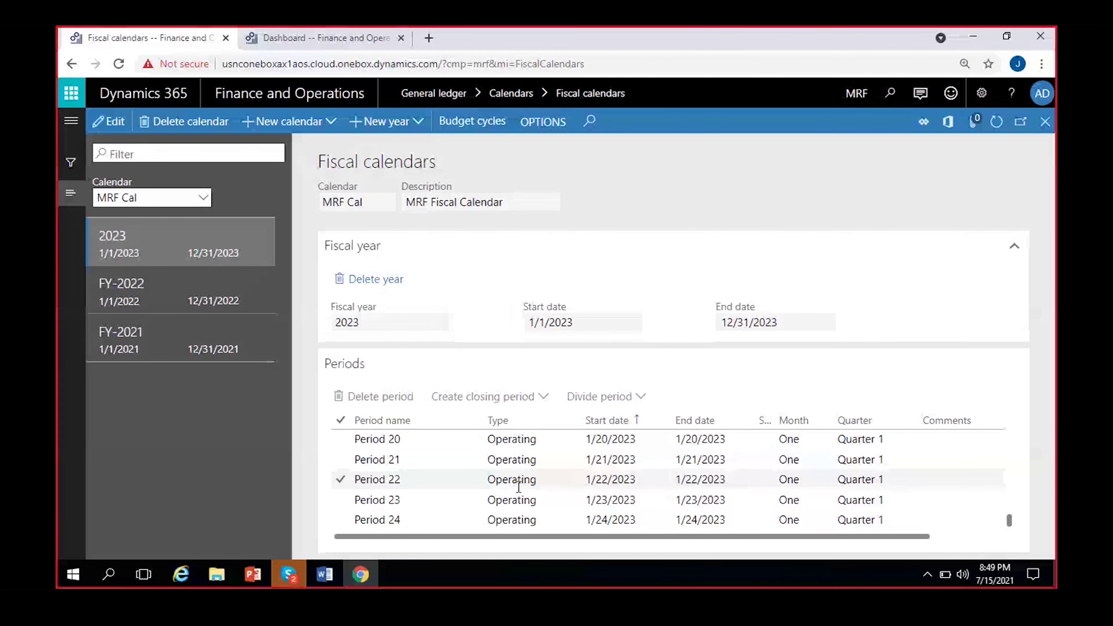
scroll(504, 489, "up", 2)
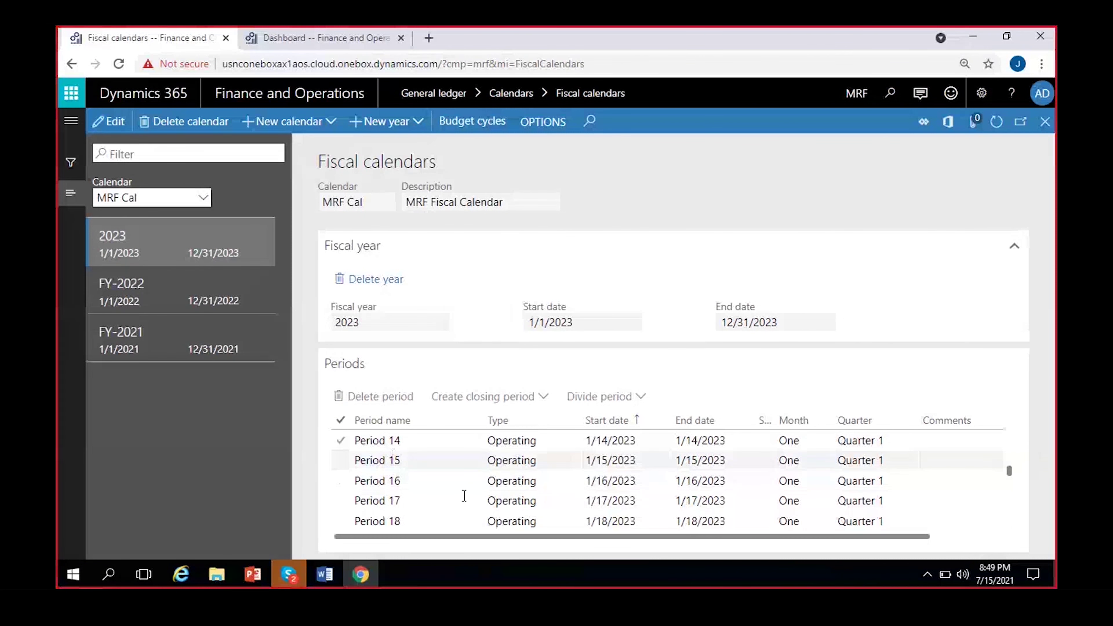
scroll(482, 496, "up", 5)
left_click(538, 438)
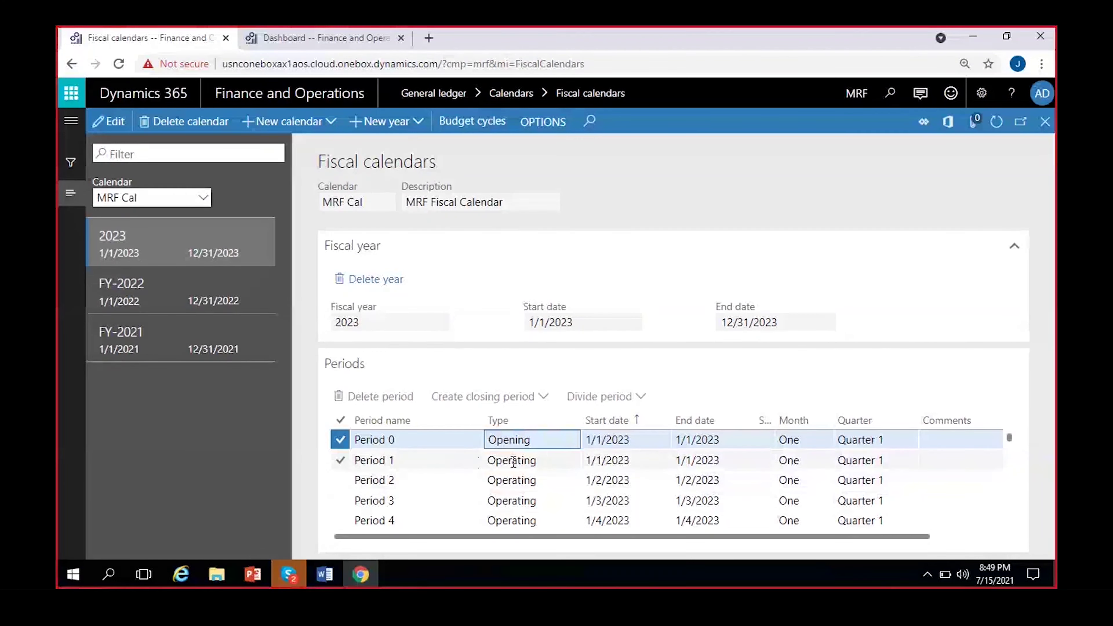
left_click(607, 458)
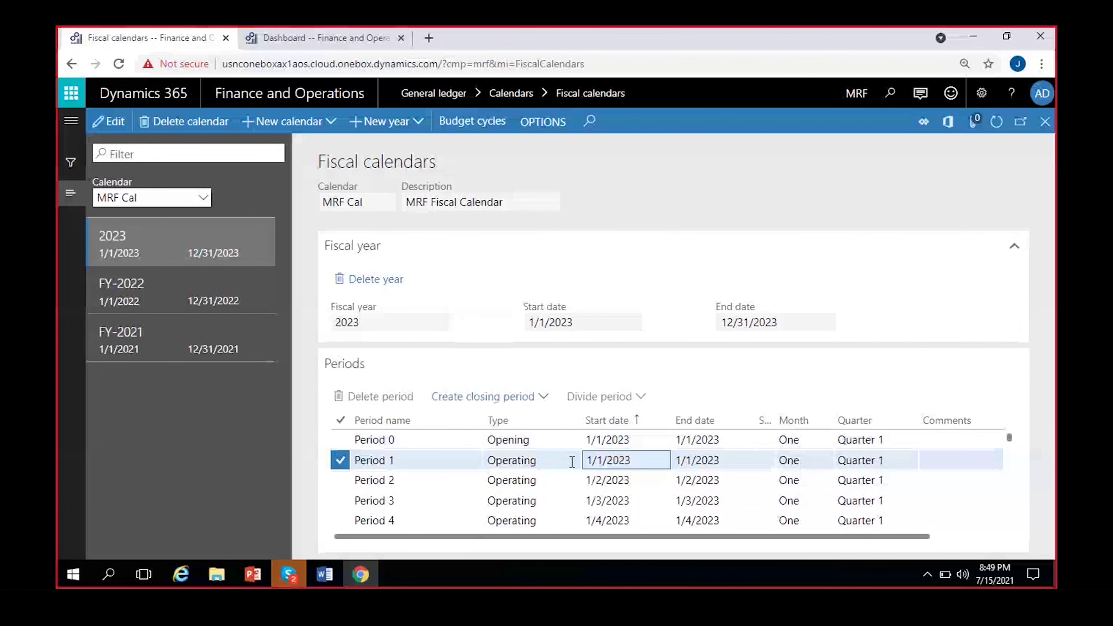
Go through fiscal year 2023's daily operating periods from Period 1 in January into late April.
key("Down")
key("Down")
key("Down")
key("Down")
key("Down")
key("Down")
key("Down")
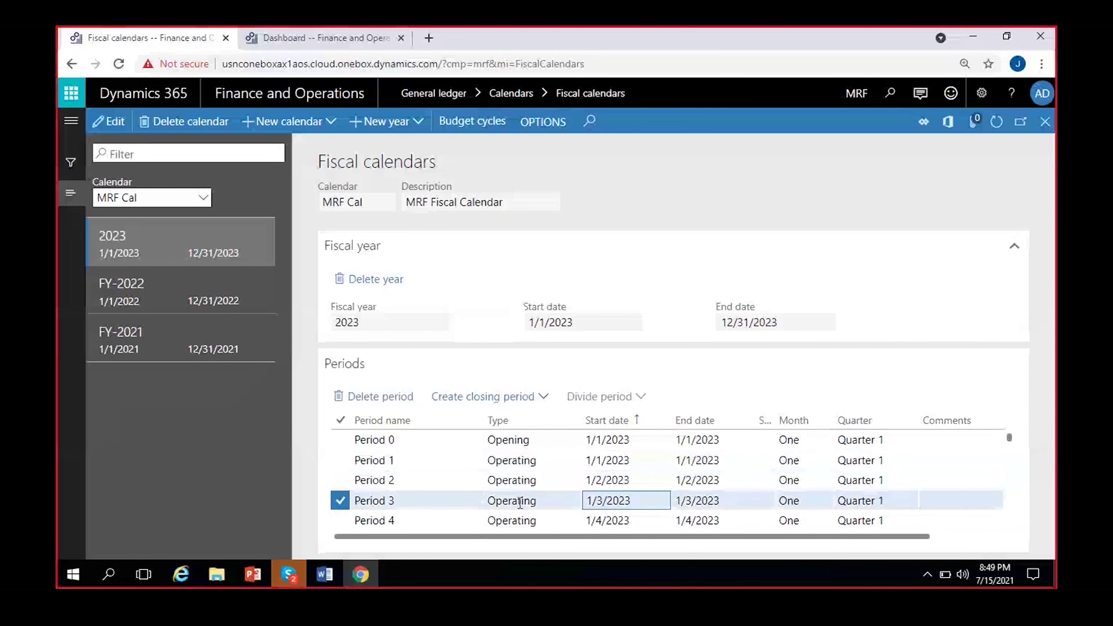
key("Down")
key("Down")
key("Down")
key("Down")
key("Down")
key("Down")
key("Down")
key("Down")
key("Down")
key("Down")
key("Down")
key("Down")
key("Down")
key("Down")
key("Down")
key("Down")
key("Down")
key("Down")
key("Down")
key("Down")
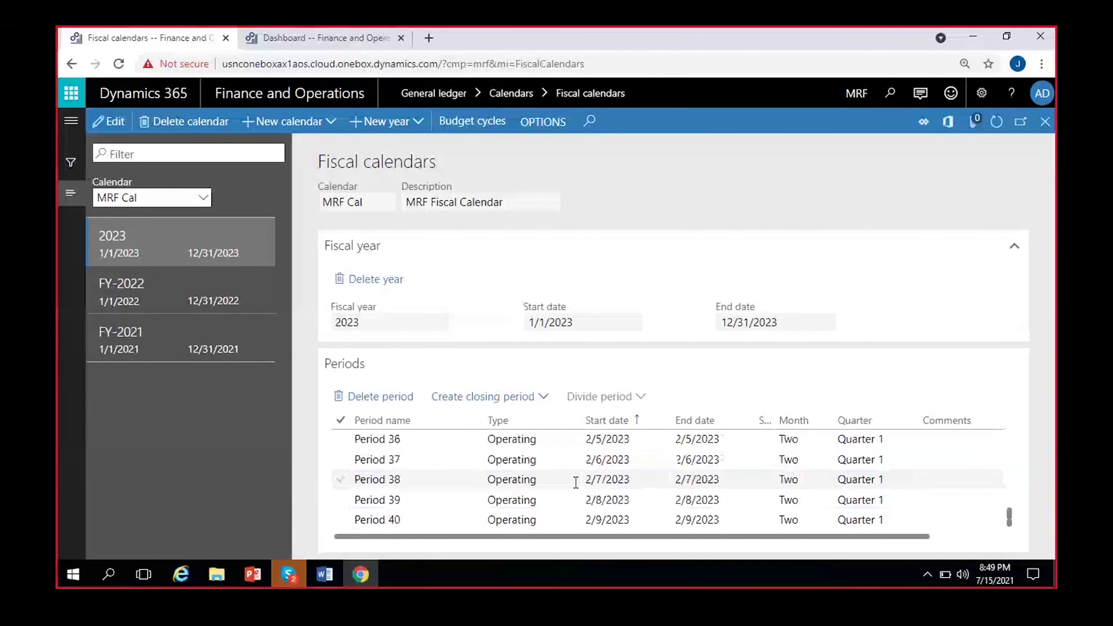
key("Down")
key("Down")
key("Down")
key("Down")
key("Down")
key("Down")
key("Down")
key("Down")
key("Down")
key("Down")
key("Down")
key("Down")
key("Down")
key("Down")
key("Down")
key("Down")
key("Down")
key("Down")
key("Down")
key("Down")
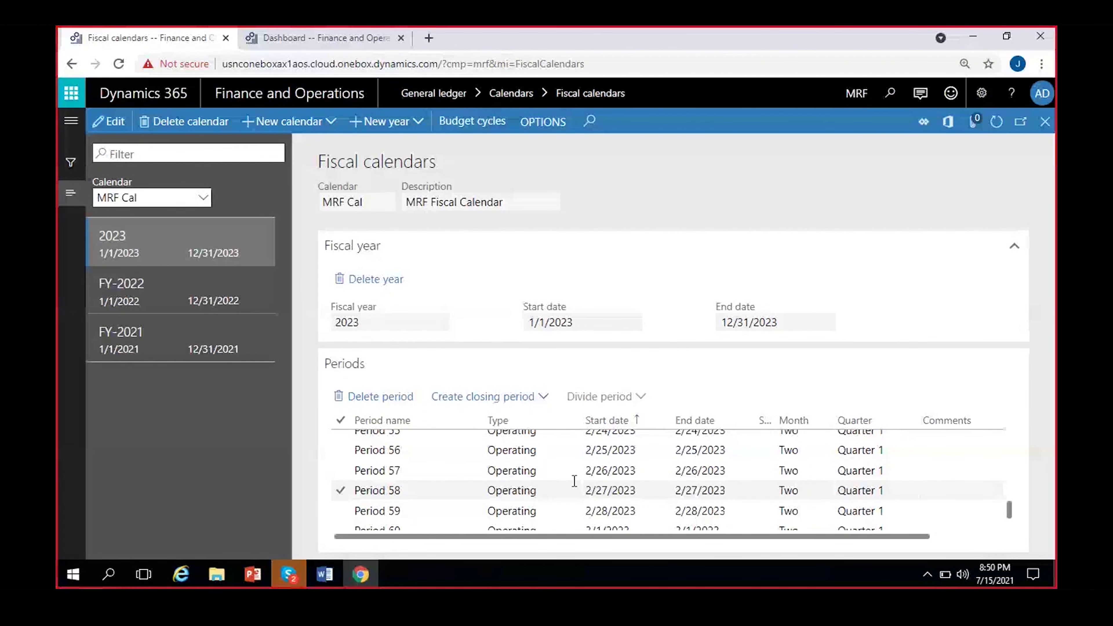
key("Down")
key("Down")
key("Down")
key("Down")
key("Down")
key("Down")
key("Down")
key("Down")
key("Down")
key("Down")
key("Down")
key("Down")
key("Down")
key("Down")
key("Down")
key("Down")
key("Down")
key("Down")
key("Down")
key("Down")
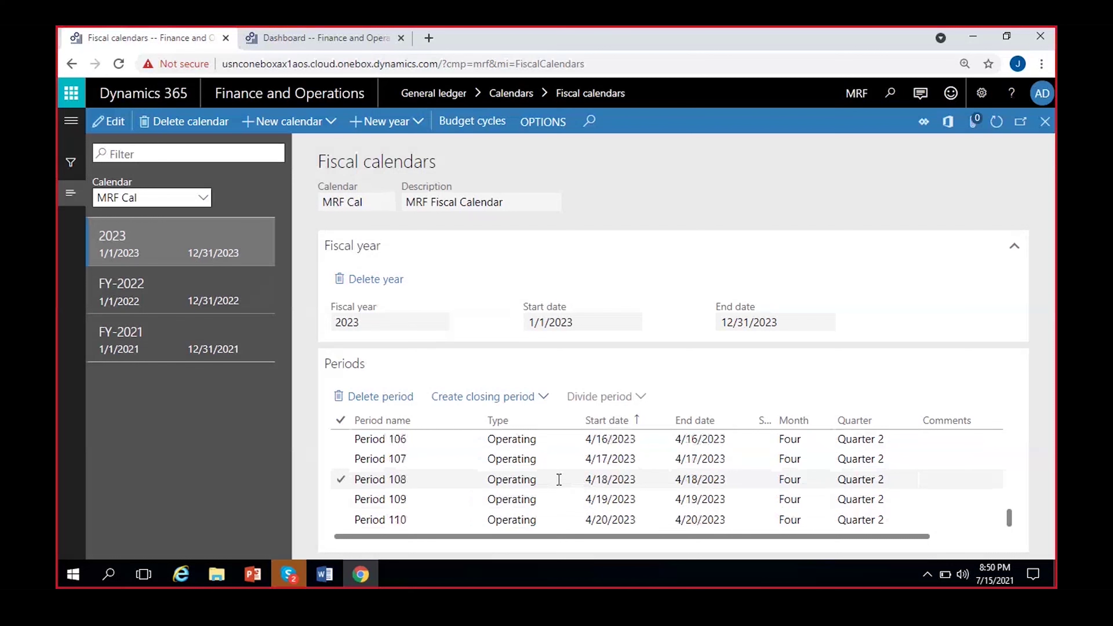
key("Down")
key("Down")
key("Down")
key("Down")
key("Down")
key("Down")
key("Down")
key("Down")
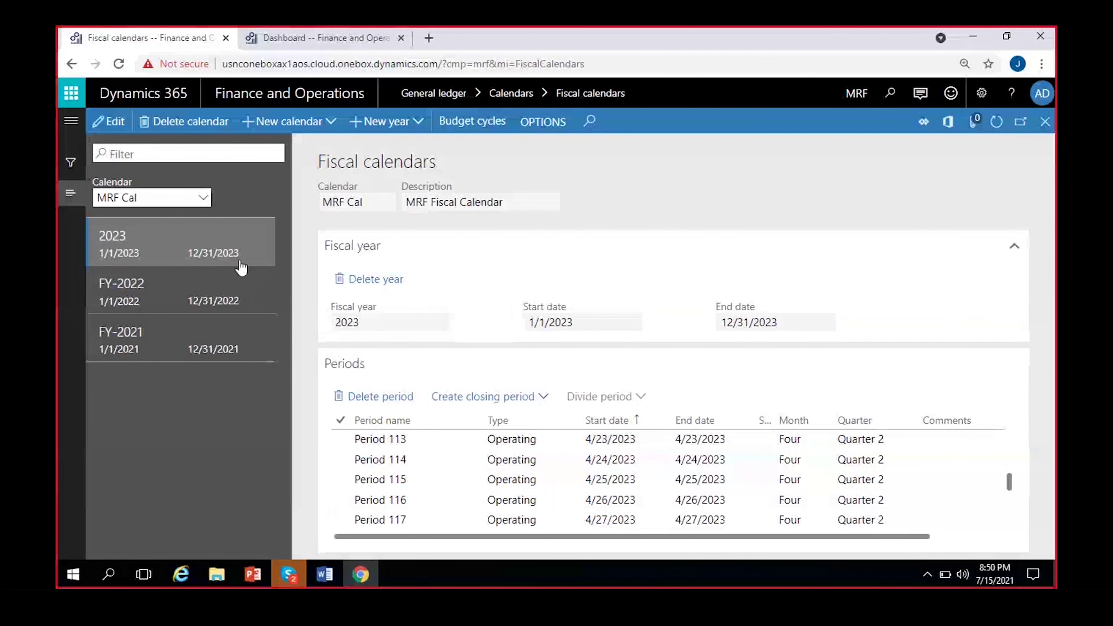
left_click(421, 473)
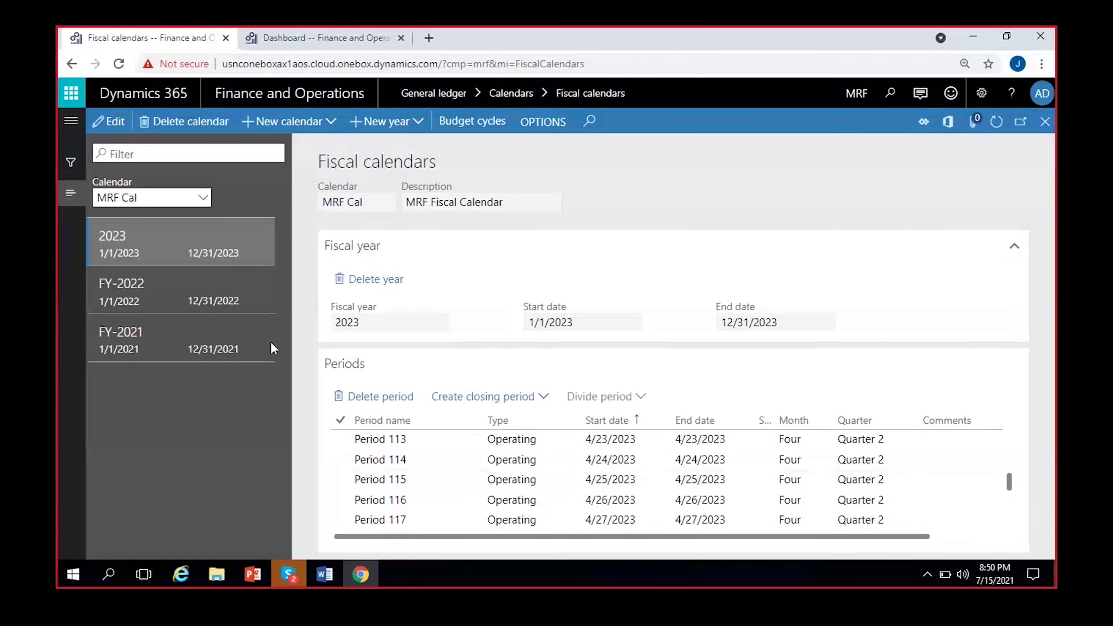
Review FY-2021's monthly periods from opening to closing, and check the types of FY-2022's opening and operating periods.
left_click(263, 347)
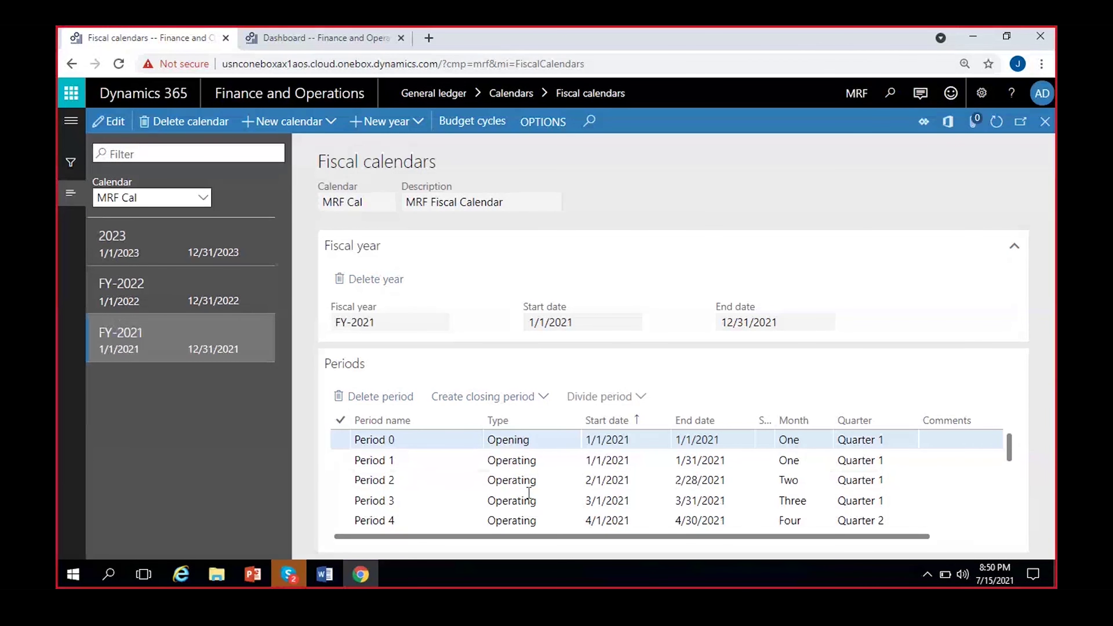
scroll(529, 493, "down", 5)
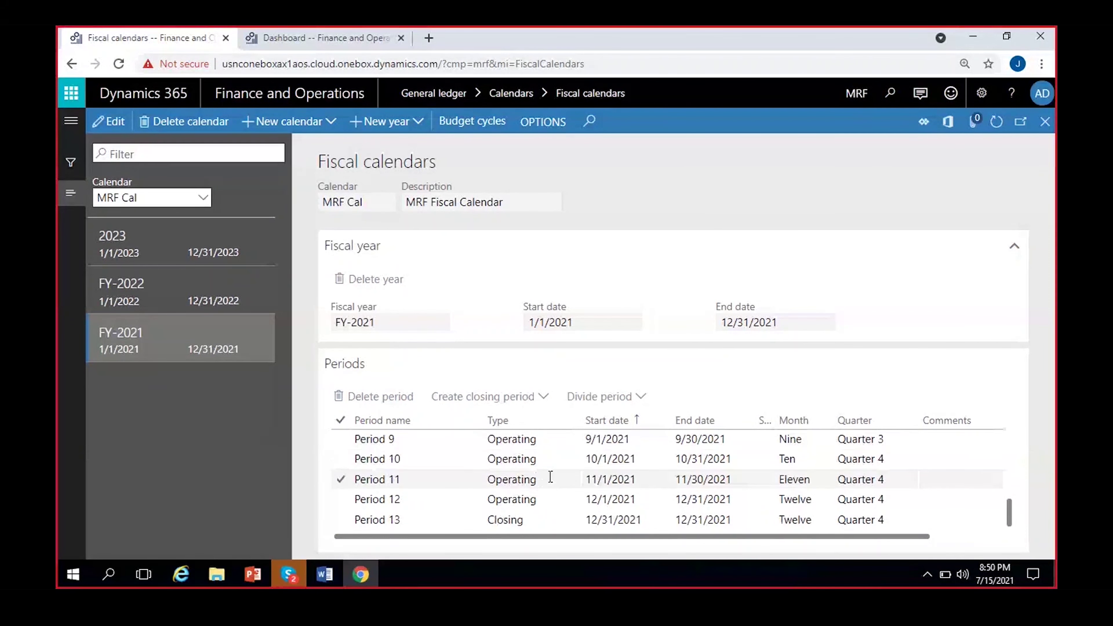
scroll(542, 483, "up", 3)
scroll(542, 481, "up", 3)
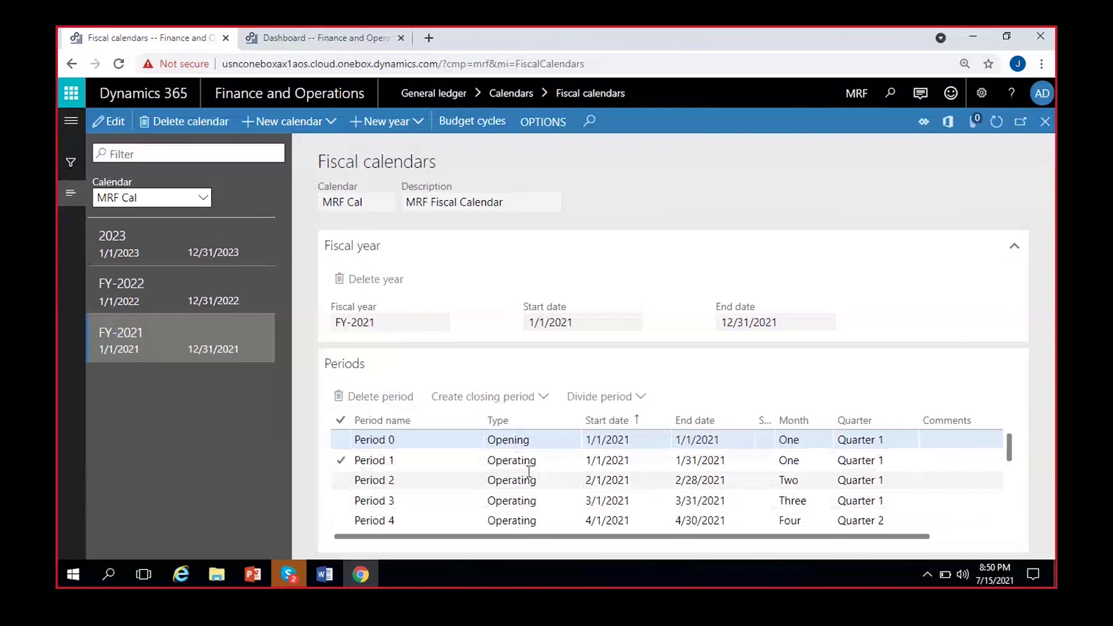
scroll(542, 483, "down", 5)
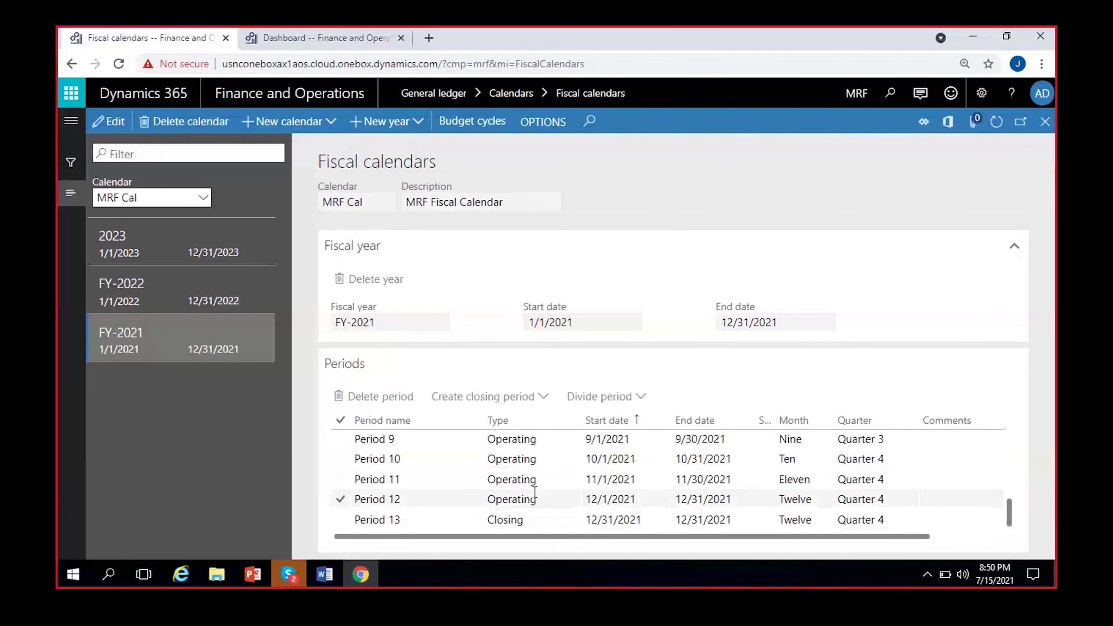
scroll(569, 474, "up", 3)
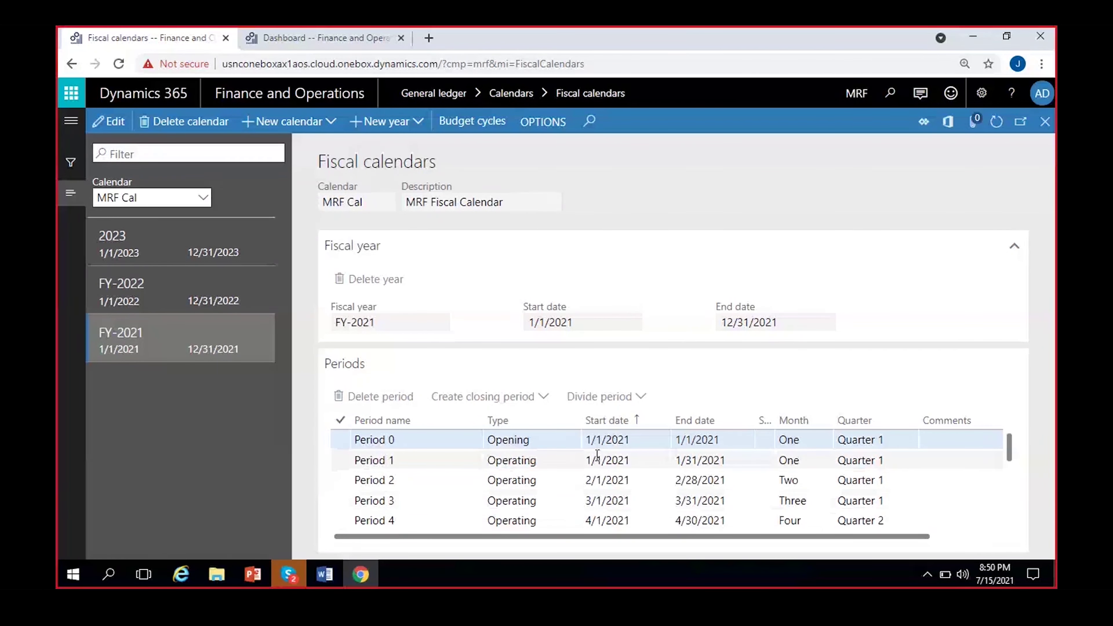
left_click(167, 301)
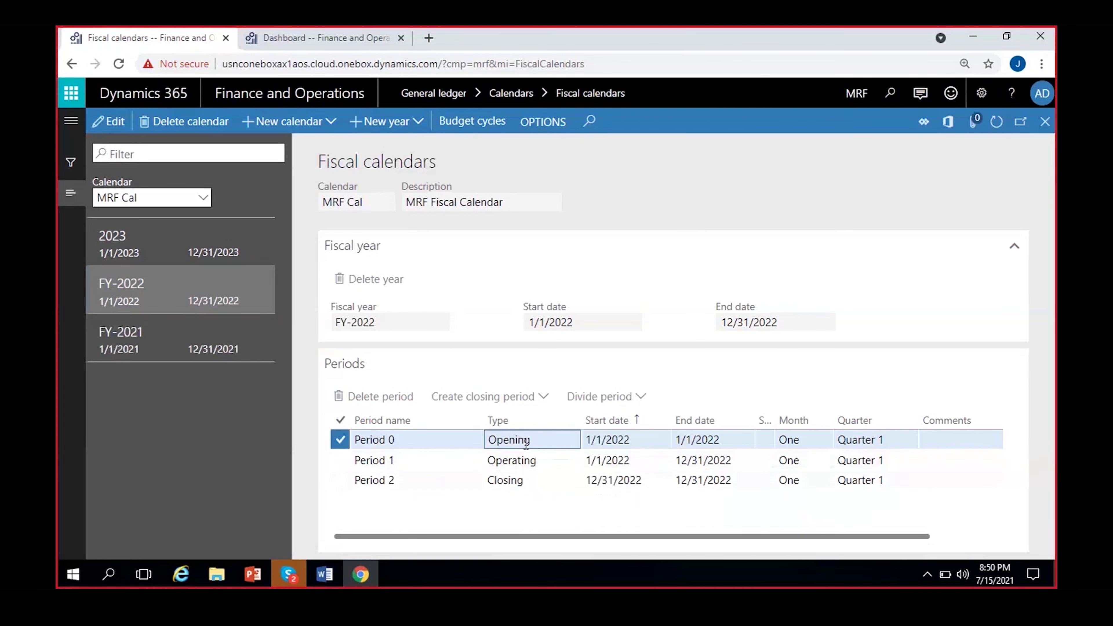
left_click(544, 457)
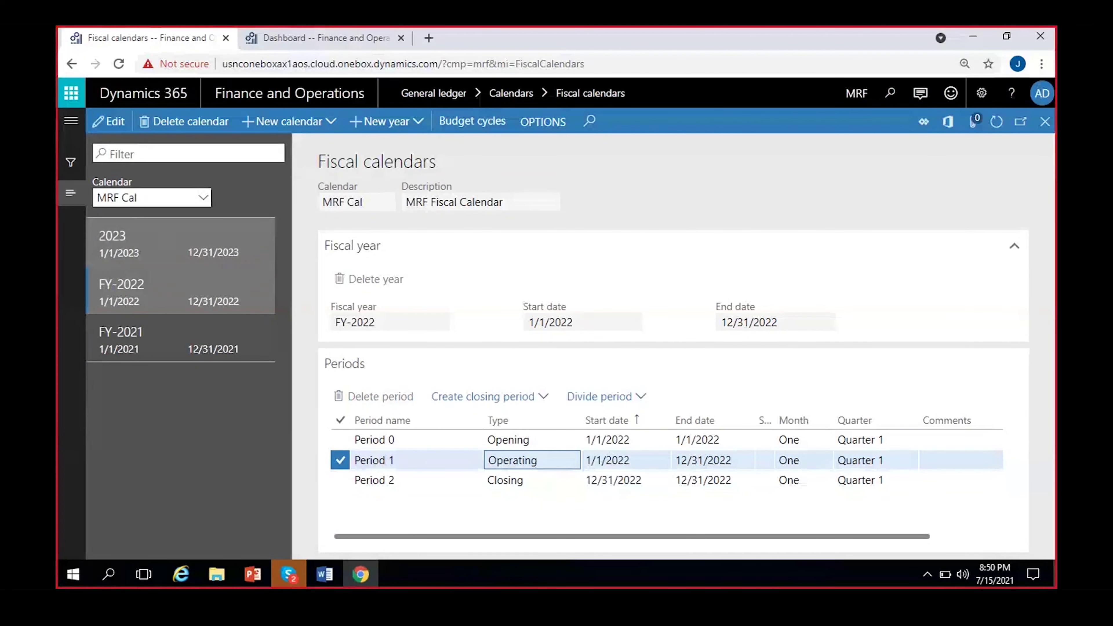
Compare the period setup of fiscal years 2023, FY-2021 and FY-2022, and look through the daily periods of 2023.
left_click(166, 244)
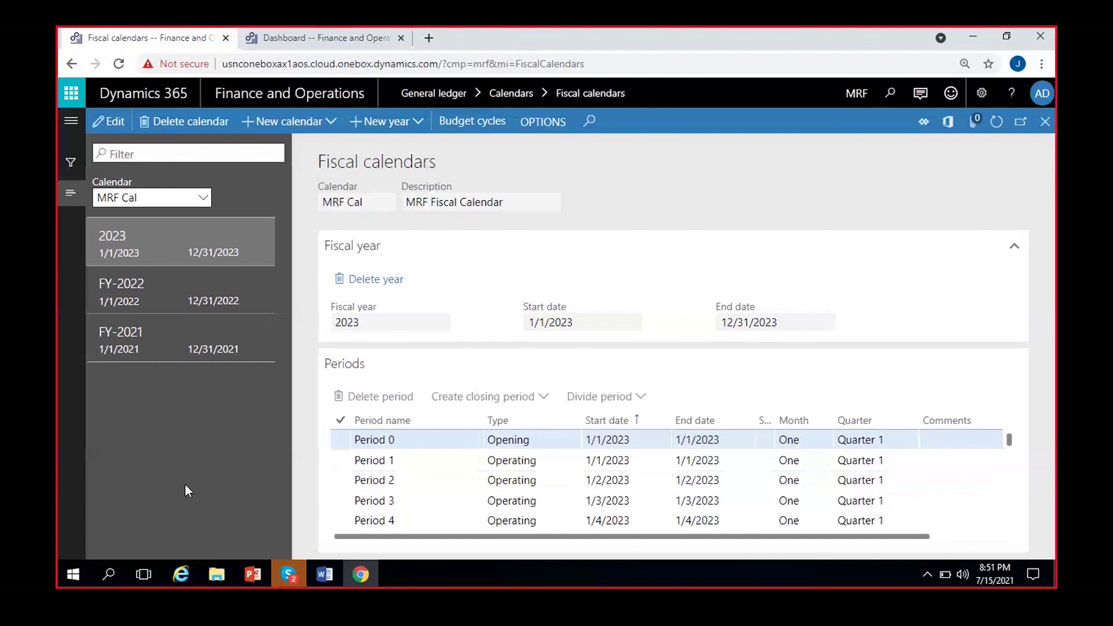
left_click(179, 339)
left_click(180, 292)
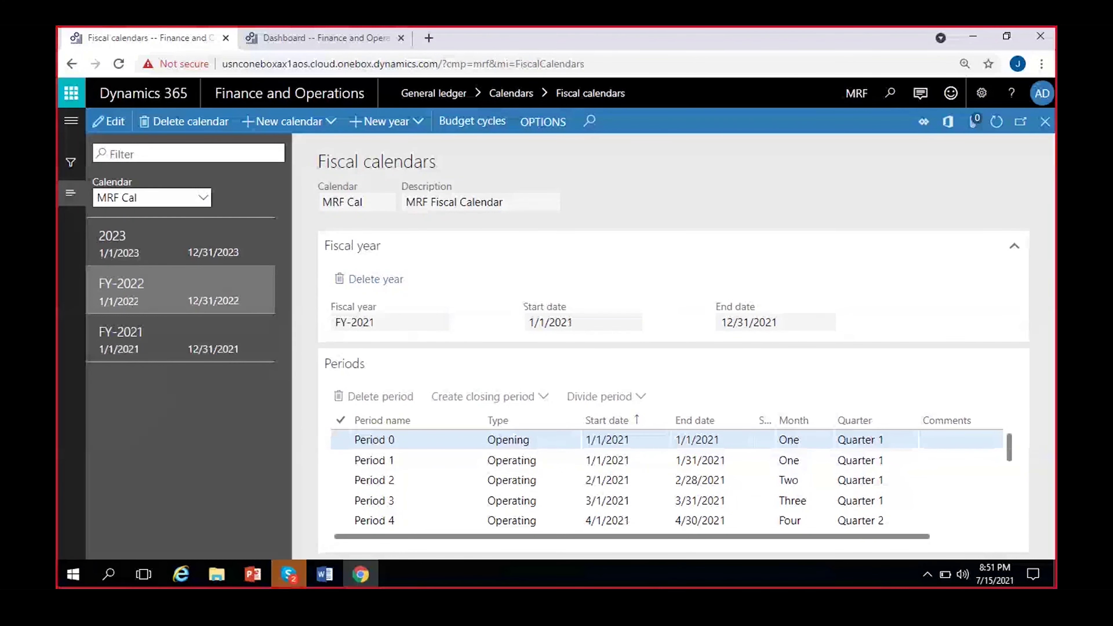
left_click(180, 241)
scroll(543, 485, "down", 5)
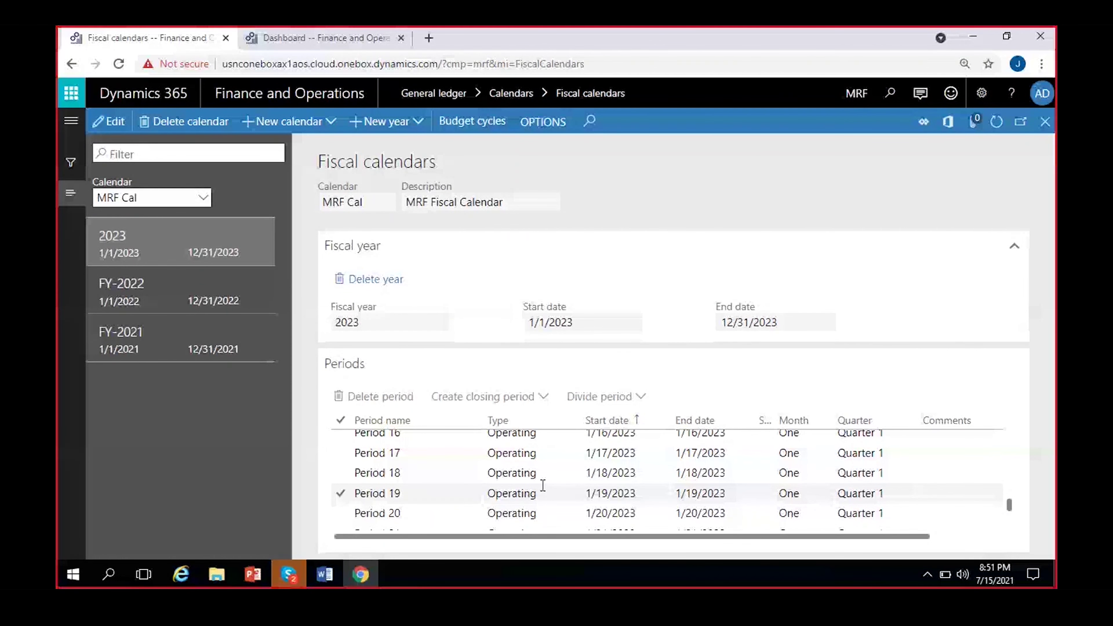
scroll(543, 486, "up", 5)
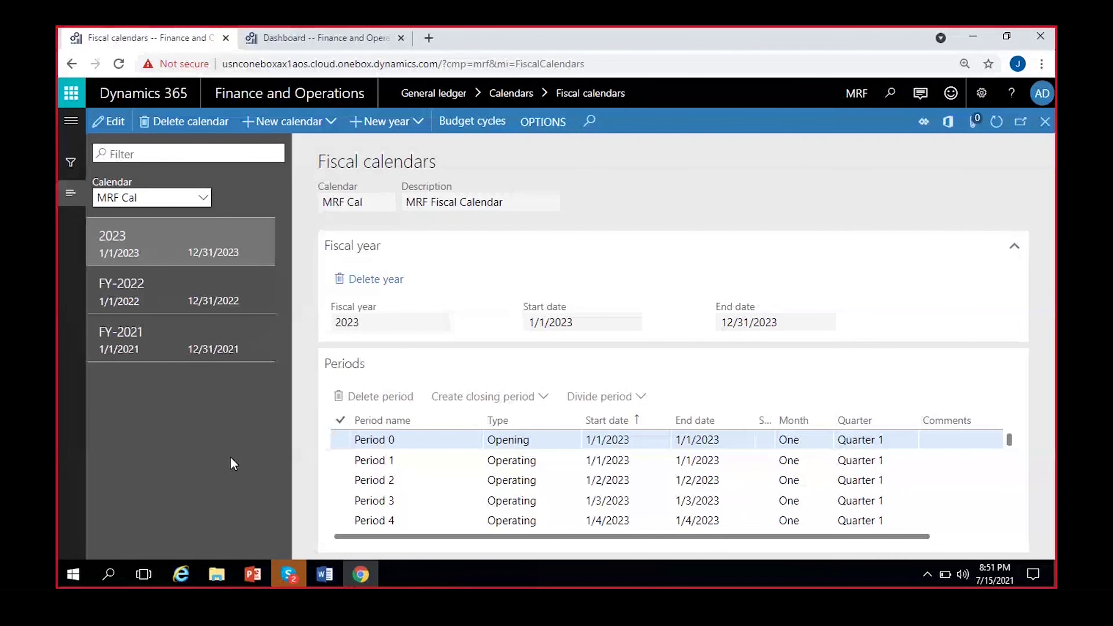
scroll(658, 478, "down", 5)
Examine the period types of FY-2021 from the opening Period 0 through the closing Period 13.
left_click(179, 338)
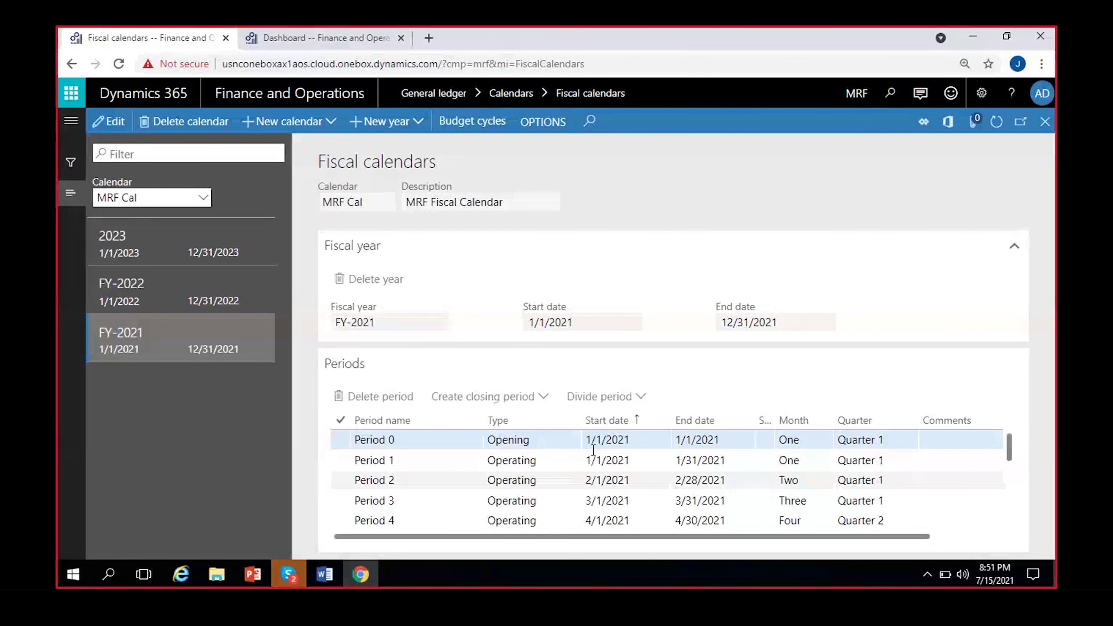
left_click(531, 443)
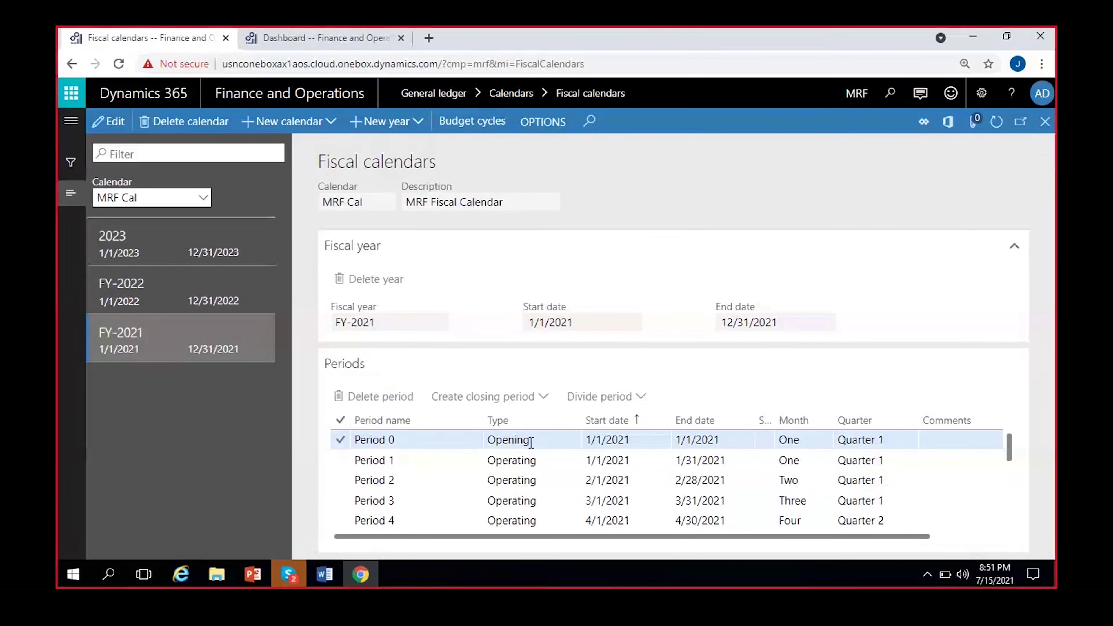
scroll(518, 461, "down", 3)
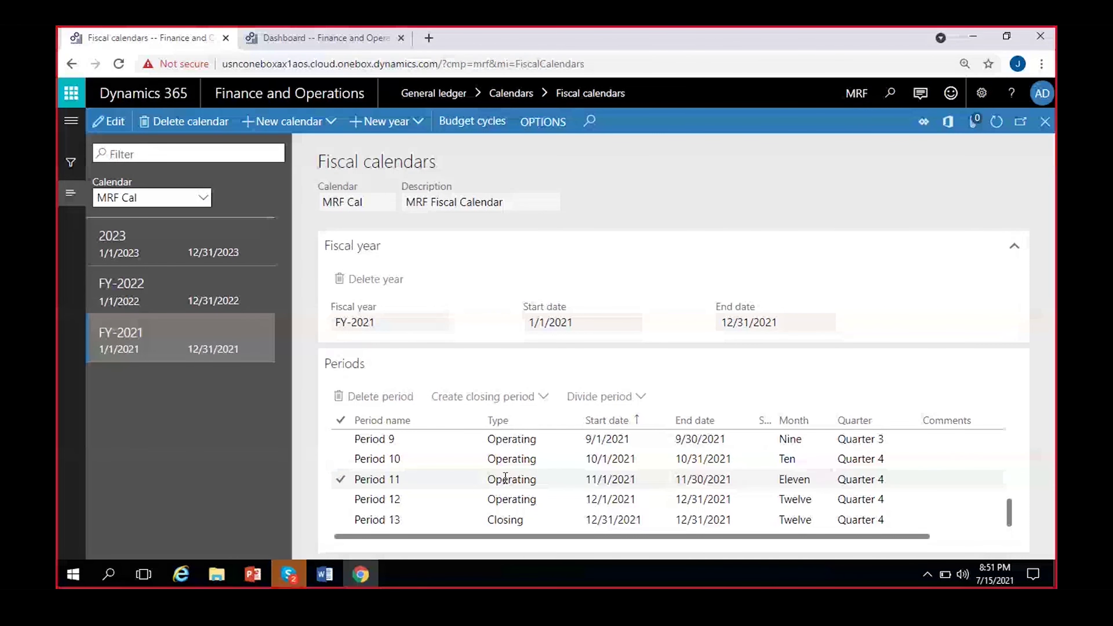
scroll(505, 478, "up", 3)
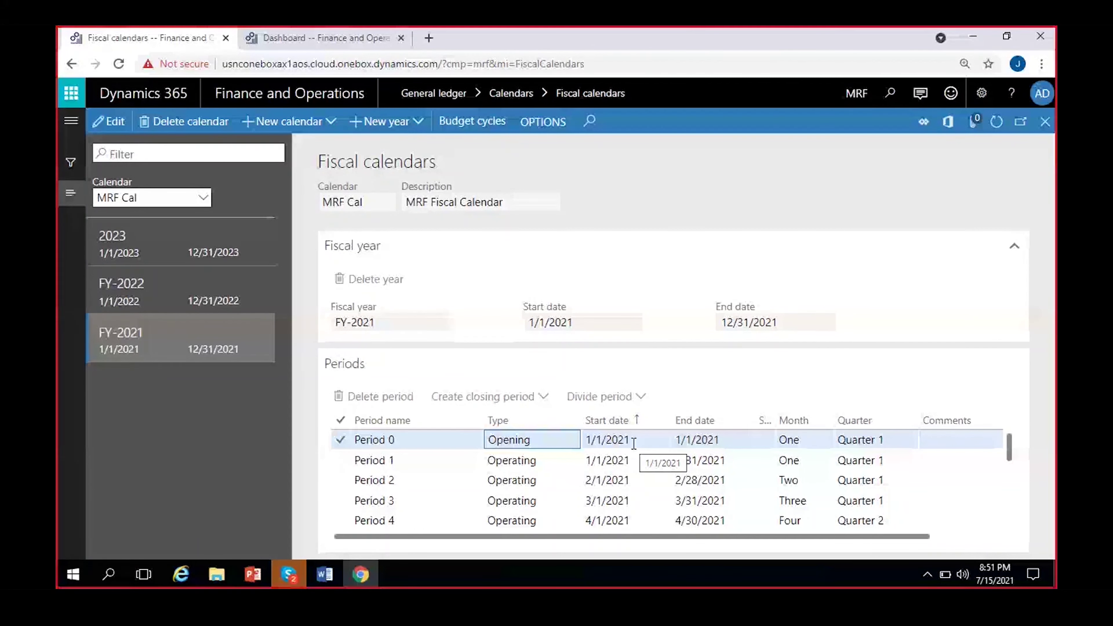
Dismiss the chat notification and check the start dates of FY-2021's first operating period and closing period.
left_click(613, 461)
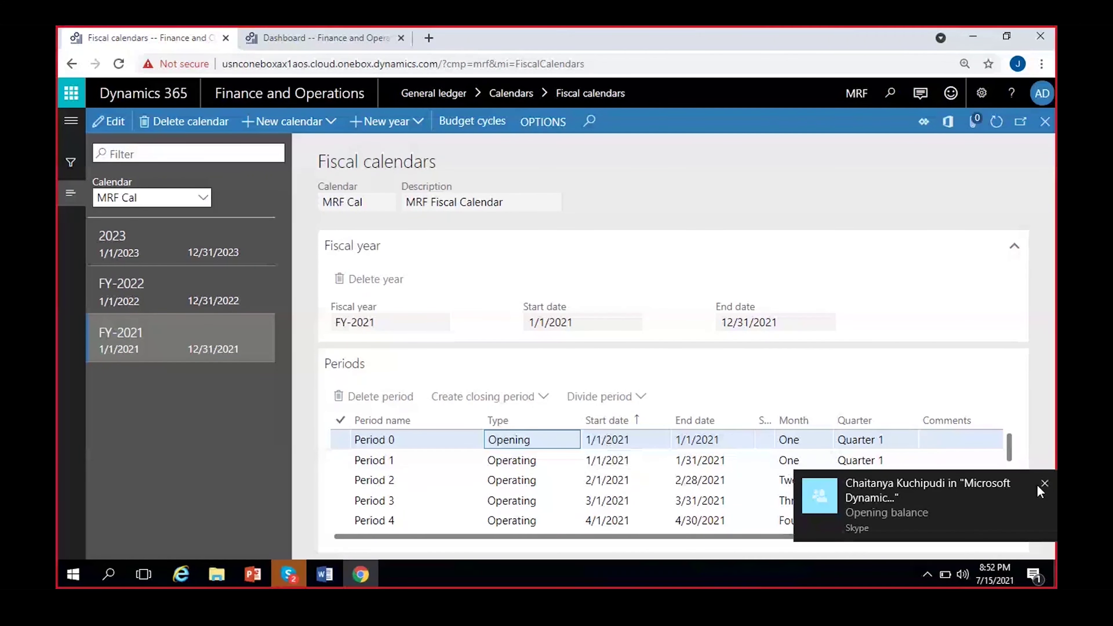
left_click(1045, 483)
left_click(609, 459)
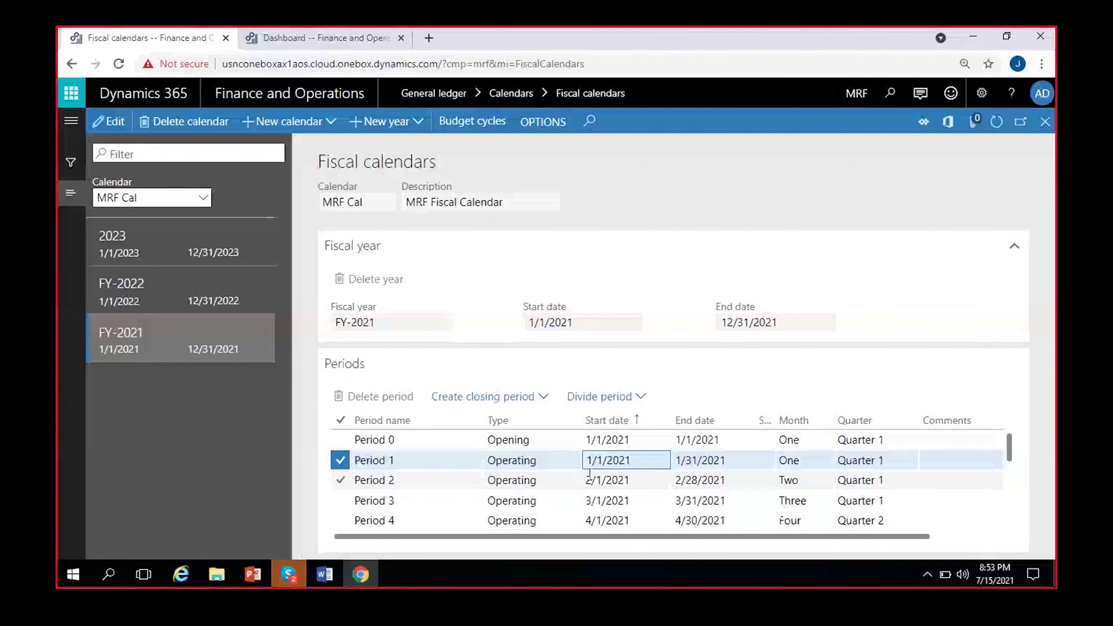
scroll(596, 469, "down", 5)
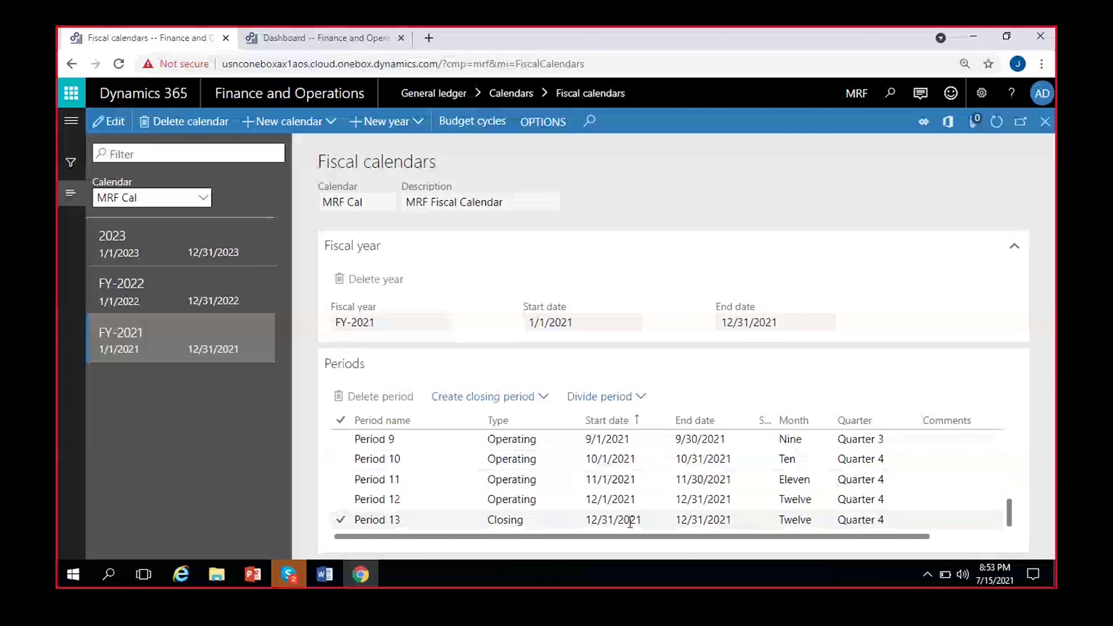
left_click(629, 520)
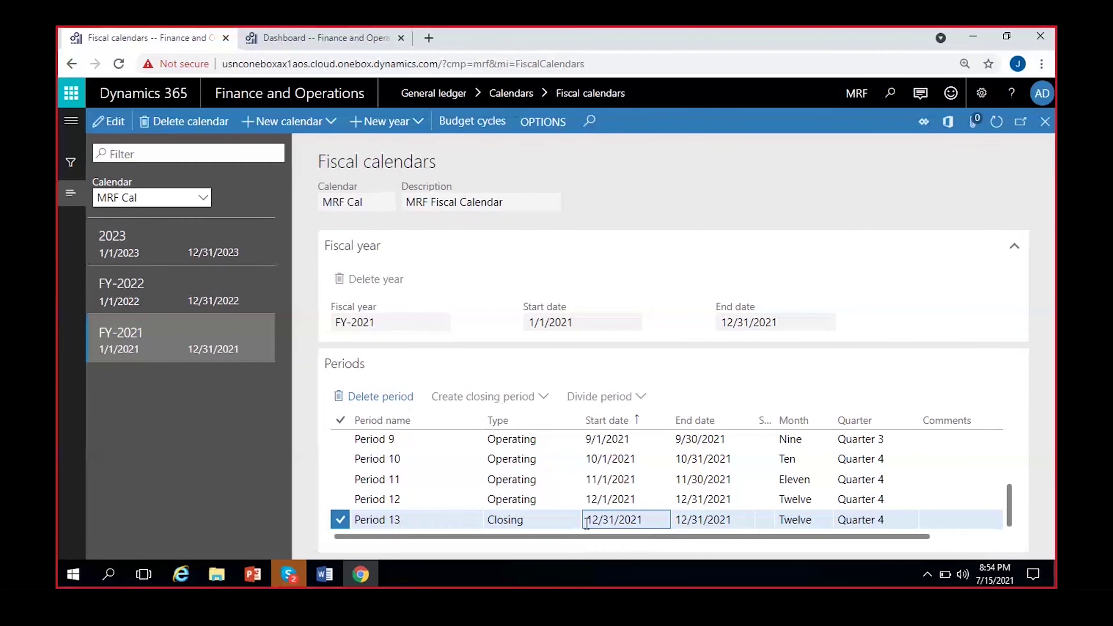
Compare the dates of FY-2021's closing Period 13 and opening Period 0 with those of operating Periods 1 and 2.
scroll(587, 522, "up", 3)
scroll(602, 501, "down", 3)
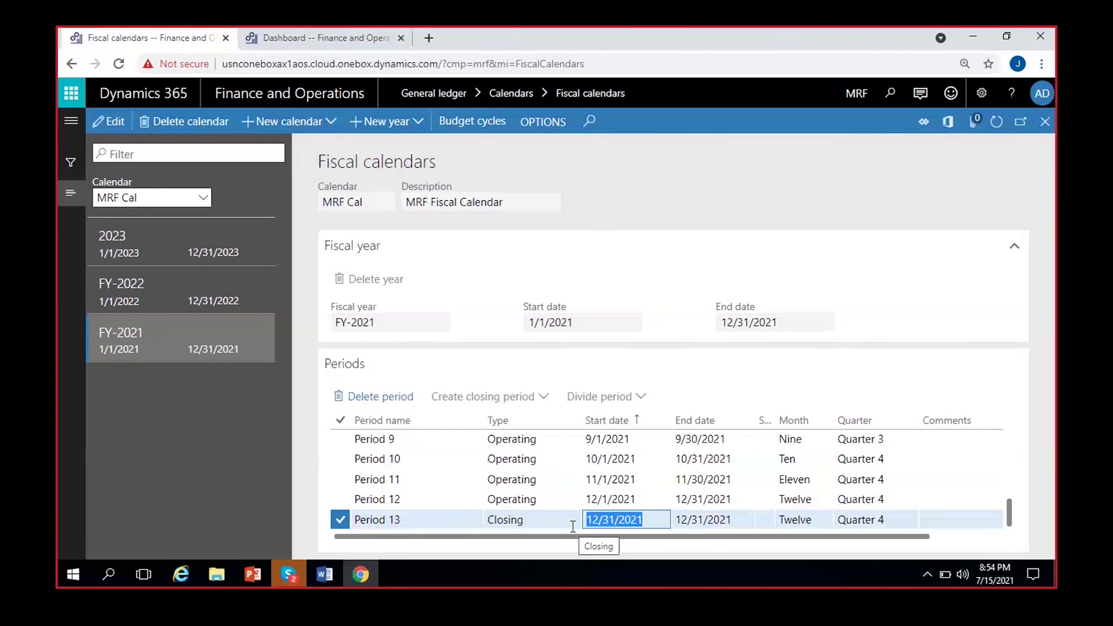
scroll(569, 519, "up", 3)
left_click(595, 440)
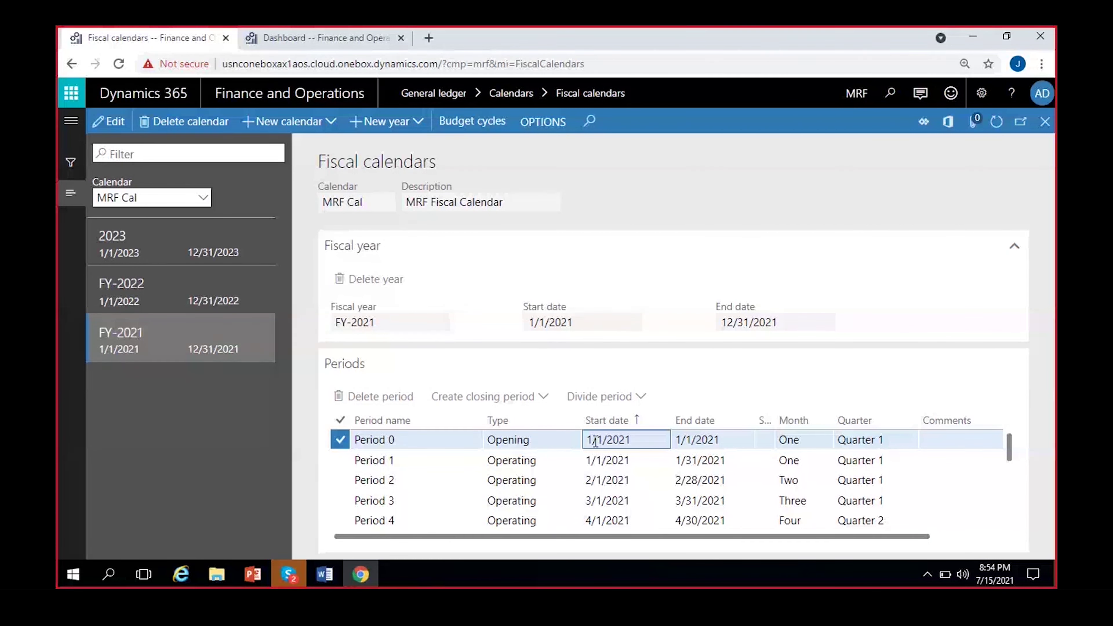
left_click(575, 462)
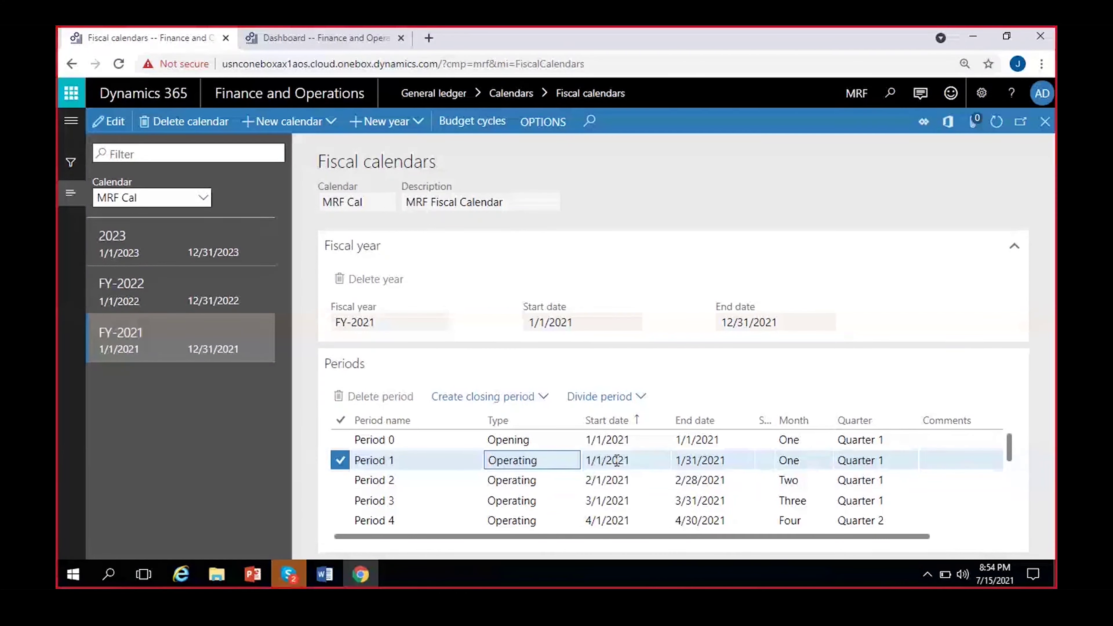
left_click(563, 483)
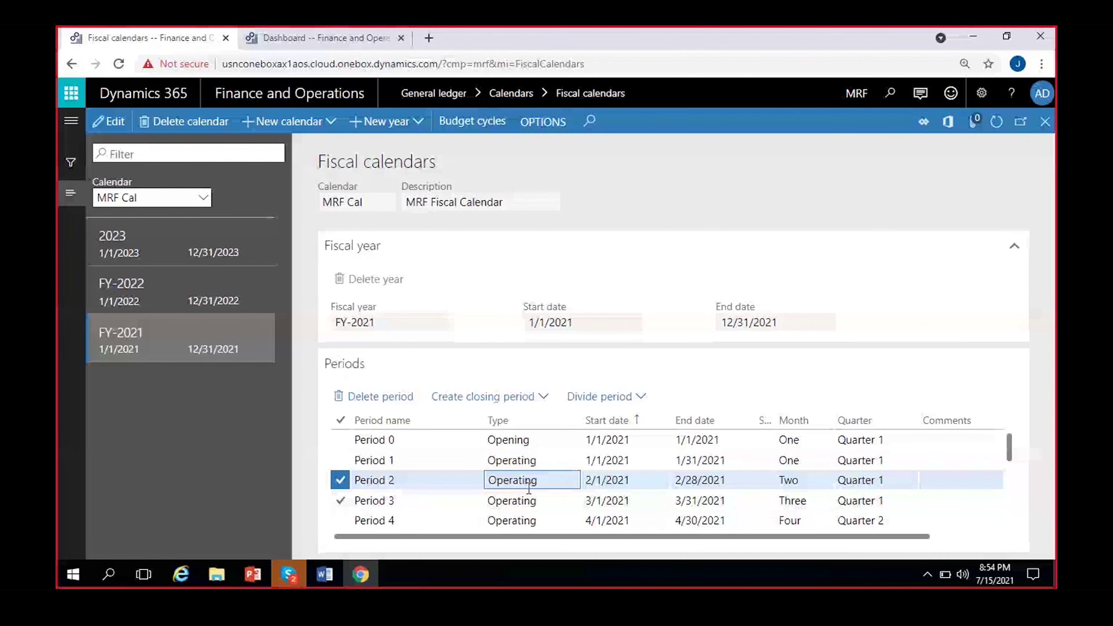
scroll(529, 489, "down", 3)
scroll(561, 498, "up", 3)
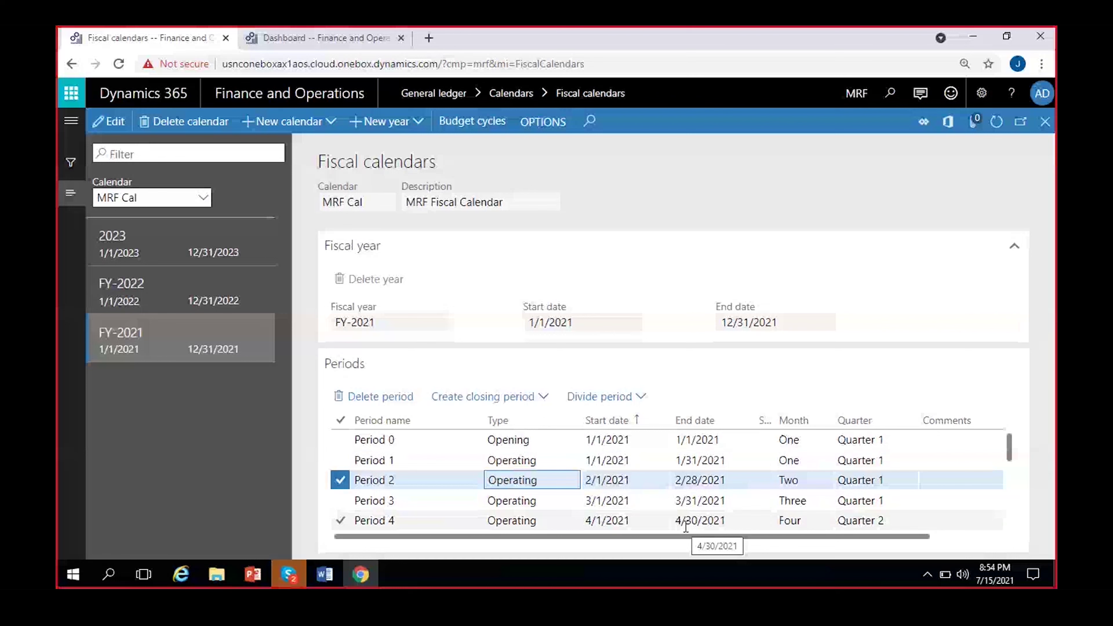
Check the start date of FY-2022's operating period and the types and start dates of the first daily operating periods of 2023.
left_click(175, 292)
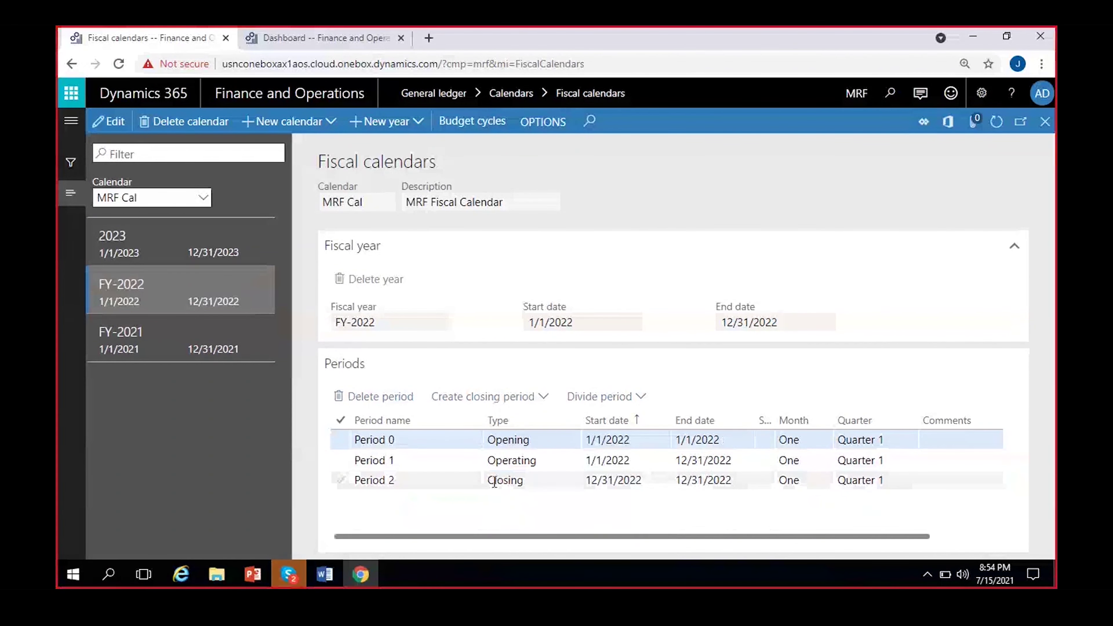
left_click(623, 460)
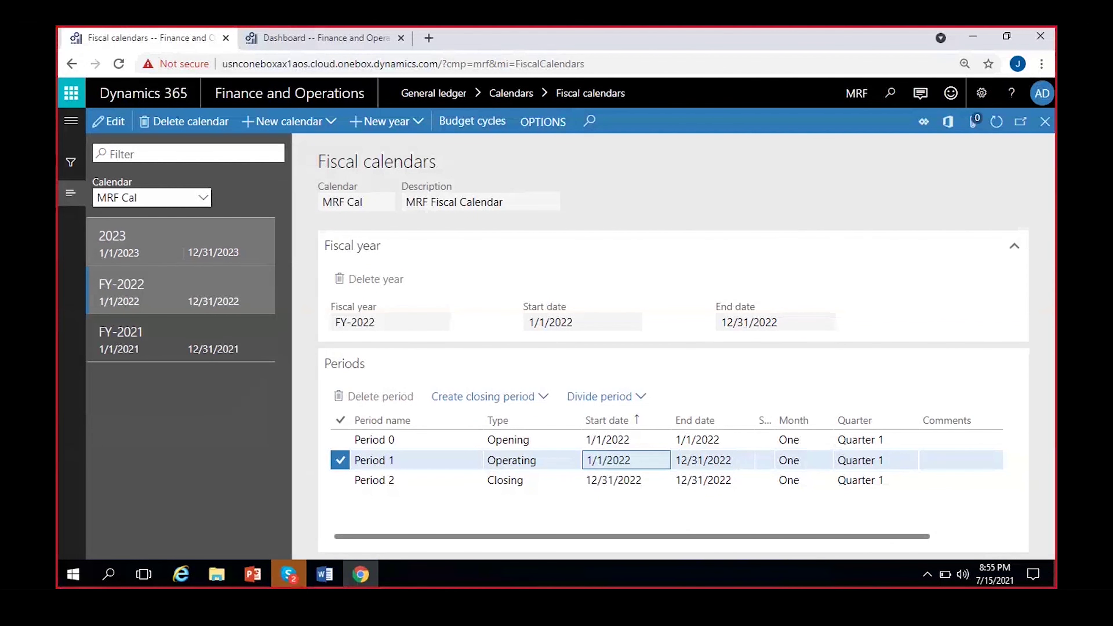
left_click(179, 243)
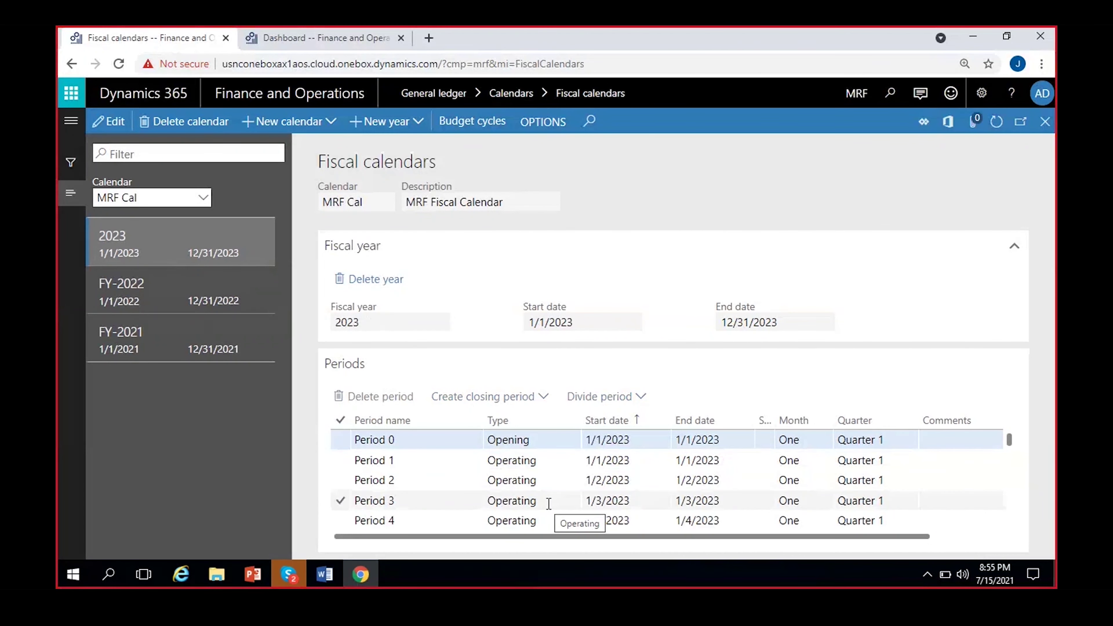
left_click(613, 459)
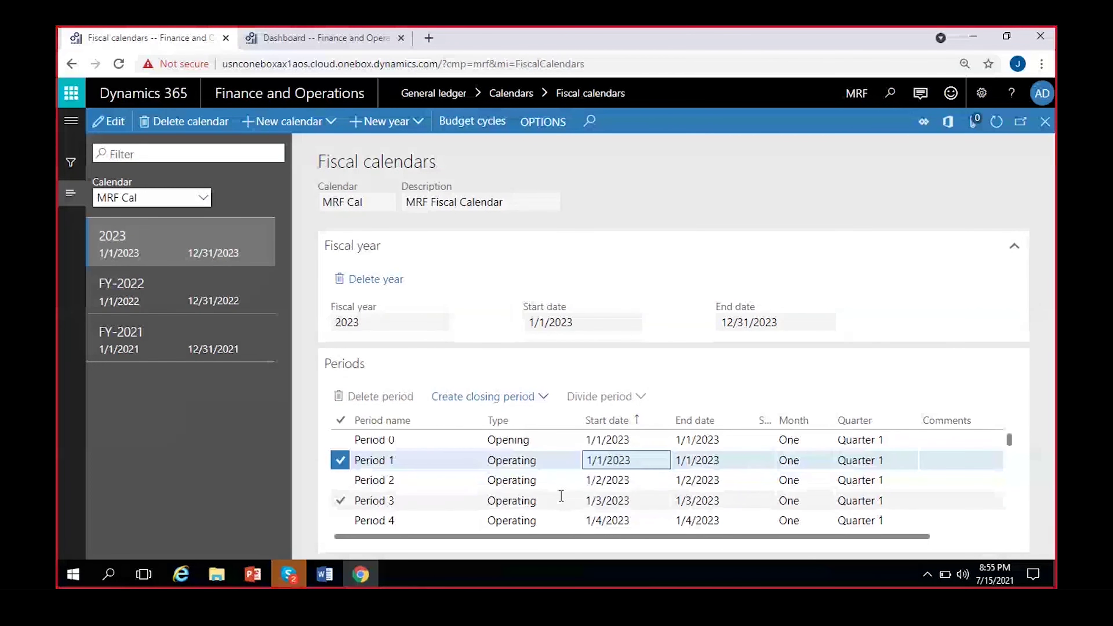
left_click(537, 466)
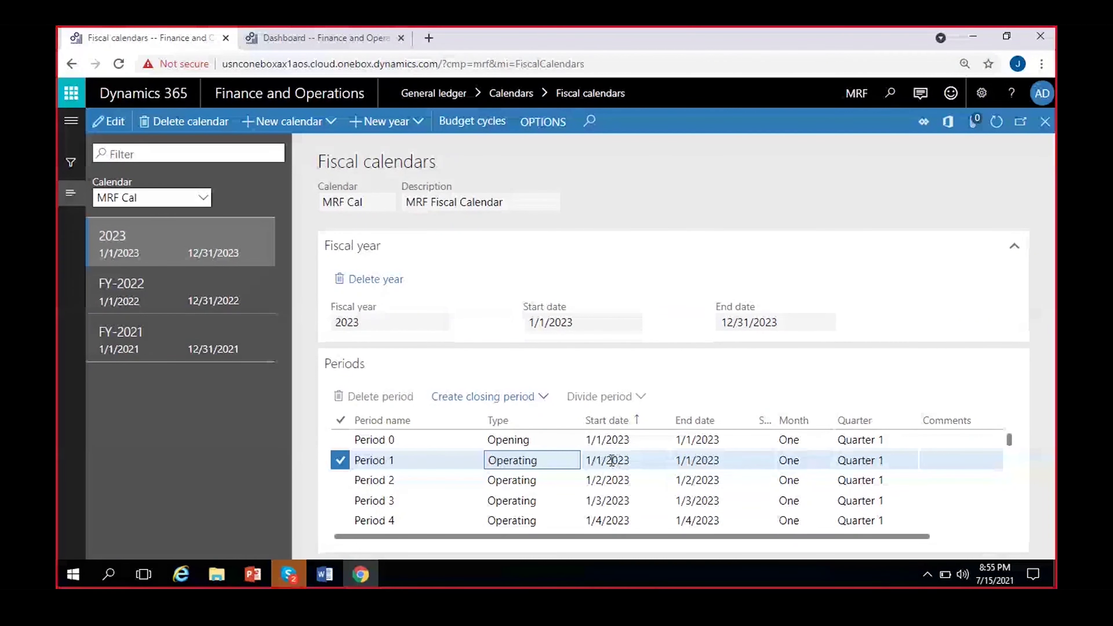
left_click(616, 481)
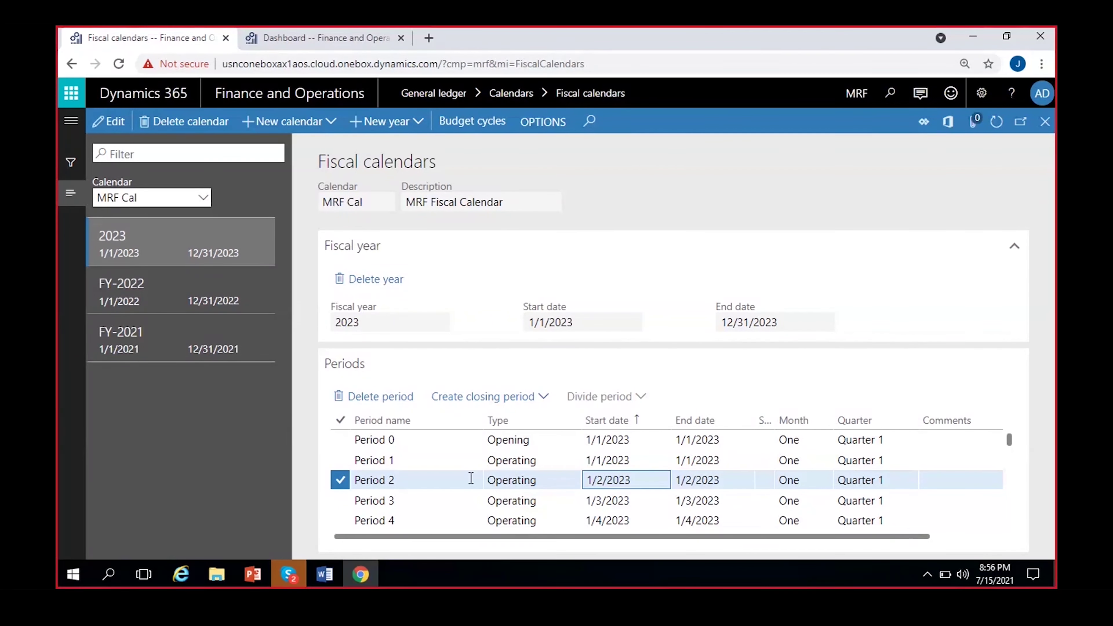
left_click(507, 461)
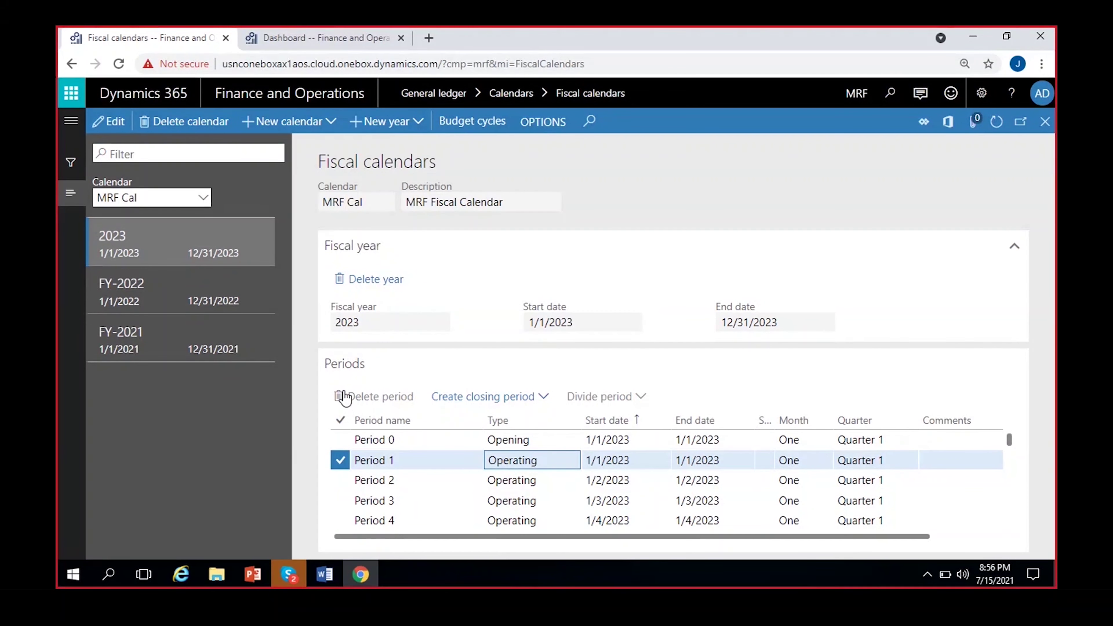
Delete fiscal years 2023 and FY-2022 from the MRF Cal calendar, and look through the periods of FY-2021.
left_click(193, 337)
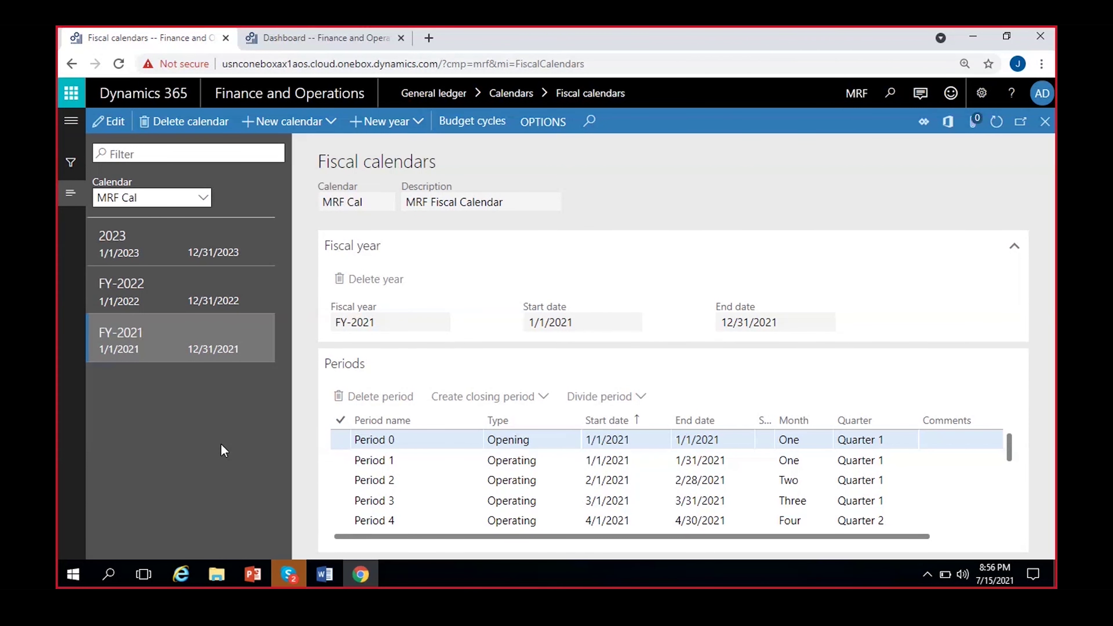
left_click(179, 291)
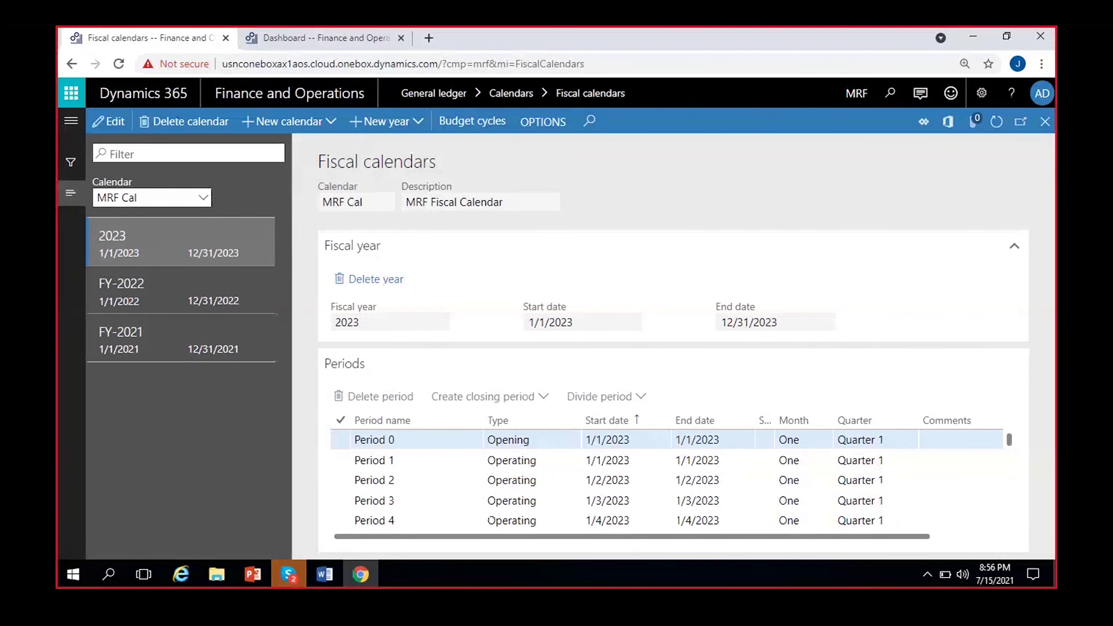
left_click(360, 278)
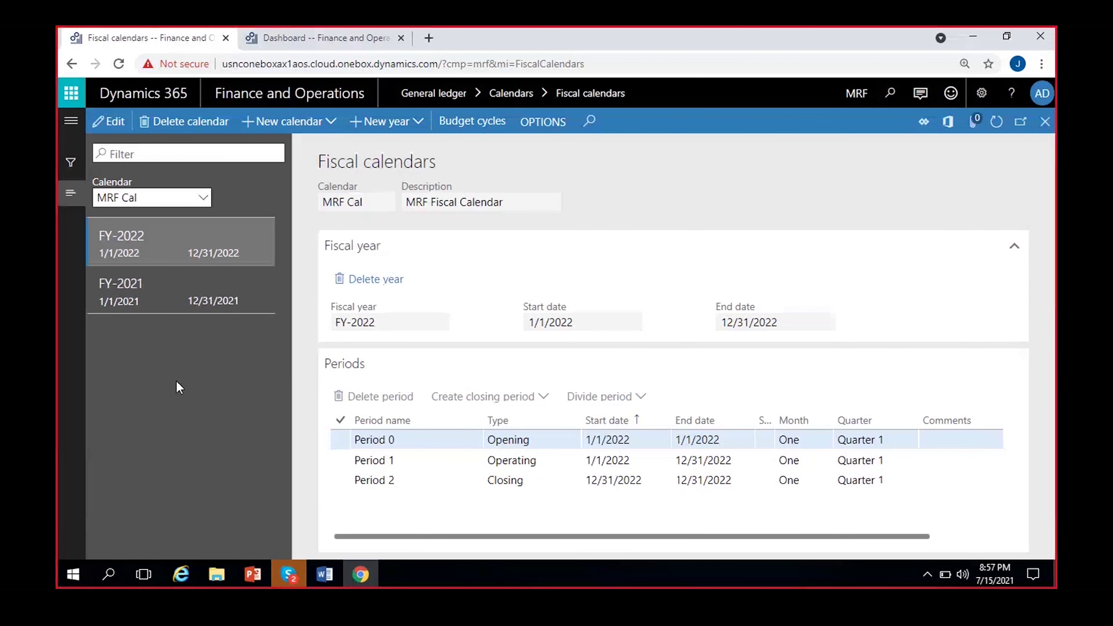
left_click(375, 281)
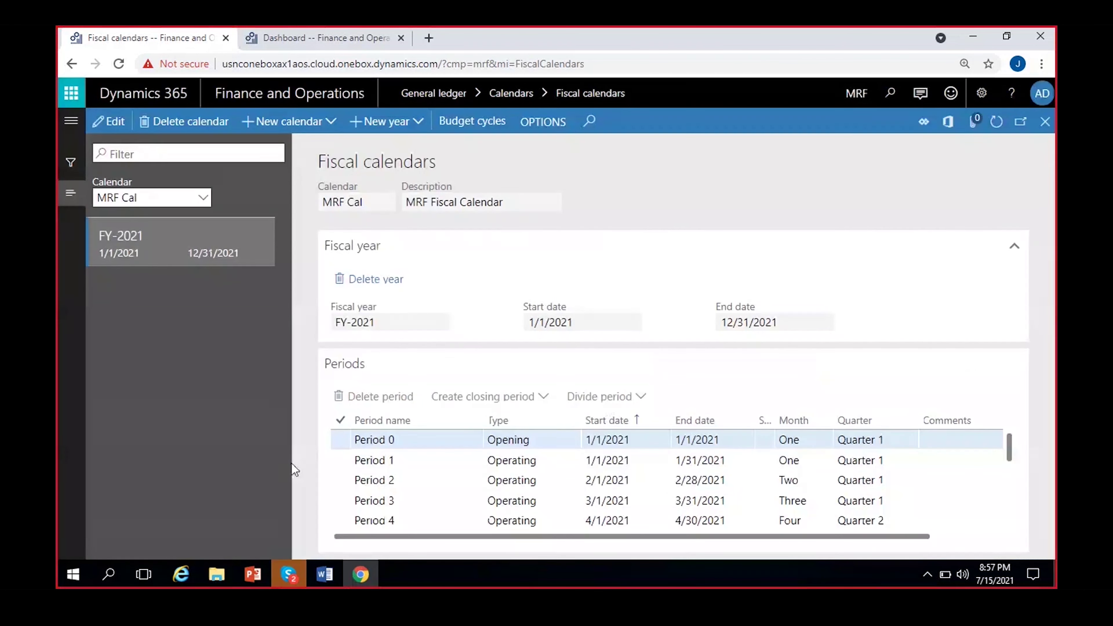
scroll(432, 465, "down", 3)
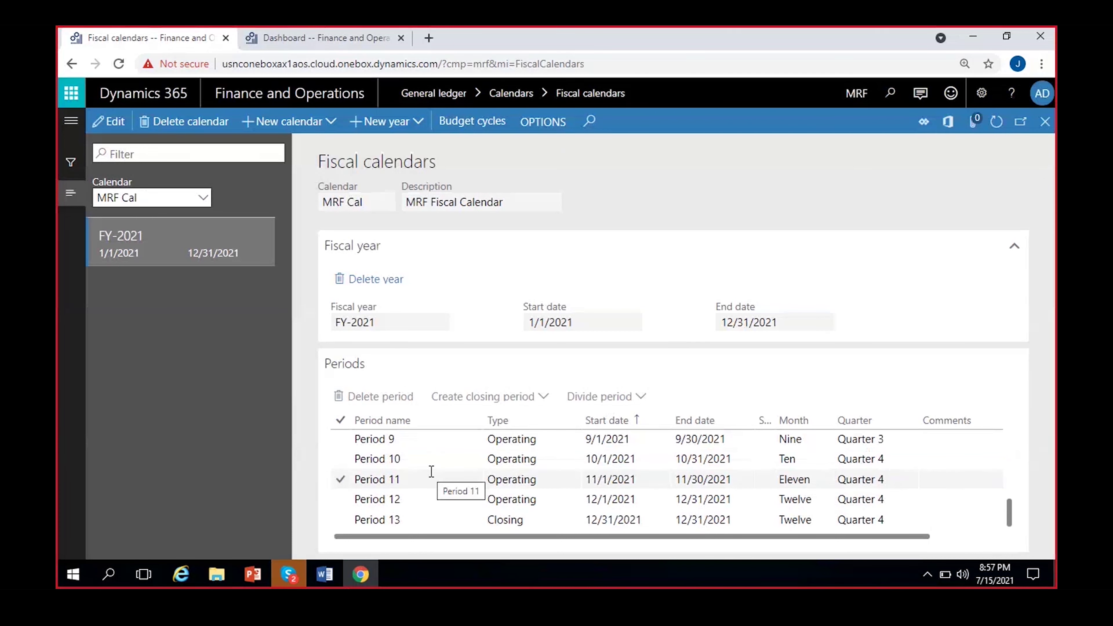
scroll(432, 472, "up", 5)
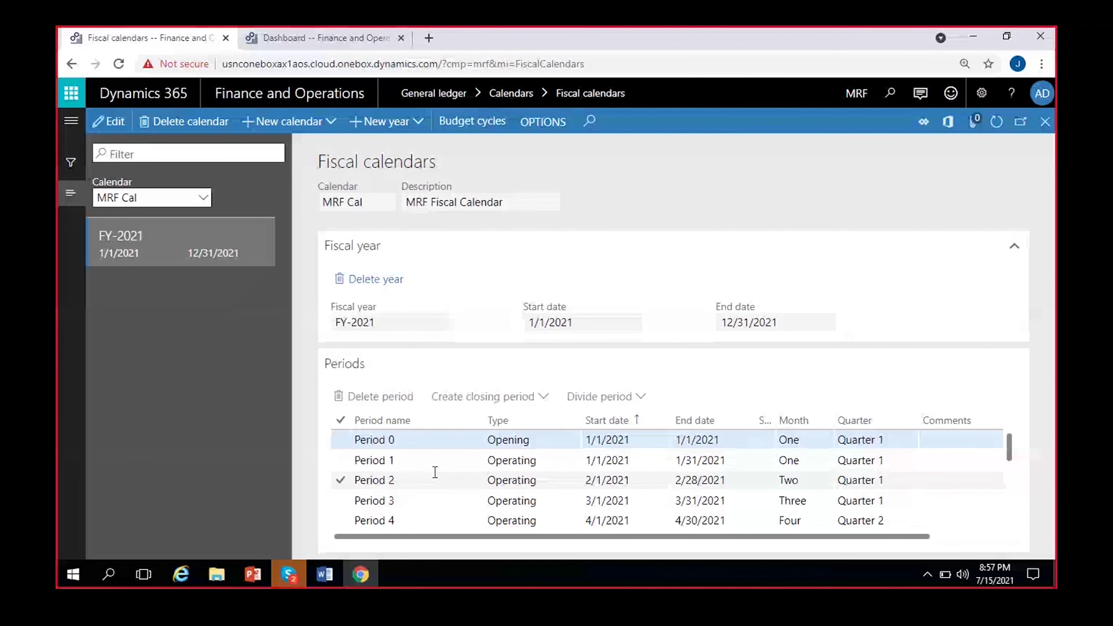
scroll(431, 471, "down", 5)
scroll(432, 472, "up", 5)
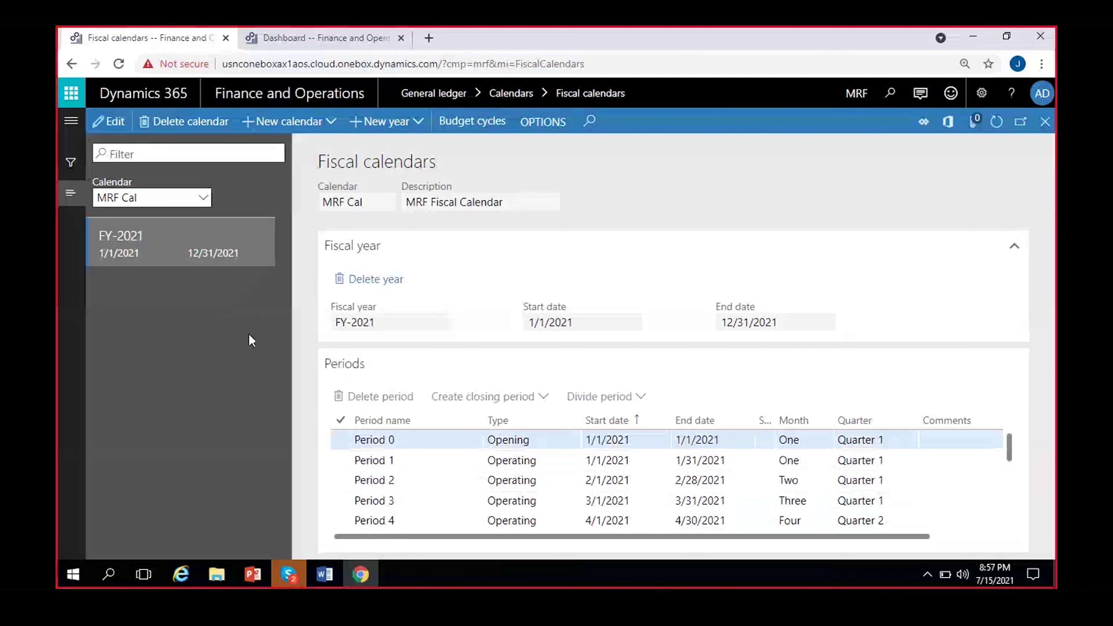
Start a new fiscal calendar named Test-1 with the description Test Calendar.
left_click(276, 123)
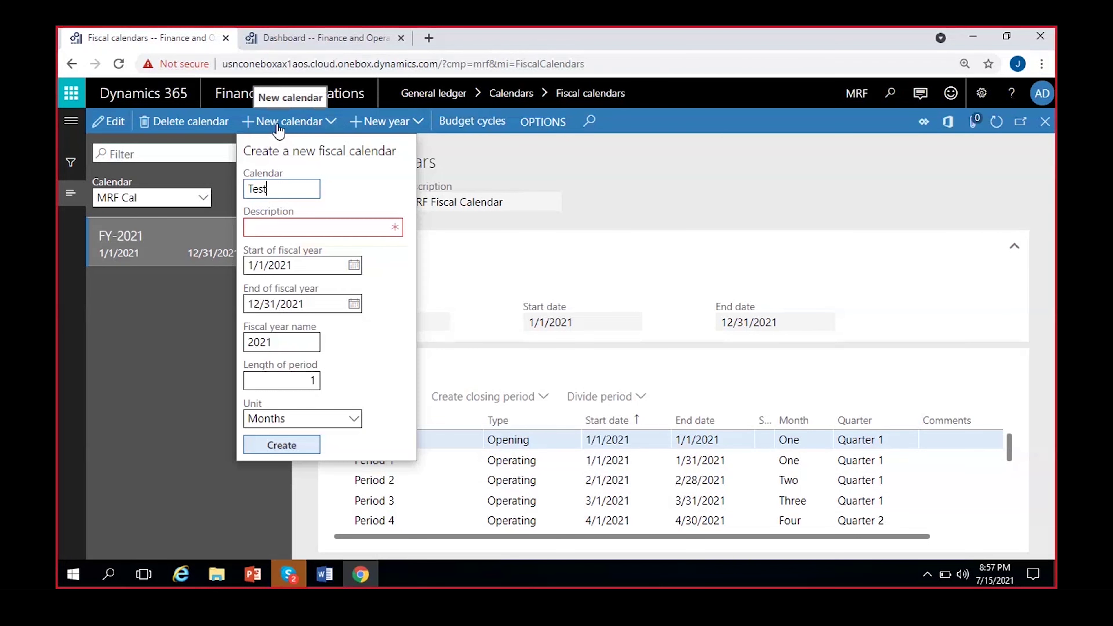
type("Test-1")
left_click(288, 224)
type("Te")
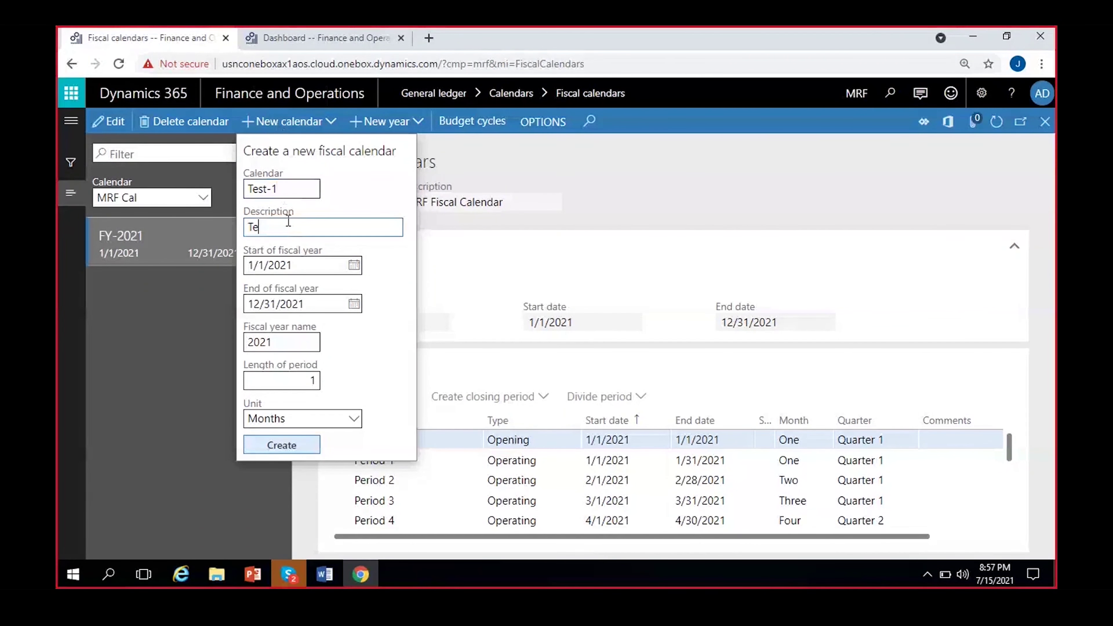
type("st cALENDAR")
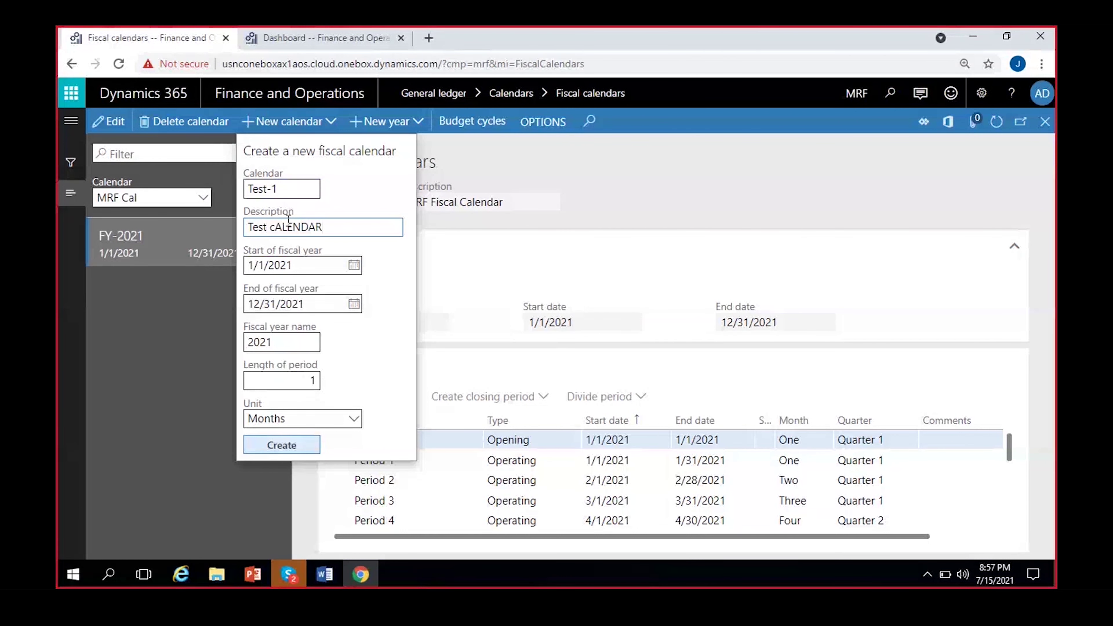
left_click_drag(270, 227, 364, 227)
key("BackSpace")
type("Calendar")
left_click(354, 266)
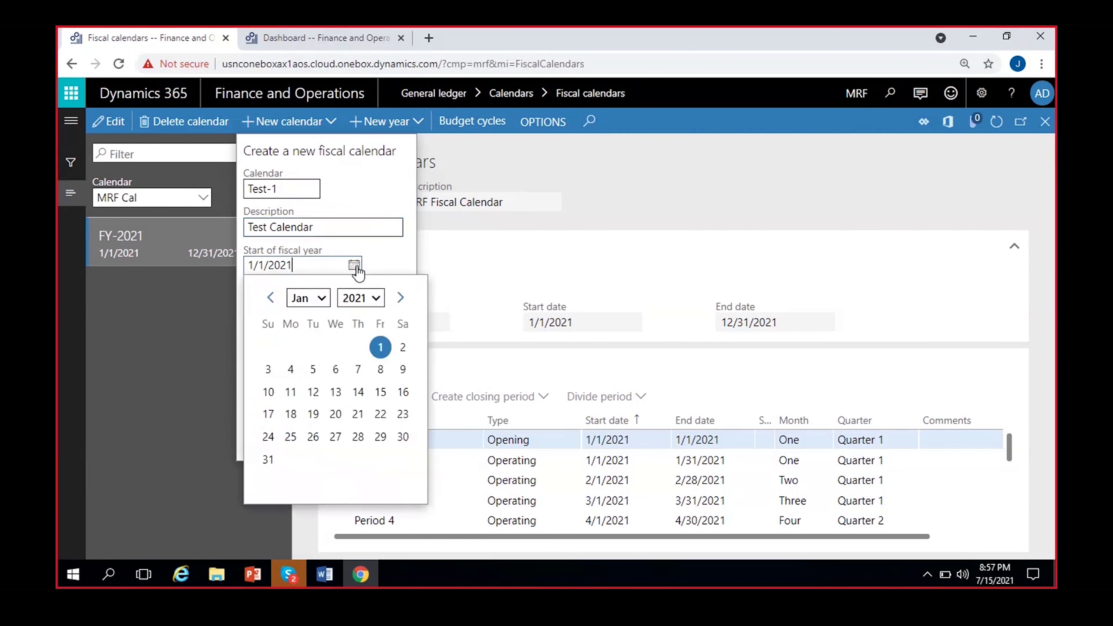
left_click(383, 260)
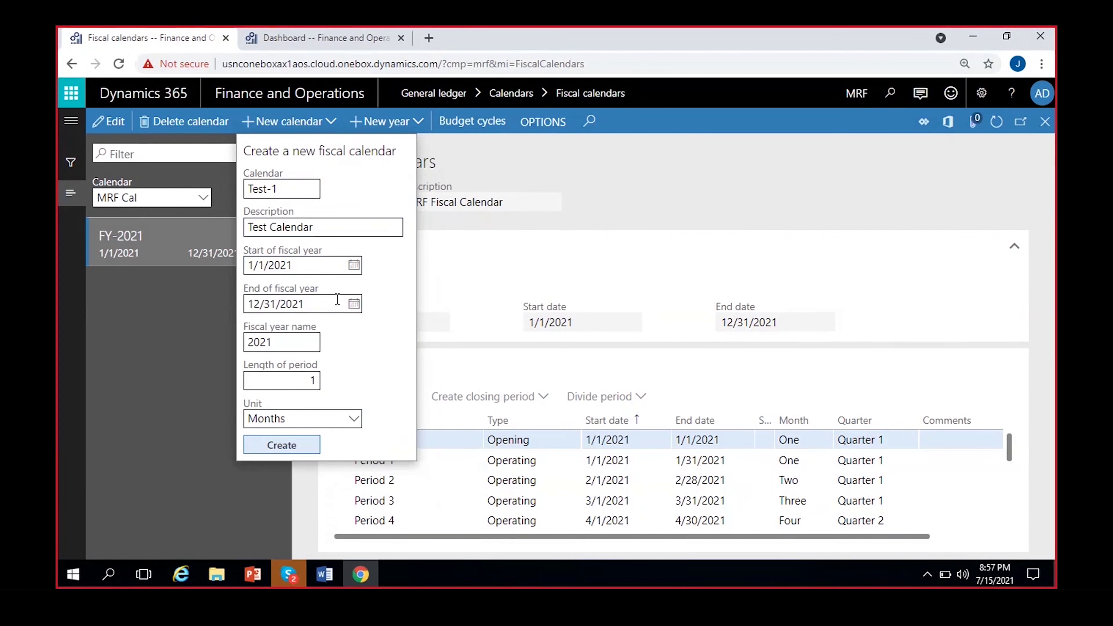
left_click(338, 299)
left_click(254, 341)
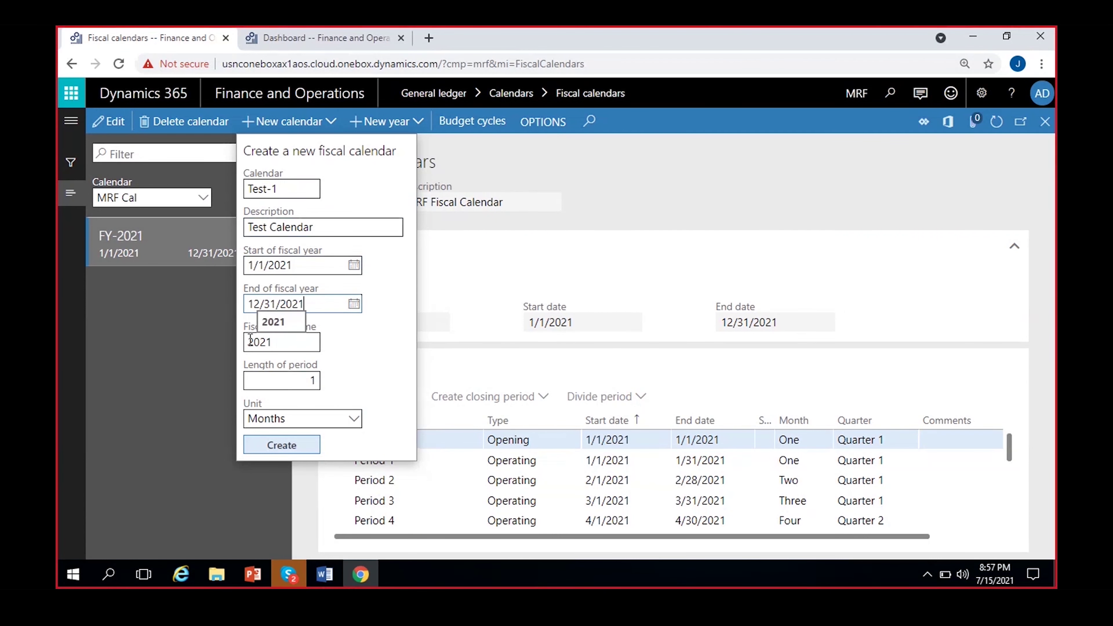
left_click(285, 337)
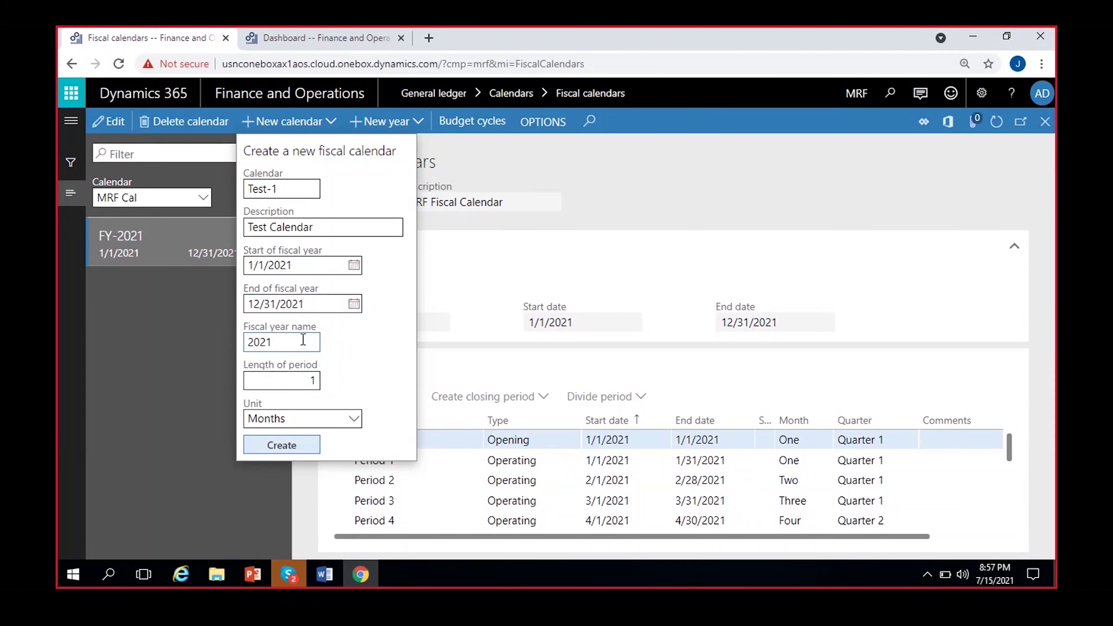
Set the new calendar's fiscal year to start on 4/1/2021 and end on 3/31/2022.
left_click(355, 265)
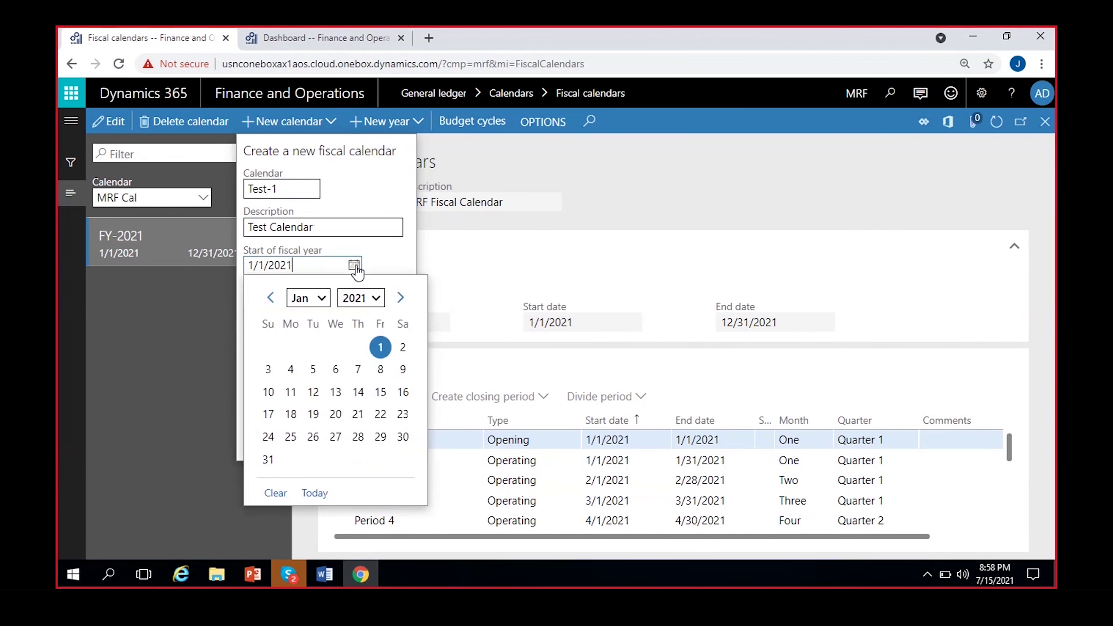
left_click(318, 303)
left_click(309, 362)
left_click(364, 348)
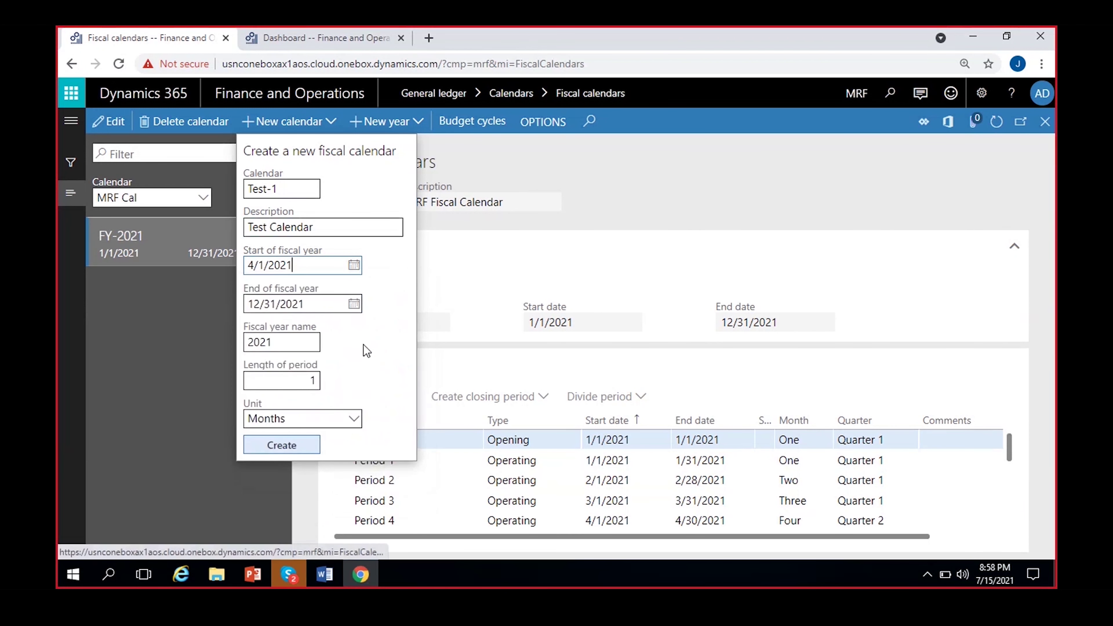
left_click(354, 304)
left_click(309, 336)
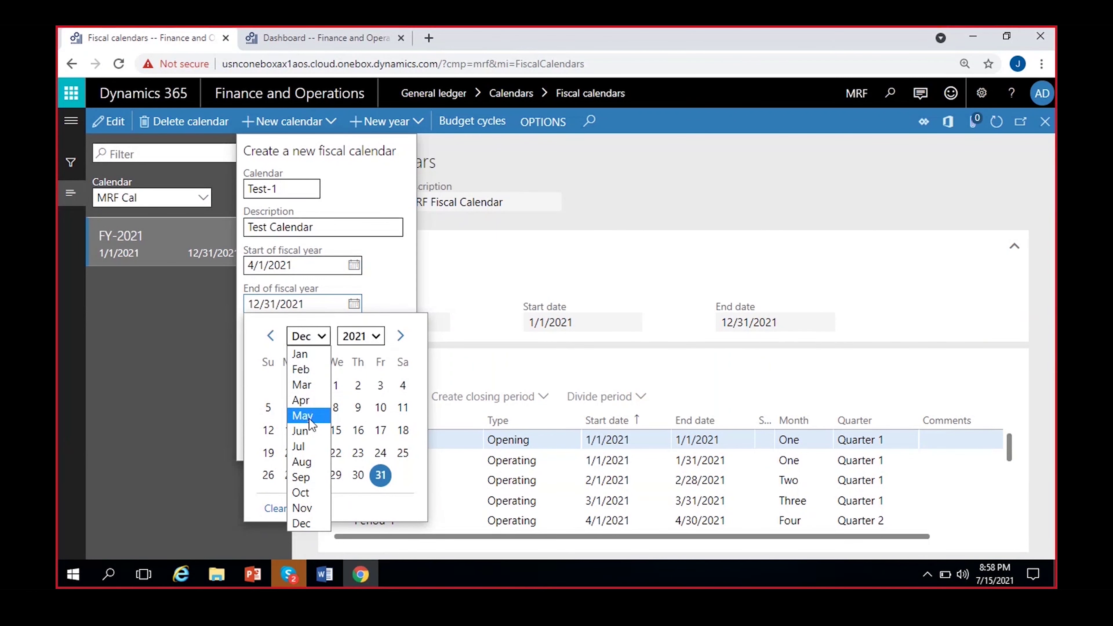
left_click(316, 383)
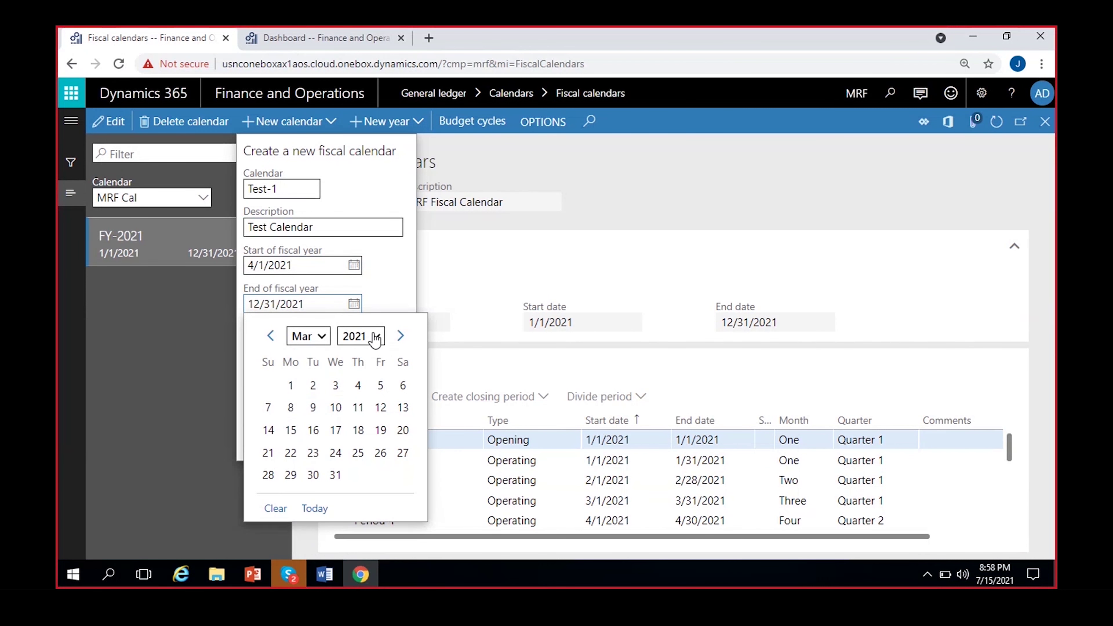
left_click(375, 339)
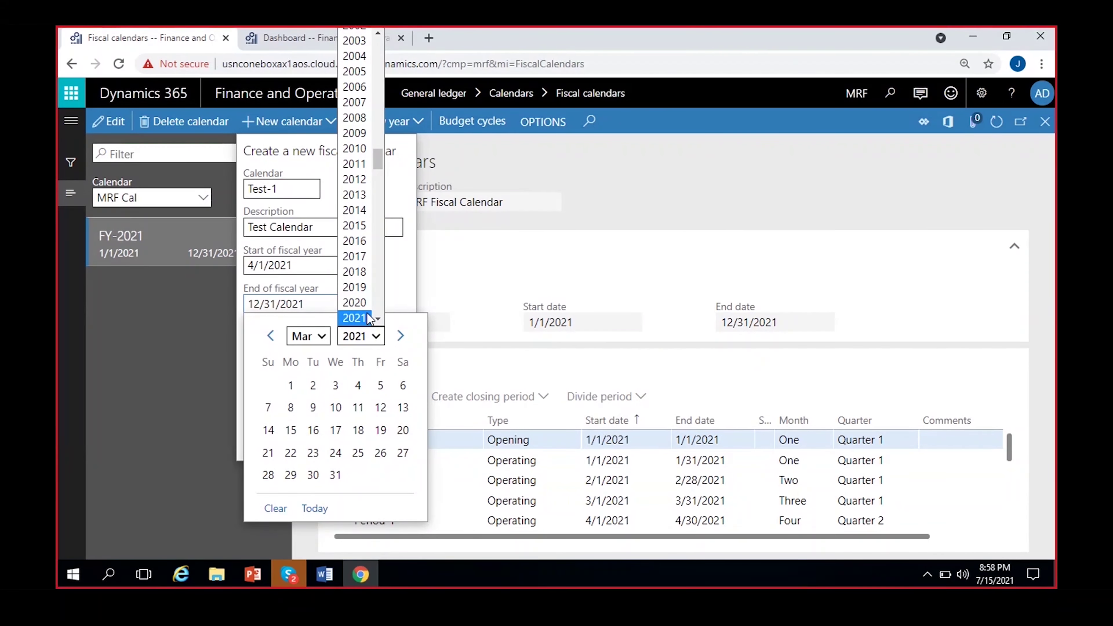
left_click(369, 319)
left_click(358, 475)
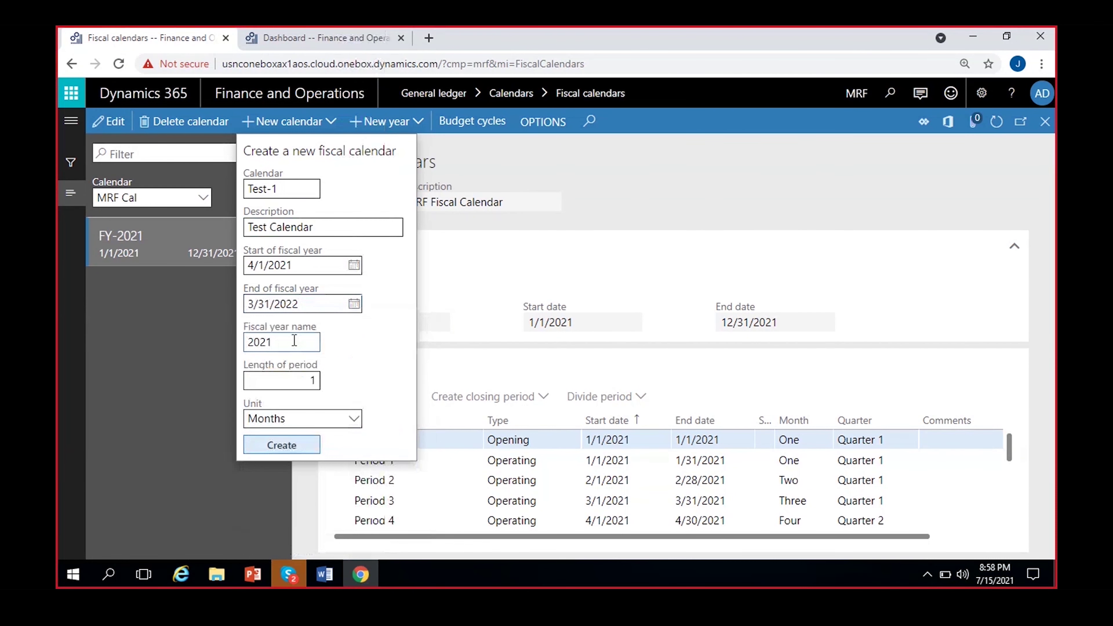
Name the fiscal year FY-2021-22, set the period length to 3 months, and create the calendar.
type("-22")
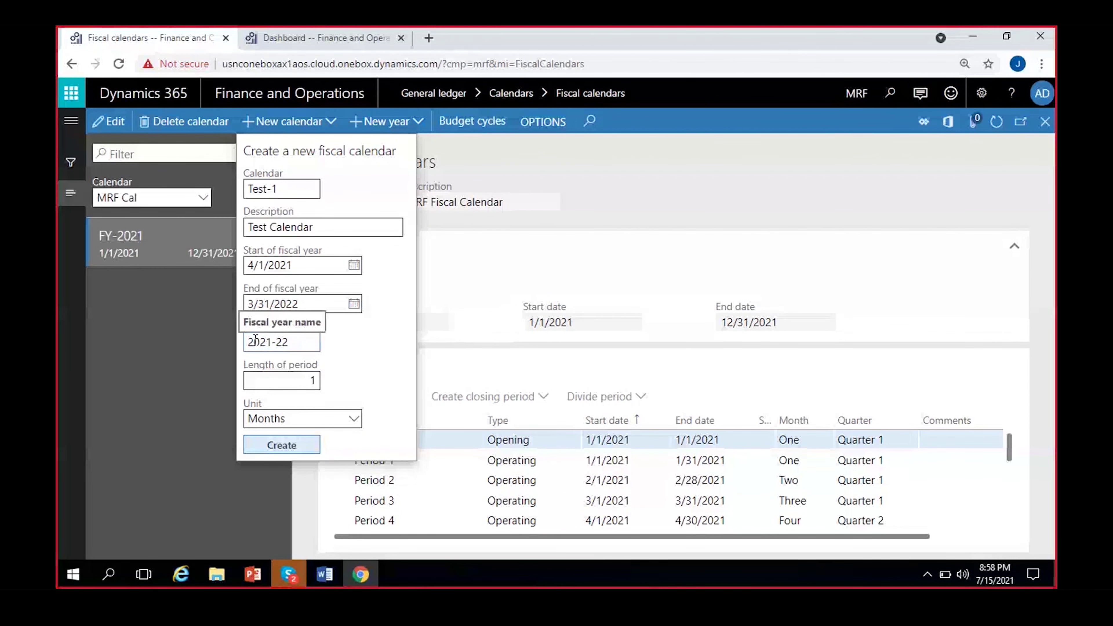
key("Home")
type("FY-")
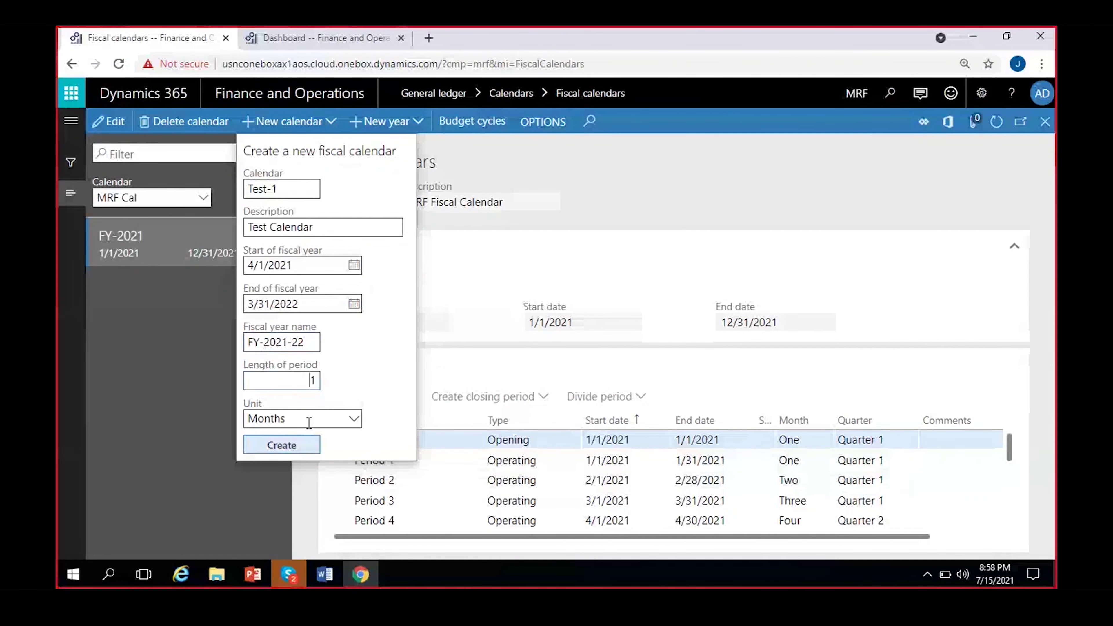
left_click(303, 380)
type("3")
left_click(291, 447)
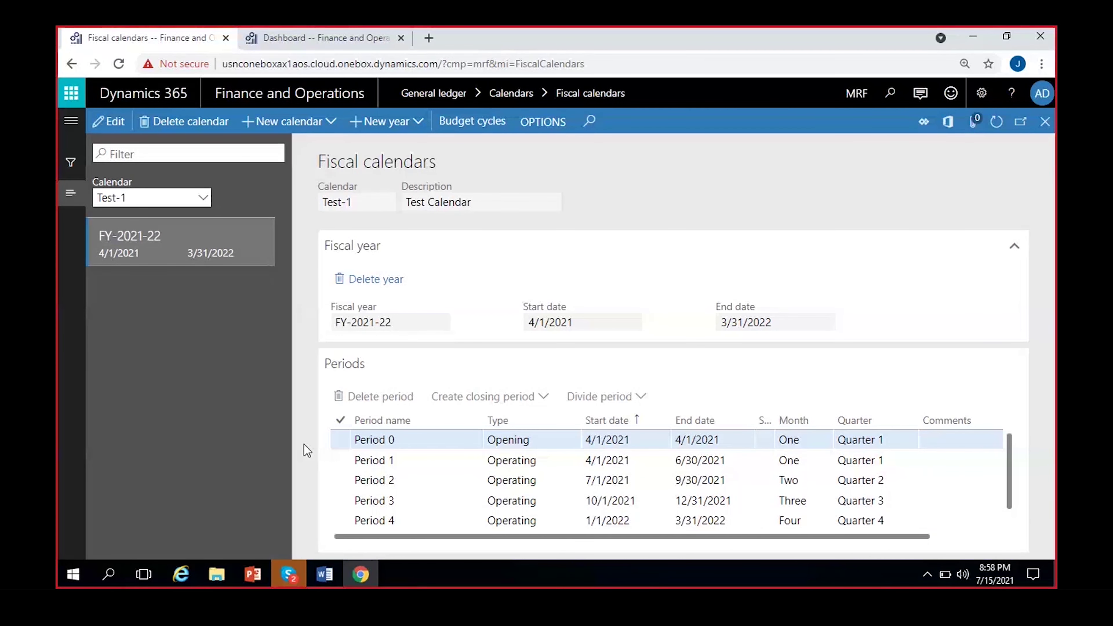
Examine the types, start dates and end dates of the quarterly periods in fiscal year FY-2021-22.
left_click(649, 461)
scroll(653, 479, "down", 1)
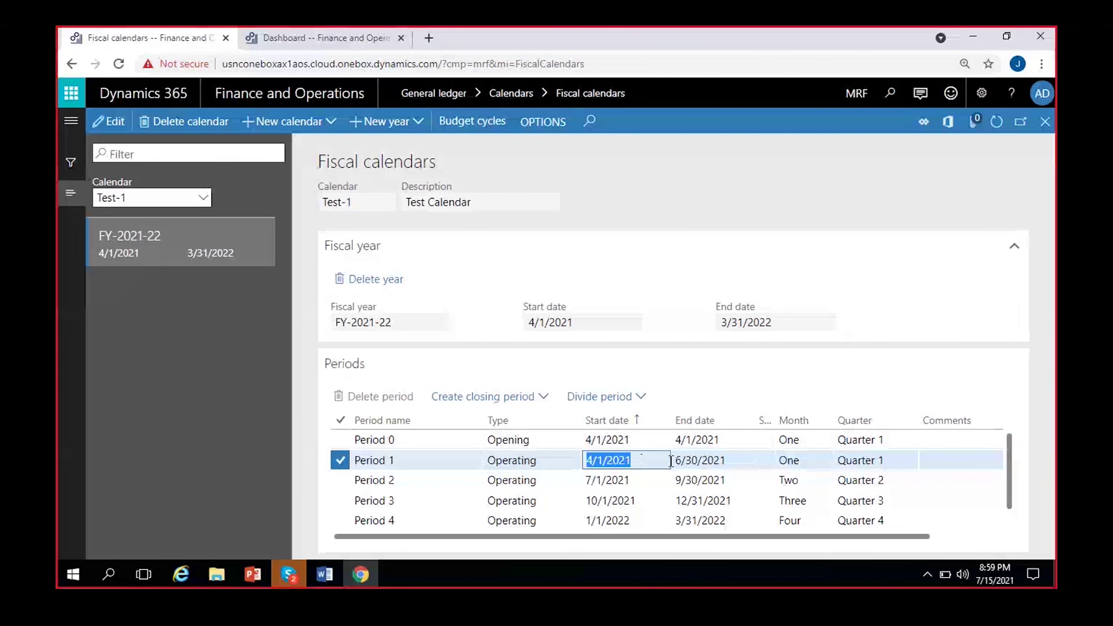
key("Tab")
key("Tab")
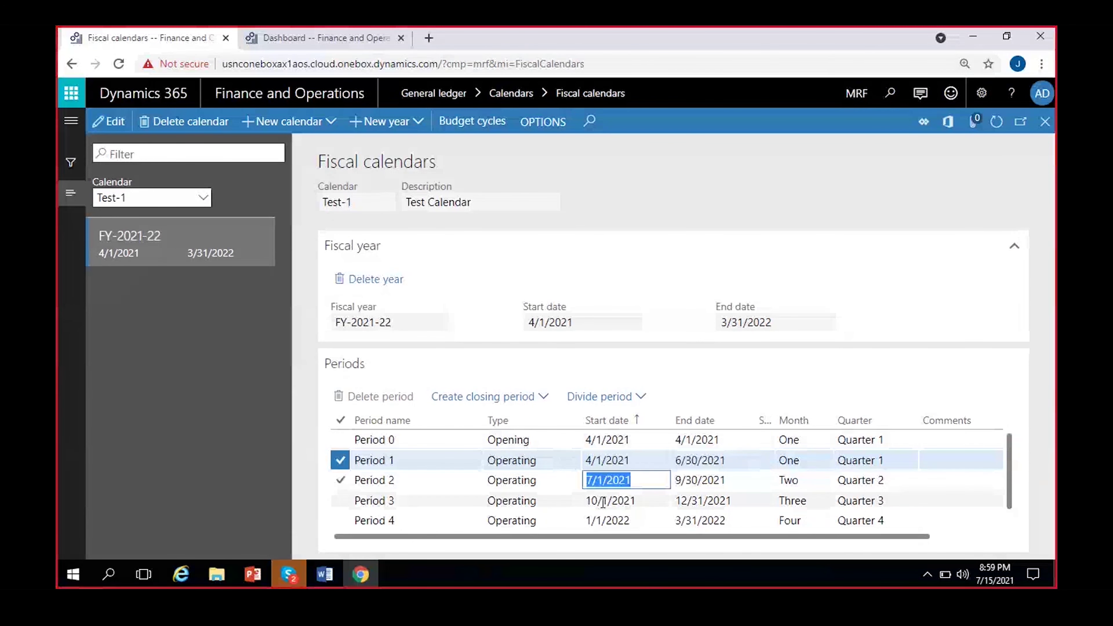
left_click_drag(727, 479, 714, 477)
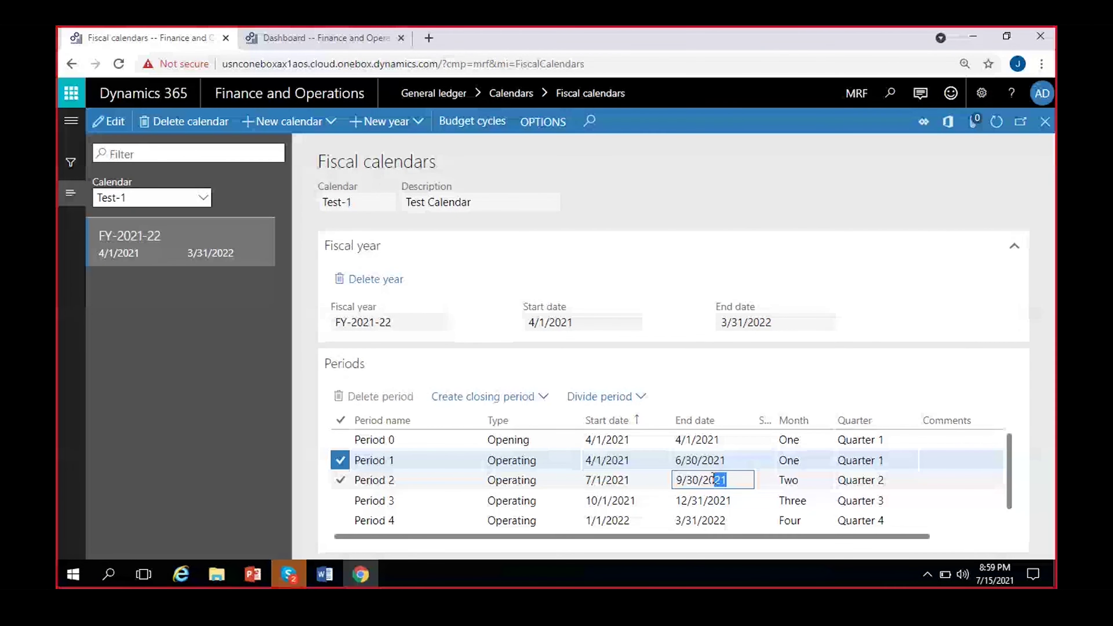
left_click(517, 480)
scroll(579, 522, "down", 1)
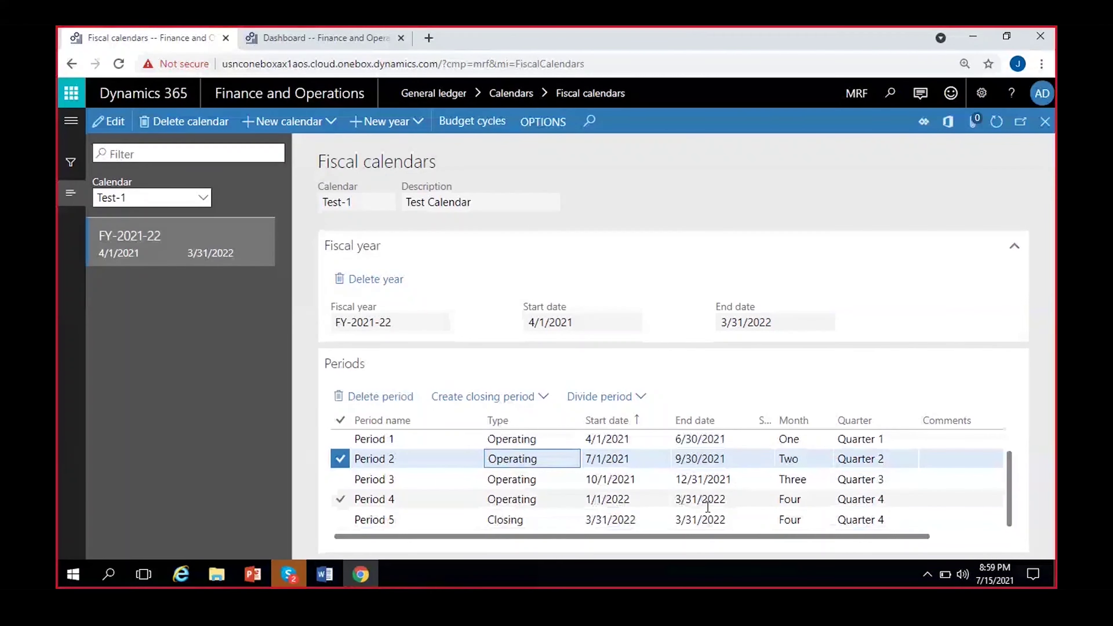
left_click(524, 499)
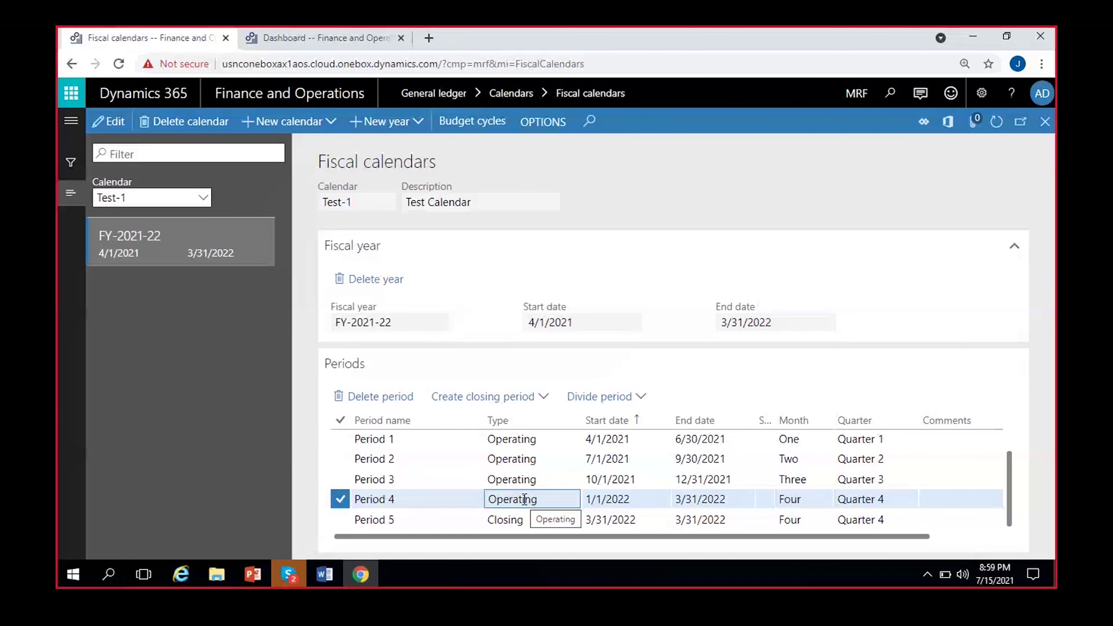
scroll(524, 500, "up", 1)
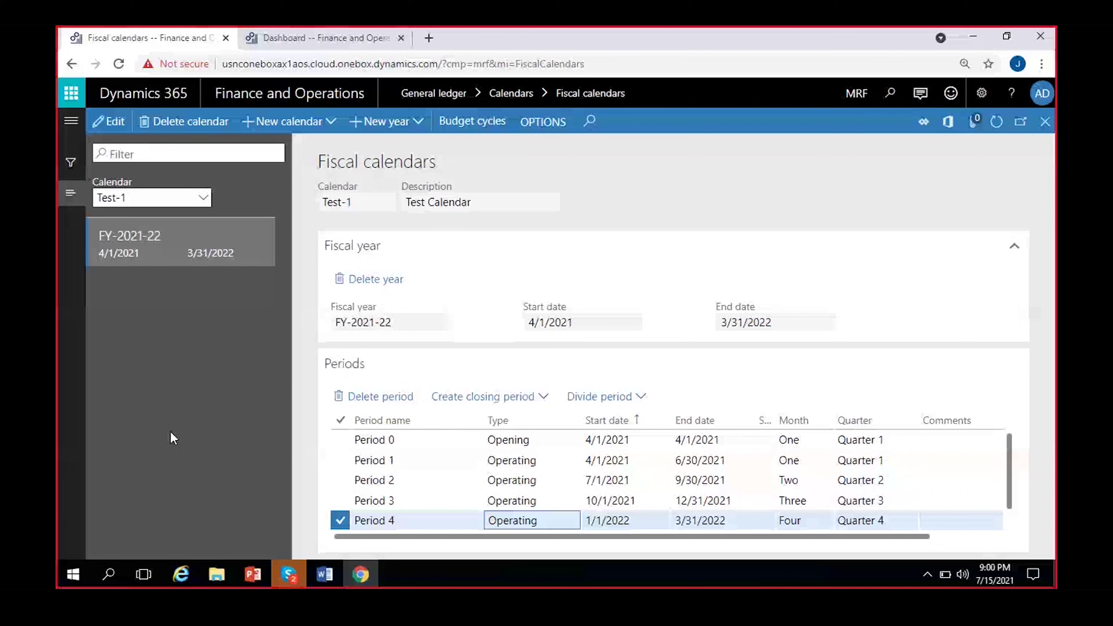
Create fiscal year 2023 in the Test-1 calendar by copying from the last fiscal year, and look over its periods.
left_click(402, 123)
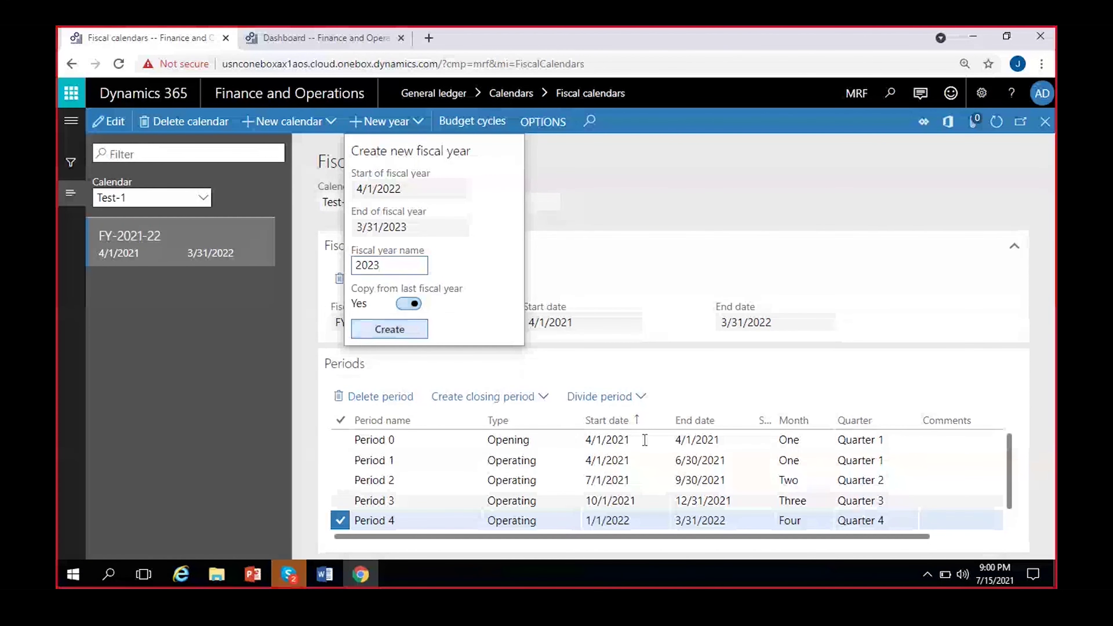
left_click(384, 332)
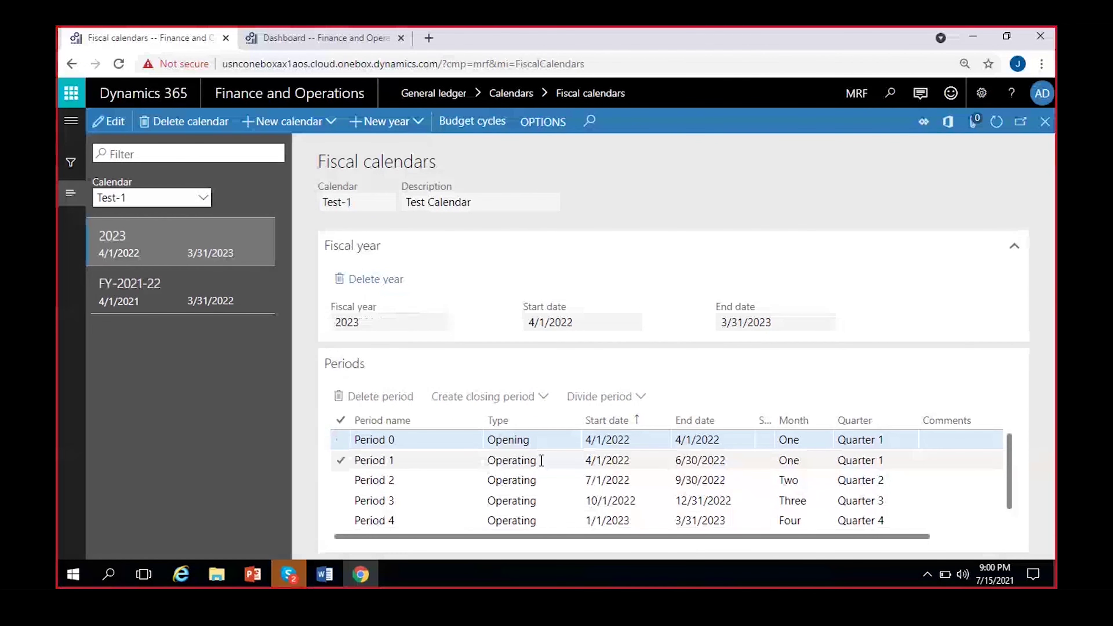
scroll(542, 460, "down", 1)
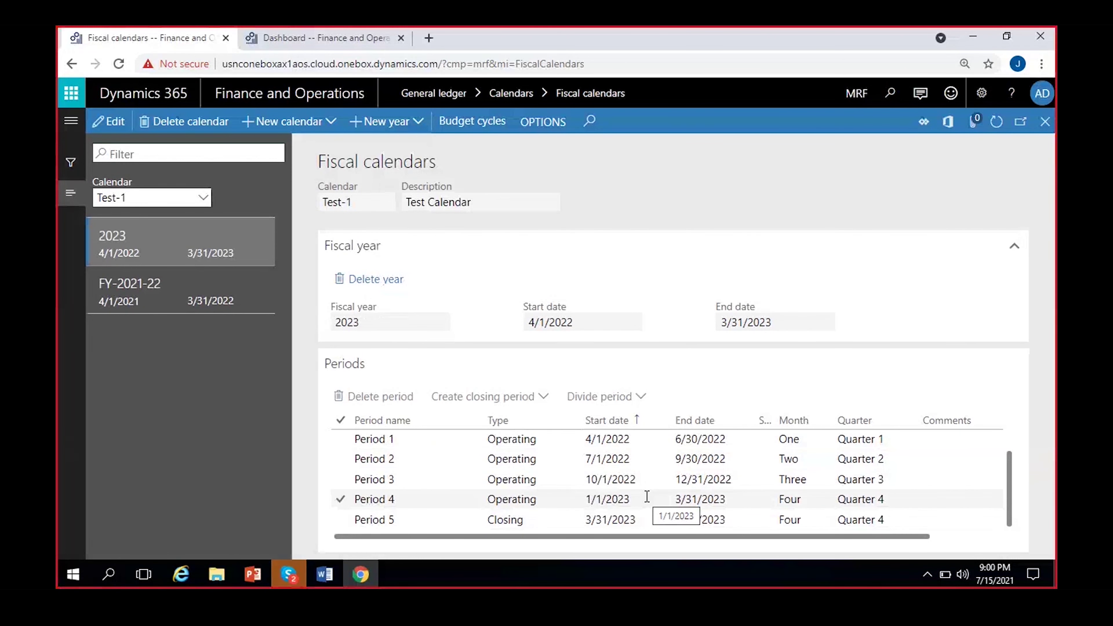
Create fiscal year 2024 without copying from the last fiscal year, using a period length of 7 days.
left_click(371, 124)
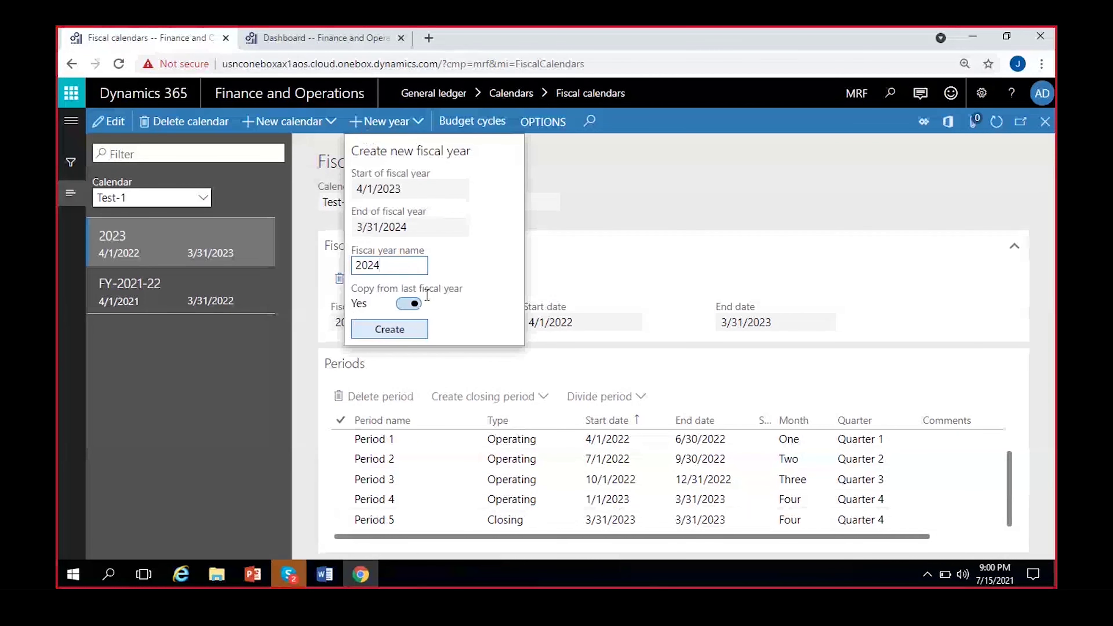
left_click(408, 304)
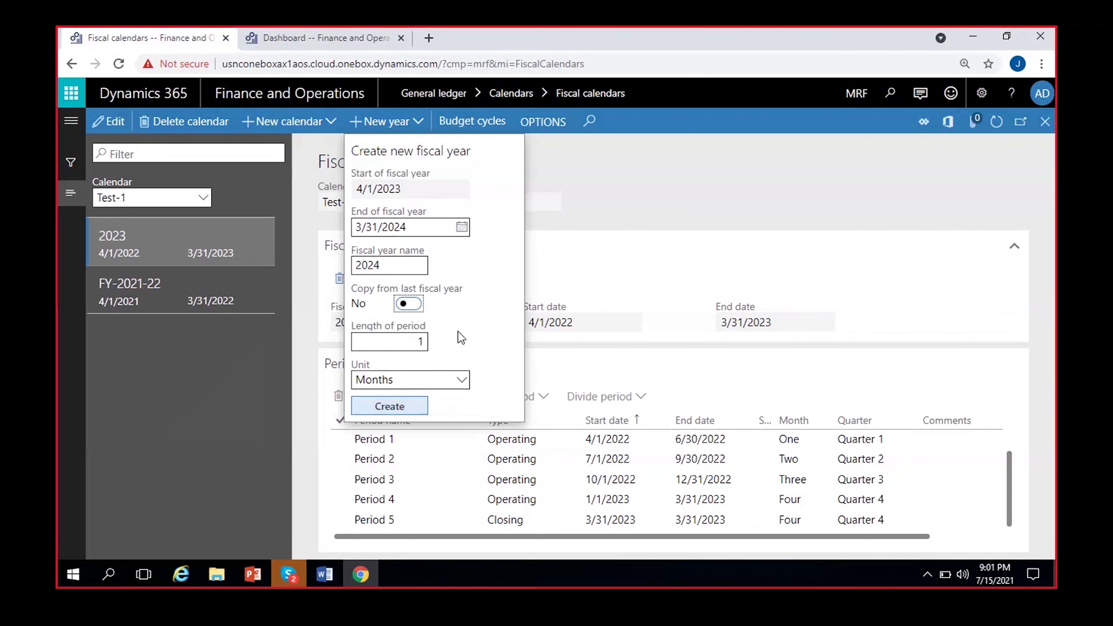
left_click(410, 340)
type("7")
left_click(456, 380)
left_click(410, 402)
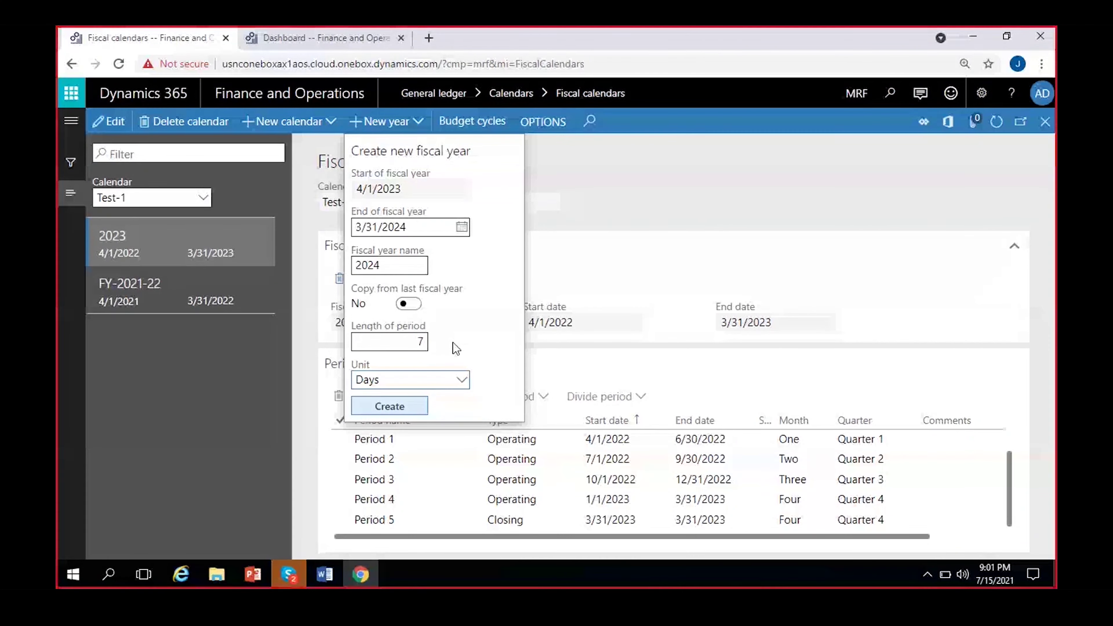
left_click(389, 407)
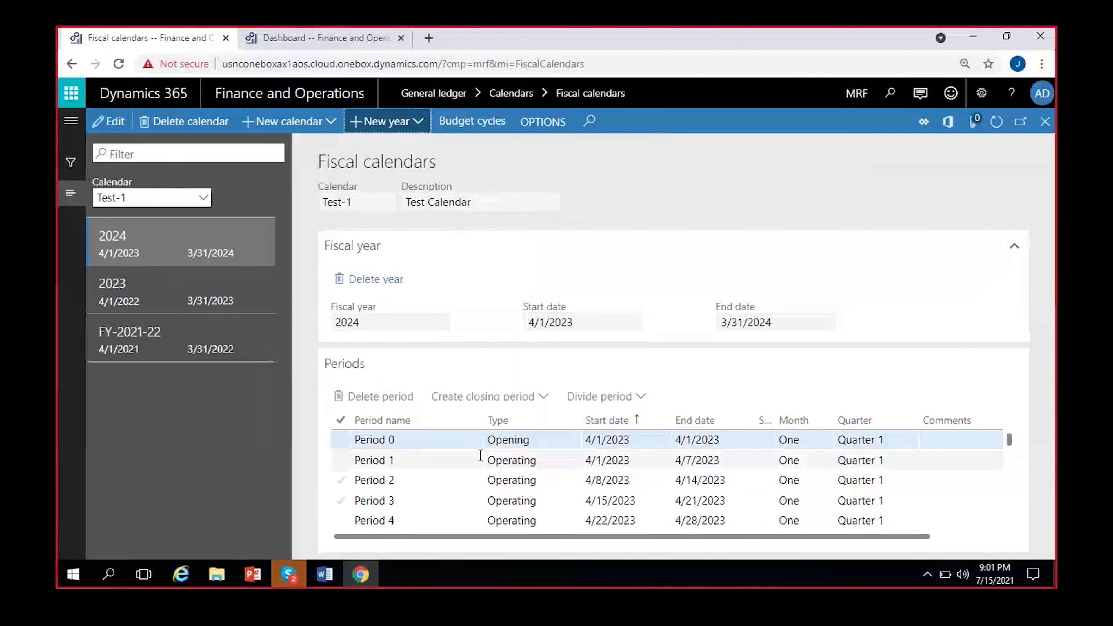
Check the start and end dates of the first three operating periods in fiscal year 2024.
left_click(532, 461)
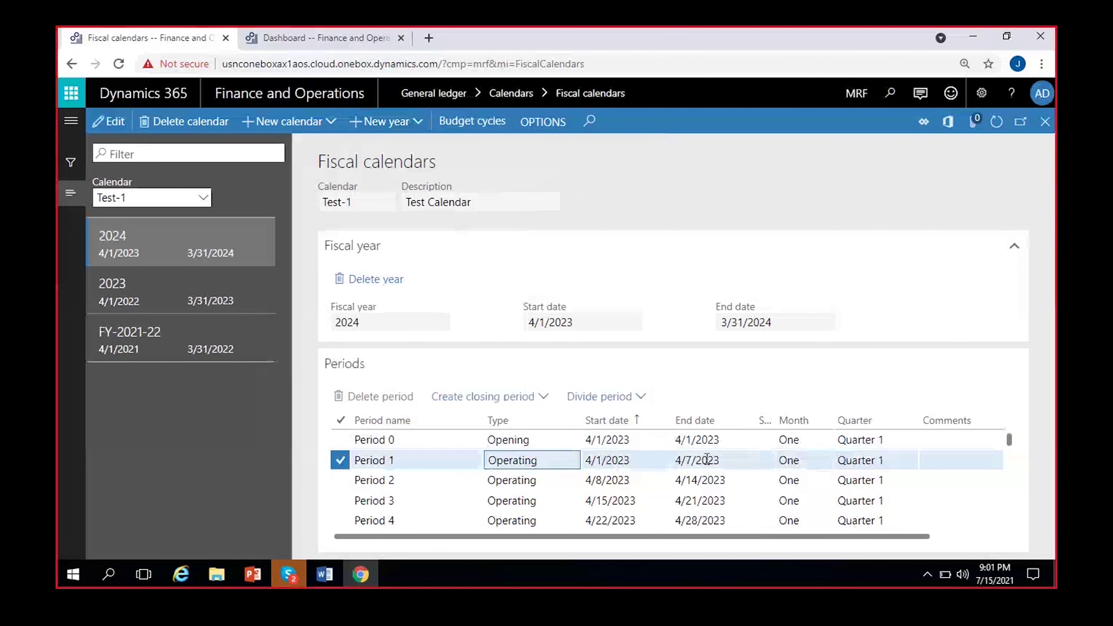
left_click(707, 459)
left_click(710, 477)
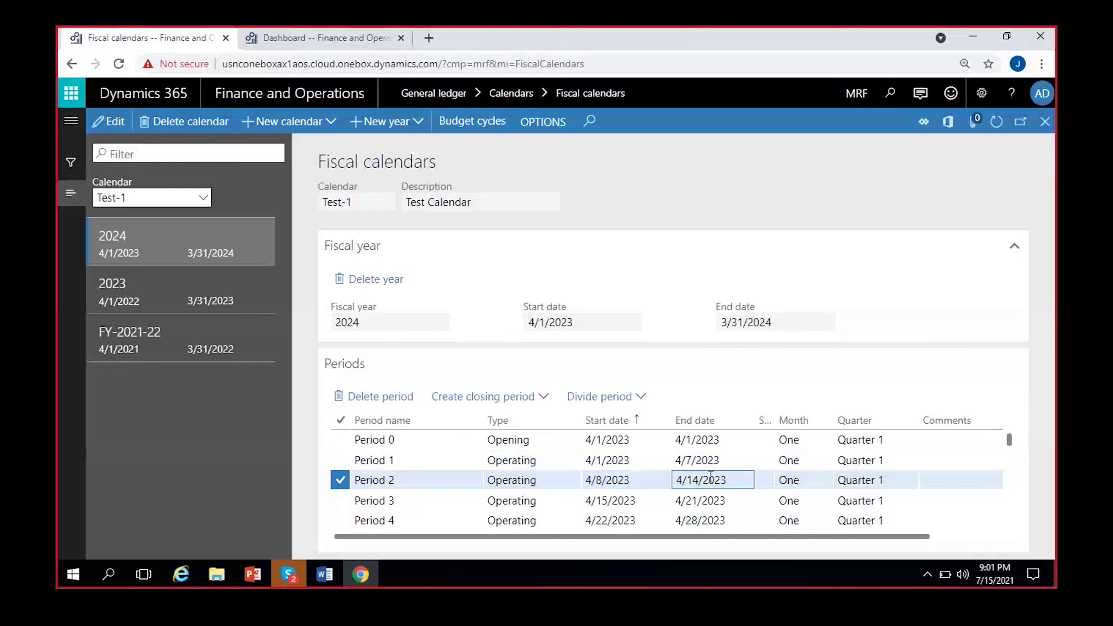
left_click(618, 502)
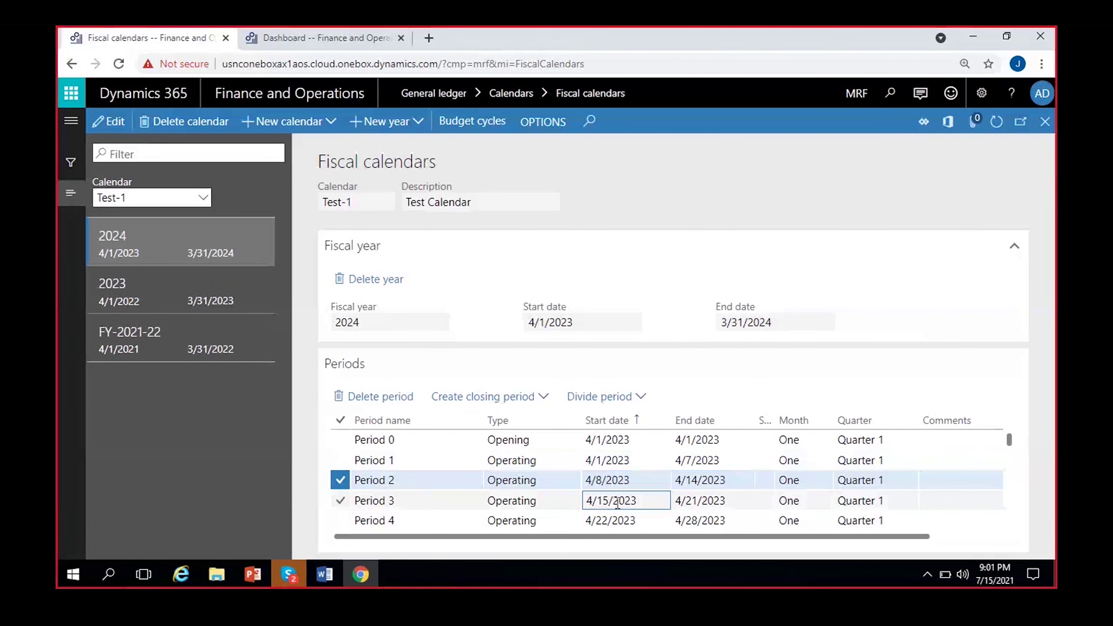
key("Tab")
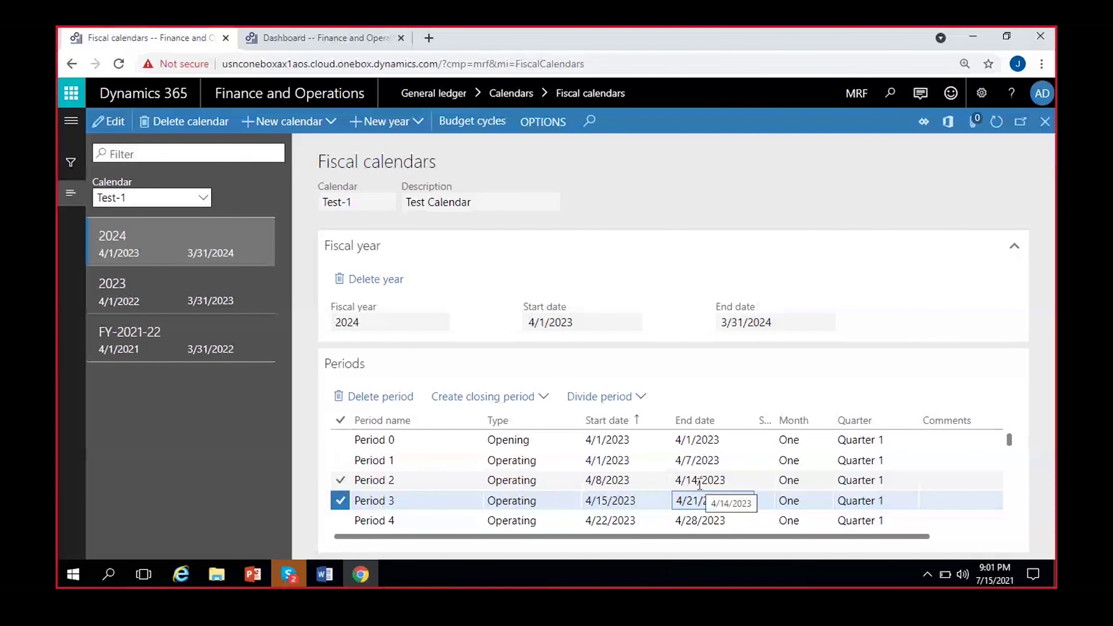
Review the remaining weekly periods of fiscal year 2024, examining the dates of the final operating period, and return to the first periods.
scroll(697, 481, "down", 7)
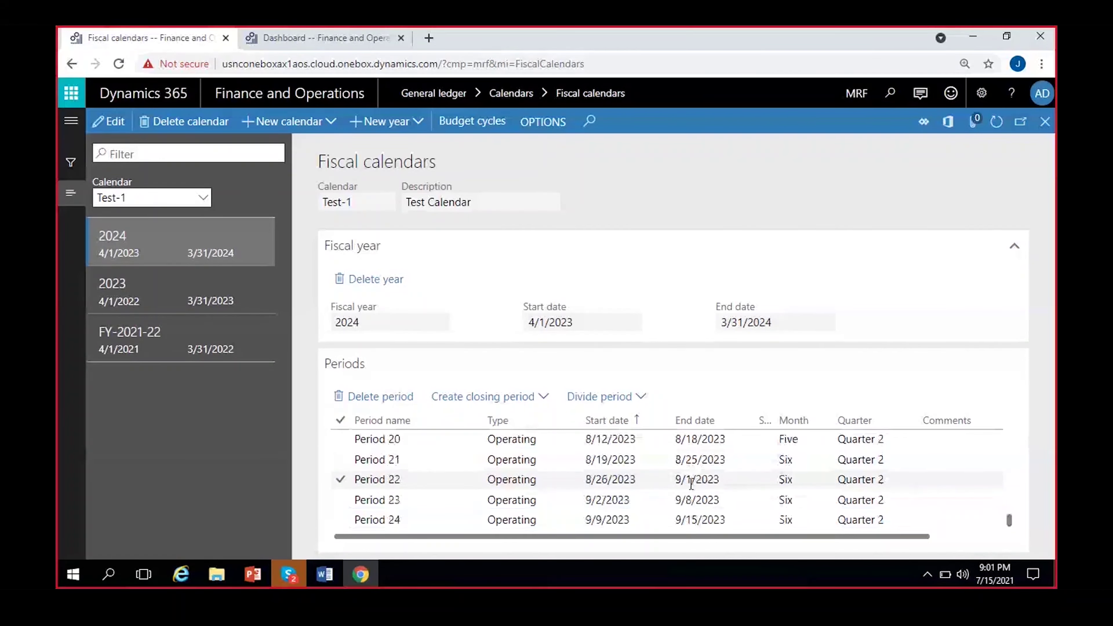
scroll(691, 483, "down", 10)
left_click(516, 500)
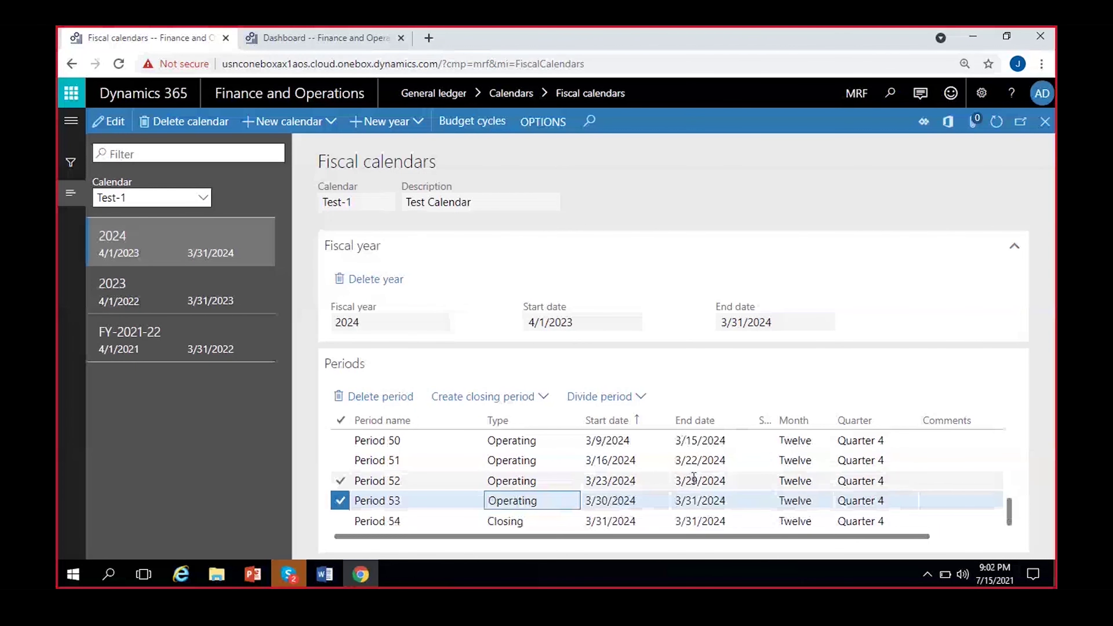
left_click(588, 500)
left_click(618, 504)
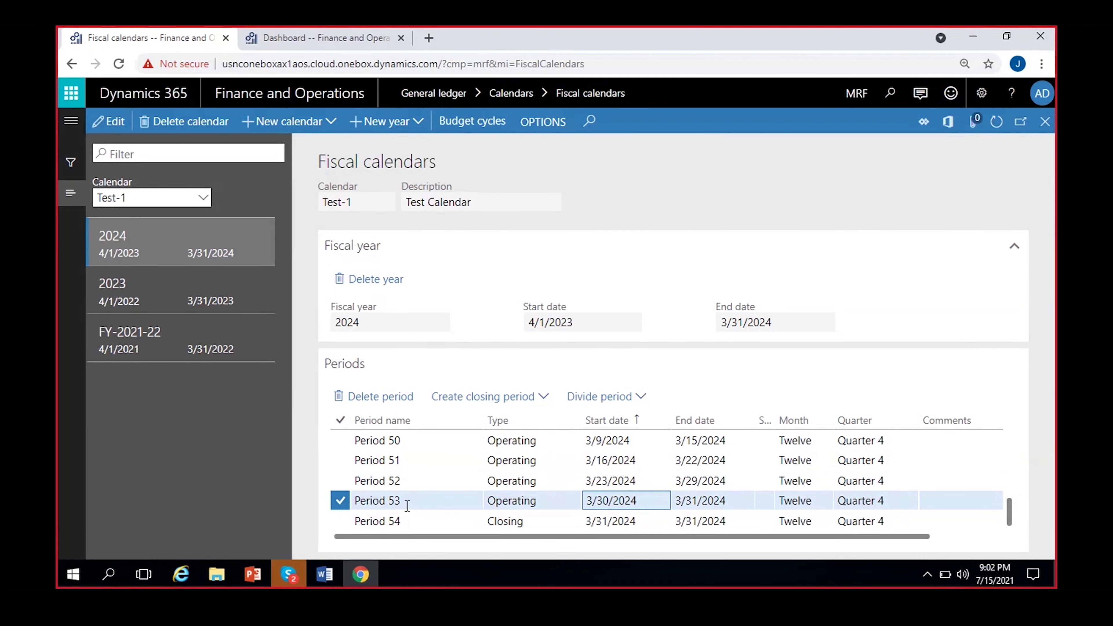
left_click_drag(407, 504, 366, 500)
left_click(614, 500)
left_click(681, 499)
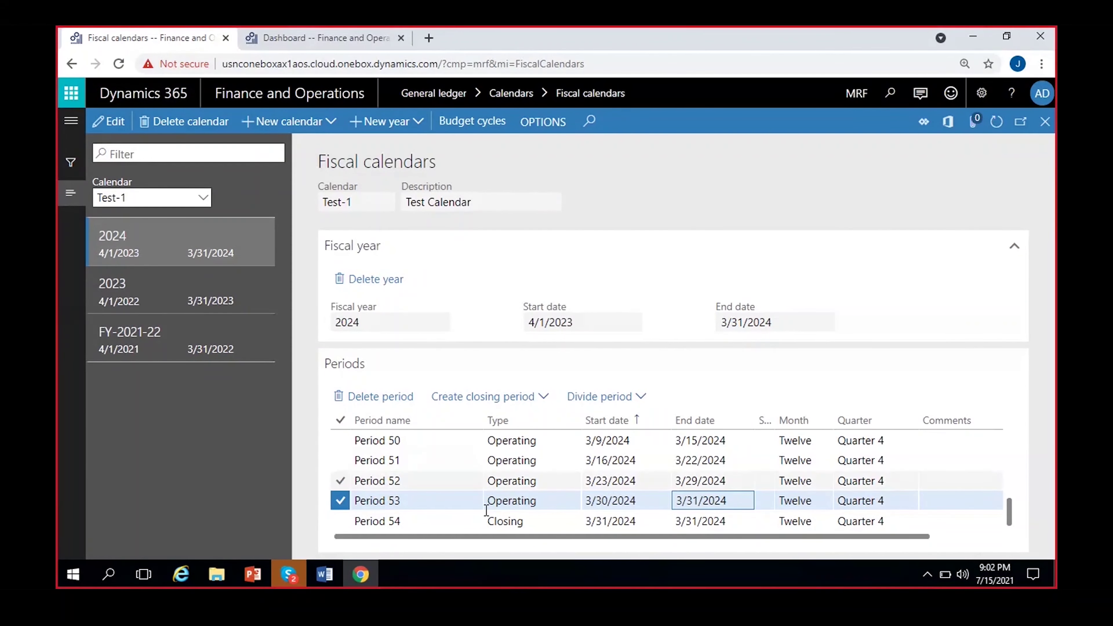
scroll(423, 500, "up", 3)
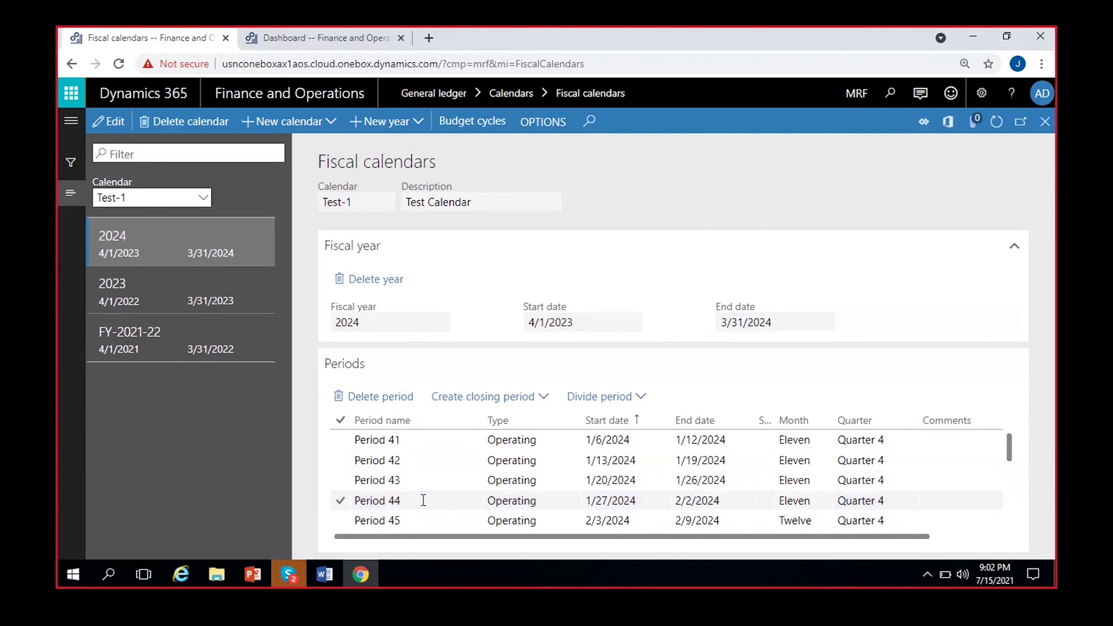
scroll(434, 500, "up", 3)
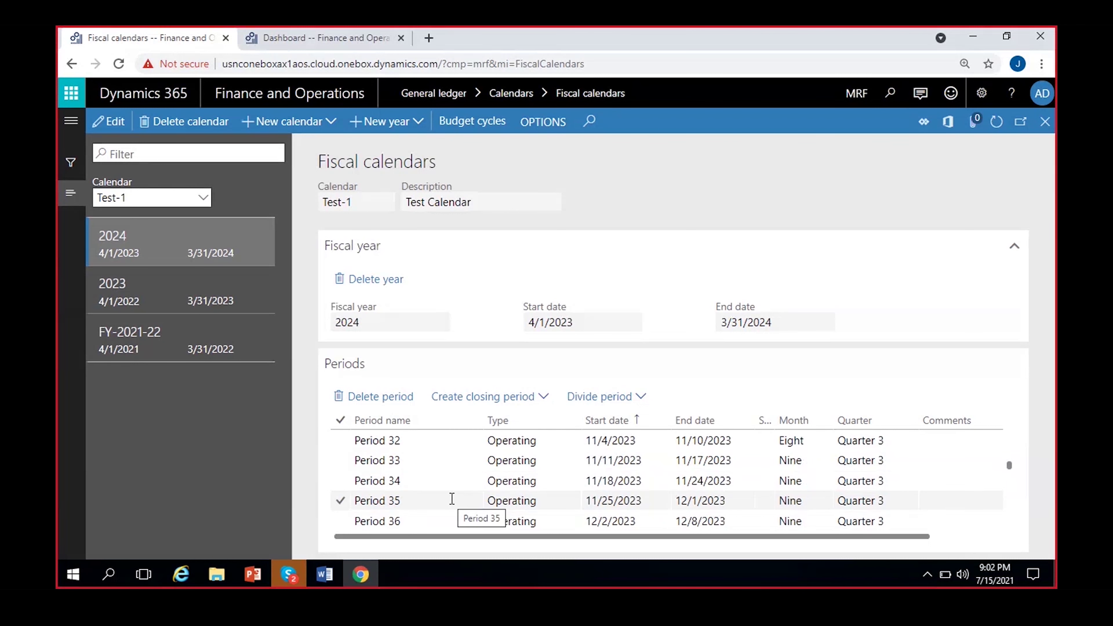
scroll(454, 502, "up", 9)
scroll(459, 507, "up", 2)
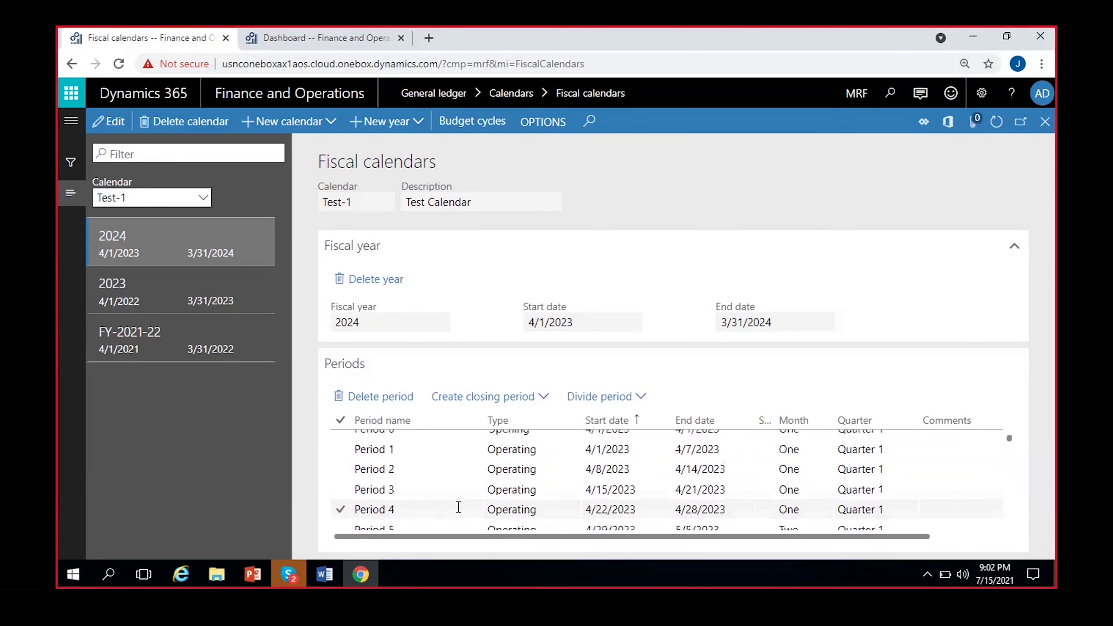